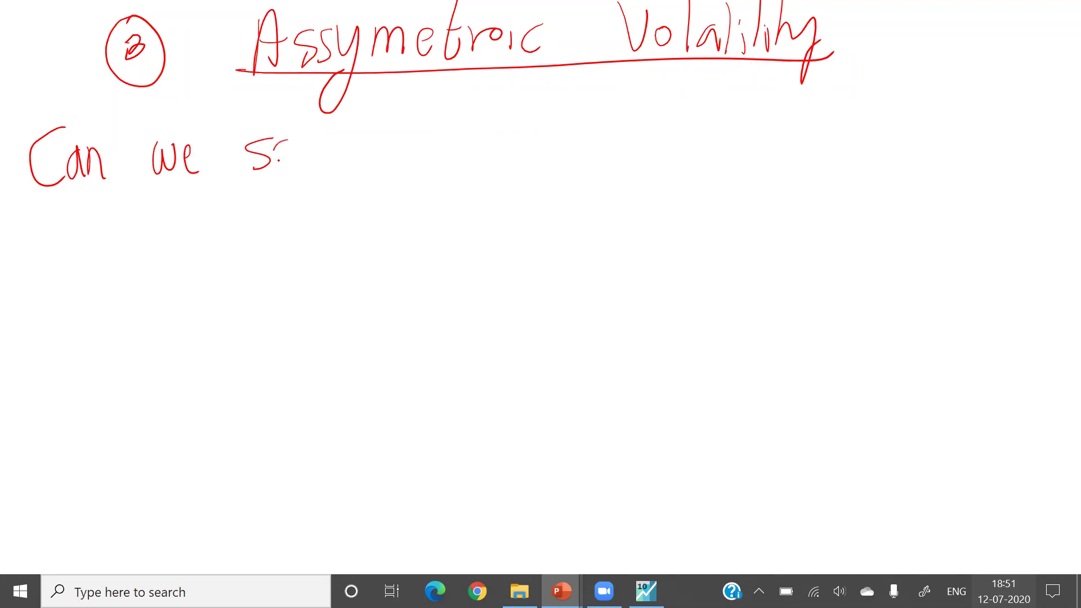
- Continue the handwritten question after "Can we say" with the words "that Volatility" on the first line
{"action": "left_click_drag", "start_coordinate": [387, 100], "coordinate": [386, 159]}
{"action": "left_click_drag", "start_coordinate": [363, 140], "coordinate": [415, 139]}
{"action": "left_click_drag", "start_coordinate": [395, 101], "coordinate": [415, 158]}
{"action": "mouse_move", "coordinate": [441, 132]}
{"action": "left_mouse_down"}
{"action": "mouse_move", "coordinate": [450, 157]}
{"action": "mouse_move", "coordinate": [467, 130]}
{"action": "left_mouse_up"}
{"action": "mouse_move", "coordinate": [528, 94]}
{"action": "left_mouse_down"}
{"action": "mouse_move", "coordinate": [561, 98]}
{"action": "mouse_move", "coordinate": [613, 149]}
{"action": "mouse_move", "coordinate": [642, 151]}
{"action": "left_mouse_up"}
{"action": "mouse_move", "coordinate": [655, 91]}
{"action": "left_mouse_down"}
{"action": "mouse_move", "coordinate": [659, 151]}
{"action": "mouse_move", "coordinate": [681, 147]}
{"action": "left_mouse_up"}
{"action": "mouse_move", "coordinate": [662, 115]}
{"action": "left_mouse_down"}
{"action": "mouse_move", "coordinate": [674, 113]}
{"action": "mouse_move", "coordinate": [696, 153]}
{"action": "left_mouse_up"}
{"action": "left_click_drag", "start_coordinate": [702, 130], "coordinate": [703, 150]}
{"action": "mouse_move", "coordinate": [723, 86]}
{"action": "left_mouse_down"}
{"action": "mouse_move", "coordinate": [722, 155]}
{"action": "mouse_move", "coordinate": [713, 155]}
{"action": "left_mouse_up"}
- Handwrite "as a result" to finish the first line of the question
{"action": "mouse_move", "coordinate": [819, 120]}
{"action": "left_mouse_down"}
{"action": "mouse_move", "coordinate": [827, 142]}
{"action": "mouse_move", "coordinate": [844, 144]}
{"action": "left_mouse_up"}
{"action": "left_click_drag", "start_coordinate": [907, 113], "coordinate": [918, 143]}
{"action": "mouse_move", "coordinate": [963, 104]}
{"action": "left_mouse_down"}
{"action": "mouse_move", "coordinate": [1024, 111]}
{"action": "mouse_move", "coordinate": [1065, 82]}
{"action": "mouse_move", "coordinate": [1058, 138]}
{"action": "left_mouse_up"}
{"action": "left_click_drag", "start_coordinate": [1068, 79], "coordinate": [1080, 119]}
- Start the second line of the question by handwriting "of positive"
{"action": "left_click_drag", "start_coordinate": [54, 248], "coordinate": [46, 284]}
{"action": "mouse_move", "coordinate": [90, 207]}
{"action": "left_mouse_down"}
{"action": "mouse_move", "coordinate": [64, 288]}
{"action": "mouse_move", "coordinate": [88, 260]}
{"action": "left_mouse_up"}
{"action": "left_click_drag", "start_coordinate": [190, 215], "coordinate": [191, 308]}
{"action": "left_click", "coordinate": [219, 239]}
{"action": "mouse_move", "coordinate": [182, 265]}
{"action": "left_mouse_down"}
{"action": "mouse_move", "coordinate": [211, 236]}
{"action": "mouse_move", "coordinate": [225, 265]}
{"action": "left_mouse_up"}
{"action": "mouse_move", "coordinate": [252, 228]}
{"action": "left_mouse_down"}
{"action": "mouse_move", "coordinate": [237, 268]}
{"action": "mouse_move", "coordinate": [260, 262]}
{"action": "left_mouse_up"}
{"action": "left_click_drag", "start_coordinate": [282, 177], "coordinate": [280, 274]}
{"action": "mouse_move", "coordinate": [287, 248]}
{"action": "left_mouse_down"}
{"action": "mouse_move", "coordinate": [309, 259]}
{"action": "mouse_move", "coordinate": [292, 230]}
{"action": "left_mouse_up"}
{"action": "mouse_move", "coordinate": [307, 225]}
{"action": "left_mouse_down"}
{"action": "mouse_move", "coordinate": [332, 226]}
{"action": "mouse_move", "coordinate": [326, 267]}
{"action": "left_mouse_up"}
{"action": "left_click_drag", "start_coordinate": [336, 248], "coordinate": [354, 273]}
- Handwrite "news is" after "positive" on the second line
{"action": "left_click_drag", "start_coordinate": [411, 222], "coordinate": [429, 257]}
{"action": "mouse_move", "coordinate": [436, 242]}
{"action": "left_mouse_down"}
{"action": "mouse_move", "coordinate": [481, 252]}
{"action": "mouse_move", "coordinate": [505, 247]}
{"action": "left_mouse_up"}
{"action": "left_click", "coordinate": [494, 243]}
{"action": "left_click_drag", "start_coordinate": [529, 214], "coordinate": [507, 245]}
{"action": "left_click_drag", "start_coordinate": [592, 244], "coordinate": [648, 247]}
{"action": "left_click", "coordinate": [621, 193]}
- Handwrite "similar to" to finish the second line of the question
{"action": "mouse_move", "coordinate": [772, 200]}
{"action": "left_mouse_down"}
{"action": "mouse_move", "coordinate": [738, 239]}
{"action": "mouse_move", "coordinate": [778, 242]}
{"action": "mouse_move", "coordinate": [798, 205]}
{"action": "mouse_move", "coordinate": [828, 233]}
{"action": "left_mouse_up"}
{"action": "left_click", "coordinate": [784, 188]}
{"action": "left_click_drag", "start_coordinate": [839, 205], "coordinate": [840, 233]}
{"action": "left_click_drag", "start_coordinate": [857, 165], "coordinate": [855, 236]}
{"action": "mouse_move", "coordinate": [881, 204]}
{"action": "left_mouse_down"}
{"action": "mouse_move", "coordinate": [887, 231]}
{"action": "mouse_move", "coordinate": [925, 208]}
{"action": "left_mouse_up"}
{"action": "left_click_drag", "start_coordinate": [1008, 170], "coordinate": [1000, 239]}
{"action": "left_click_drag", "start_coordinate": [964, 200], "coordinate": [1032, 190]}
{"action": "left_click_drag", "start_coordinate": [1030, 195], "coordinate": [1039, 228]}
- Start the third line of the question by handwriting "the volatility"
{"action": "left_click_drag", "start_coordinate": [80, 314], "coordinate": [83, 394]}
{"action": "left_click_drag", "start_coordinate": [43, 376], "coordinate": [86, 360]}
{"action": "mouse_move", "coordinate": [97, 313]}
{"action": "left_mouse_down"}
{"action": "mouse_move", "coordinate": [120, 383]}
{"action": "mouse_move", "coordinate": [144, 376]}
{"action": "left_mouse_up"}
{"action": "mouse_move", "coordinate": [249, 310]}
{"action": "left_mouse_down"}
{"action": "mouse_move", "coordinate": [273, 380]}
{"action": "mouse_move", "coordinate": [286, 309]}
{"action": "left_mouse_up"}
{"action": "left_click_drag", "start_coordinate": [304, 333], "coordinate": [303, 334]}
{"action": "left_click_drag", "start_coordinate": [327, 281], "coordinate": [325, 364]}
{"action": "left_click_drag", "start_coordinate": [359, 327], "coordinate": [361, 359]}
{"action": "left_click_drag", "start_coordinate": [390, 276], "coordinate": [387, 364]}
{"action": "left_click_drag", "start_coordinate": [414, 322], "coordinate": [416, 358]}
{"action": "mouse_move", "coordinate": [435, 275]}
{"action": "left_mouse_down"}
{"action": "mouse_move", "coordinate": [433, 350]}
{"action": "mouse_move", "coordinate": [461, 417]}
{"action": "left_mouse_up"}
{"action": "left_click_drag", "start_coordinate": [368, 303], "coordinate": [391, 298]}
- Handwrite "due to" after "volatility" on the third line
{"action": "left_click_drag", "start_coordinate": [565, 271], "coordinate": [564, 340]}
{"action": "mouse_move", "coordinate": [561, 316]}
{"action": "left_mouse_down"}
{"action": "mouse_move", "coordinate": [590, 337]}
{"action": "mouse_move", "coordinate": [646, 322]}
{"action": "left_mouse_up"}
{"action": "left_click_drag", "start_coordinate": [702, 262], "coordinate": [691, 340]}
{"action": "left_click_drag", "start_coordinate": [666, 304], "coordinate": [710, 307]}
- Finish the question by handwriting "negative" on the third line and "news?" on a fourth line
{"action": "mouse_move", "coordinate": [792, 284]}
{"action": "left_mouse_down"}
{"action": "mouse_move", "coordinate": [791, 336]}
{"action": "mouse_move", "coordinate": [818, 325]}
{"action": "left_mouse_up"}
{"action": "mouse_move", "coordinate": [828, 304]}
{"action": "left_mouse_down"}
{"action": "mouse_move", "coordinate": [845, 285]}
{"action": "mouse_move", "coordinate": [847, 325]}
{"action": "left_mouse_up"}
{"action": "left_click_drag", "start_coordinate": [878, 281], "coordinate": [832, 389]}
{"action": "left_click_drag", "start_coordinate": [918, 290], "coordinate": [916, 324]}
{"action": "mouse_move", "coordinate": [936, 231]}
{"action": "left_mouse_down"}
{"action": "mouse_move", "coordinate": [934, 302]}
{"action": "mouse_move", "coordinate": [952, 322]}
{"action": "left_mouse_up"}
{"action": "mouse_move", "coordinate": [921, 265]}
{"action": "left_mouse_down"}
{"action": "mouse_move", "coordinate": [937, 262]}
{"action": "mouse_move", "coordinate": [977, 318]}
{"action": "left_mouse_up"}
{"action": "mouse_move", "coordinate": [977, 318]}
{"action": "left_mouse_down"}
{"action": "mouse_move", "coordinate": [990, 268]}
{"action": "mouse_move", "coordinate": [1034, 296]}
{"action": "left_mouse_up"}
{"action": "left_click", "coordinate": [1016, 315]}
{"action": "mouse_move", "coordinate": [81, 490]}
{"action": "left_mouse_down"}
{"action": "mouse_move", "coordinate": [134, 453]}
{"action": "mouse_move", "coordinate": [169, 483]}
{"action": "left_mouse_up"}
{"action": "left_click_drag", "start_coordinate": [199, 439], "coordinate": [181, 487]}
{"action": "mouse_move", "coordinate": [209, 412]}
{"action": "left_mouse_down"}
{"action": "mouse_move", "coordinate": [245, 428]}
{"action": "mouse_move", "coordinate": [228, 482]}
{"action": "left_mouse_up"}
{"action": "left_click", "coordinate": [227, 493]}
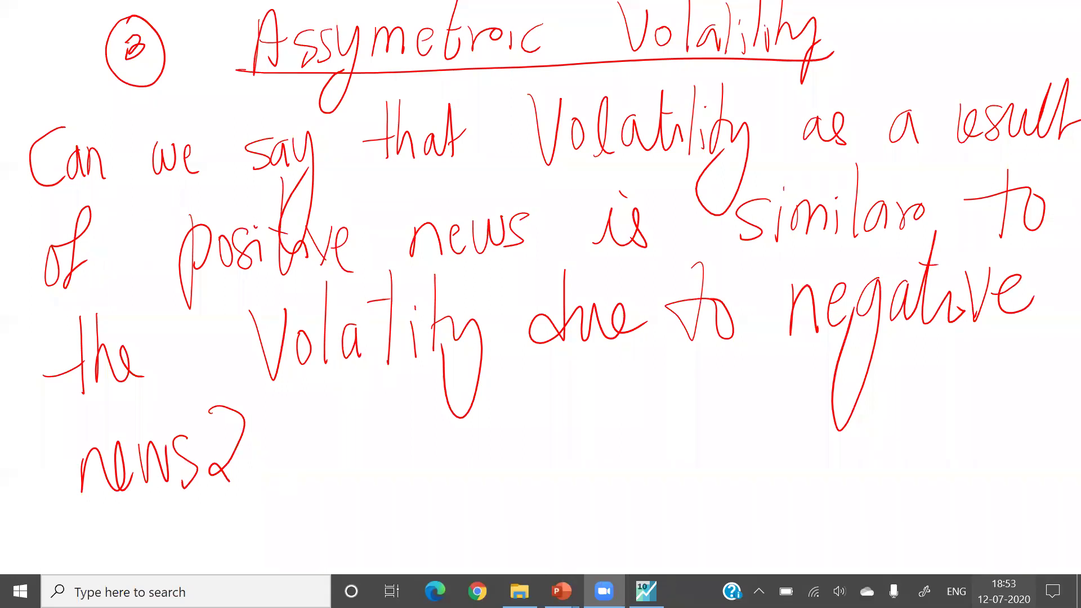
- Handwrite "+ve" beneath the question and draw a line from it to a circled smiling face
{"action": "mouse_move", "coordinate": [485, 427]}
{"action": "left_mouse_down"}
{"action": "mouse_move", "coordinate": [512, 428]}
{"action": "mouse_move", "coordinate": [507, 446]}
{"action": "left_mouse_up"}
{"action": "left_click_drag", "start_coordinate": [531, 413], "coordinate": [546, 434]}
{"action": "left_click_drag", "start_coordinate": [554, 407], "coordinate": [543, 442]}
{"action": "mouse_move", "coordinate": [562, 426]}
{"action": "left_mouse_down"}
{"action": "mouse_move", "coordinate": [580, 436]}
{"action": "mouse_move", "coordinate": [737, 379]}
{"action": "left_mouse_up"}
{"action": "mouse_move", "coordinate": [827, 366]}
{"action": "left_mouse_down"}
{"action": "mouse_move", "coordinate": [805, 366]}
{"action": "mouse_move", "coordinate": [831, 367]}
{"action": "mouse_move", "coordinate": [816, 388]}
{"action": "mouse_move", "coordinate": [825, 423]}
{"action": "mouse_move", "coordinate": [844, 415]}
{"action": "left_mouse_up"}
{"action": "left_click_drag", "start_coordinate": [849, 403], "coordinate": [848, 412]}
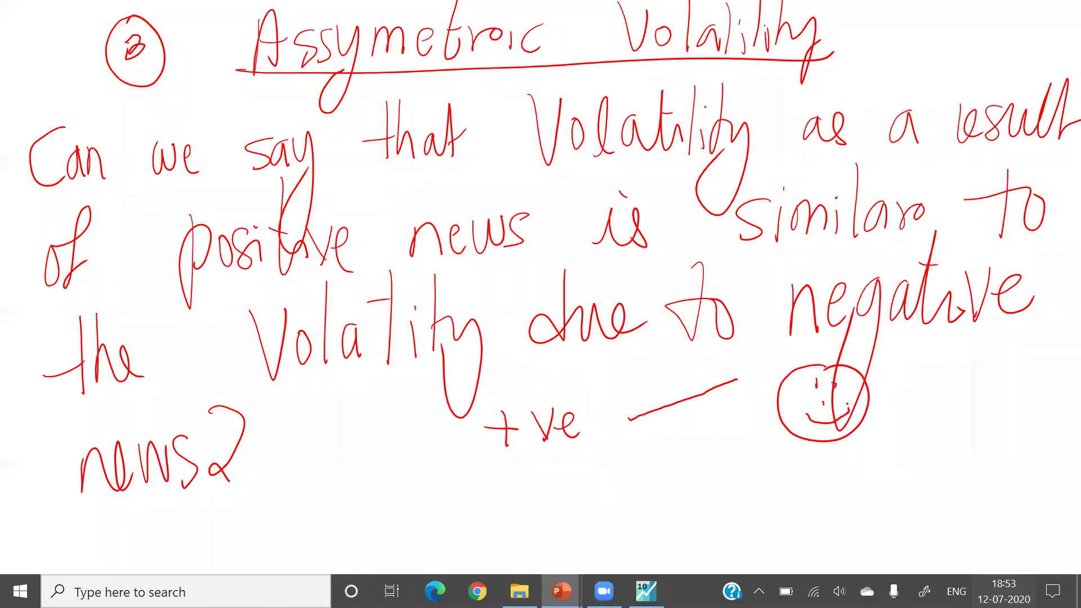
- Handwrite "-ve" below "+ve" and draw an arrow from it to a circled unhappy face
{"action": "left_click_drag", "start_coordinate": [478, 523], "coordinate": [516, 513]}
{"action": "left_click_drag", "start_coordinate": [531, 494], "coordinate": [558, 494]}
{"action": "mouse_move", "coordinate": [566, 515]}
{"action": "left_mouse_down"}
{"action": "mouse_move", "coordinate": [580, 501]}
{"action": "mouse_move", "coordinate": [586, 526]}
{"action": "left_mouse_up"}
{"action": "left_click_drag", "start_coordinate": [605, 508], "coordinate": [692, 503]}
{"action": "mouse_move", "coordinate": [809, 453]}
{"action": "left_mouse_down"}
{"action": "mouse_move", "coordinate": [823, 468]}
{"action": "mouse_move", "coordinate": [761, 466]}
{"action": "mouse_move", "coordinate": [796, 467]}
{"action": "mouse_move", "coordinate": [782, 496]}
{"action": "left_mouse_up"}
{"action": "left_click", "coordinate": [755, 538]}
{"action": "left_click_drag", "start_coordinate": [753, 547], "coordinate": [788, 550]}
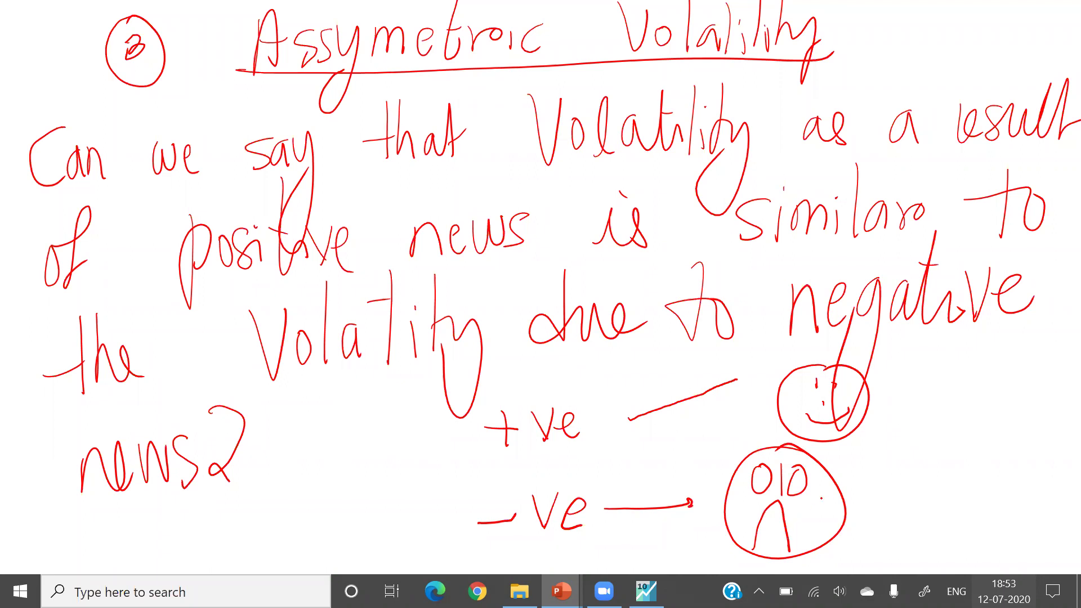
- Label the smiling face "normal" and the unhappy face "shock" in handwriting, and circle both words
{"action": "mouse_move", "coordinate": [910, 384]}
{"action": "left_mouse_down"}
{"action": "mouse_move", "coordinate": [911, 403]}
{"action": "mouse_move", "coordinate": [953, 378]}
{"action": "mouse_move", "coordinate": [1001, 383]}
{"action": "mouse_move", "coordinate": [1011, 398]}
{"action": "left_mouse_up"}
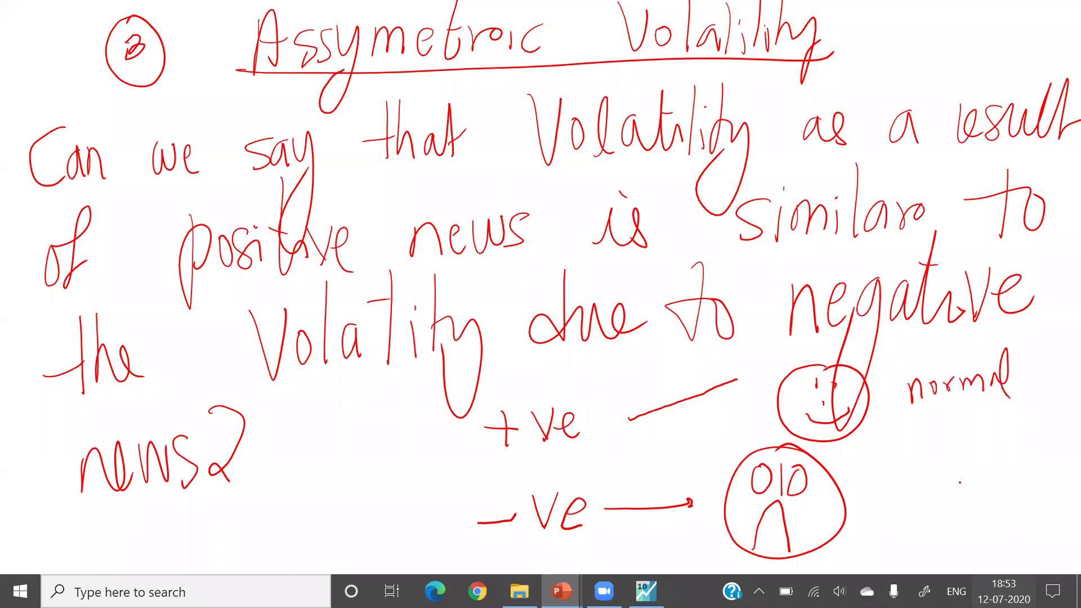
{"action": "left_click_drag", "start_coordinate": [913, 480], "coordinate": [895, 510]}
{"action": "mouse_move", "coordinate": [918, 450]}
{"action": "left_mouse_down"}
{"action": "mouse_move", "coordinate": [935, 496]}
{"action": "mouse_move", "coordinate": [975, 453]}
{"action": "mouse_move", "coordinate": [989, 483]}
{"action": "left_mouse_up"}
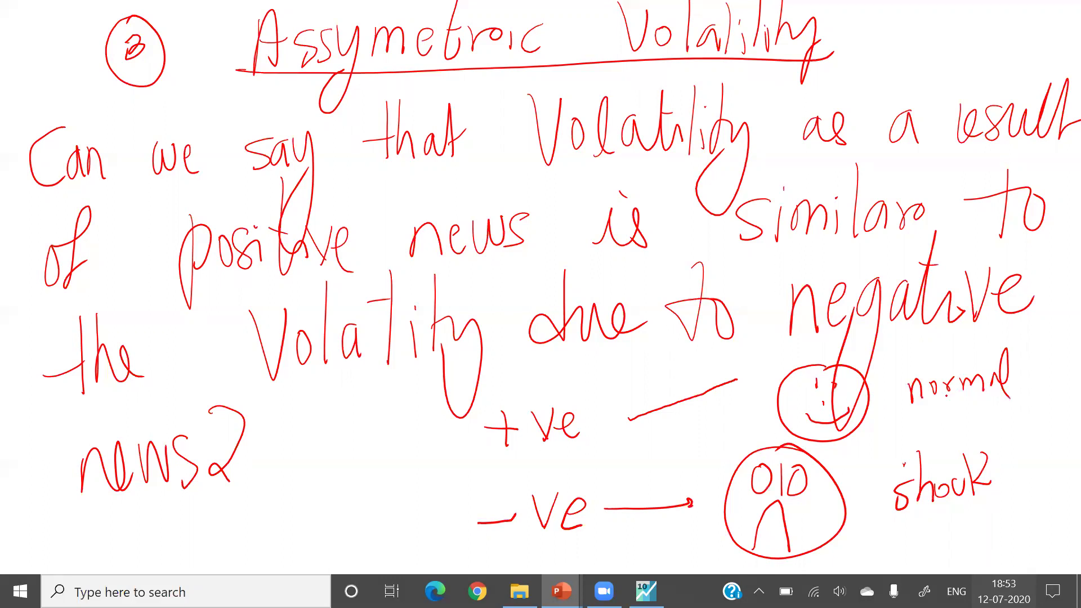
{"action": "mouse_move", "coordinate": [908, 418]}
{"action": "left_mouse_down"}
{"action": "mouse_move", "coordinate": [957, 417]}
{"action": "mouse_move", "coordinate": [1041, 389]}
{"action": "mouse_move", "coordinate": [934, 345]}
{"action": "mouse_move", "coordinate": [909, 417]}
{"action": "left_mouse_up"}
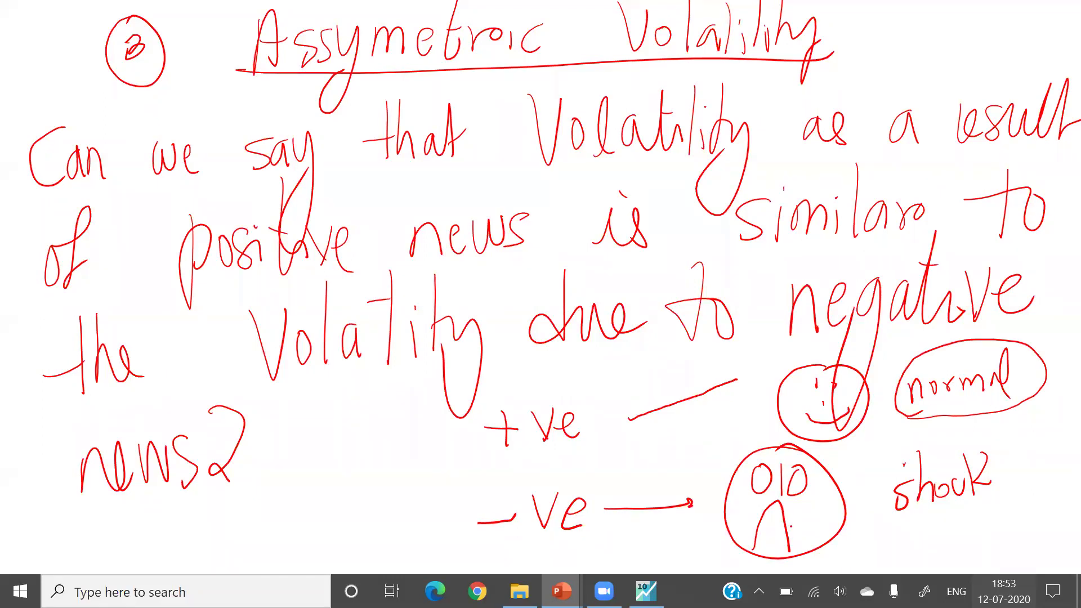
{"action": "mouse_move", "coordinate": [1008, 448]}
{"action": "left_mouse_down"}
{"action": "mouse_move", "coordinate": [974, 429]}
{"action": "mouse_move", "coordinate": [877, 544]}
{"action": "mouse_move", "coordinate": [1020, 442]}
{"action": "left_mouse_up"}
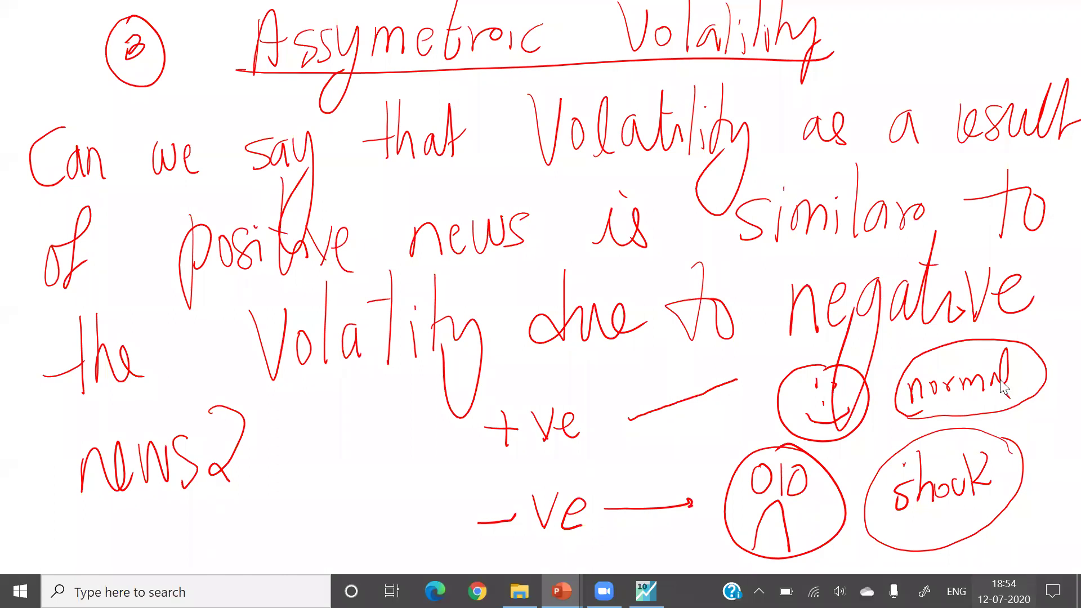
- Bring up a blank page and handwrite the heading "T-GARCH" at its upper edge
{"action": "key", "text": "Escape"}
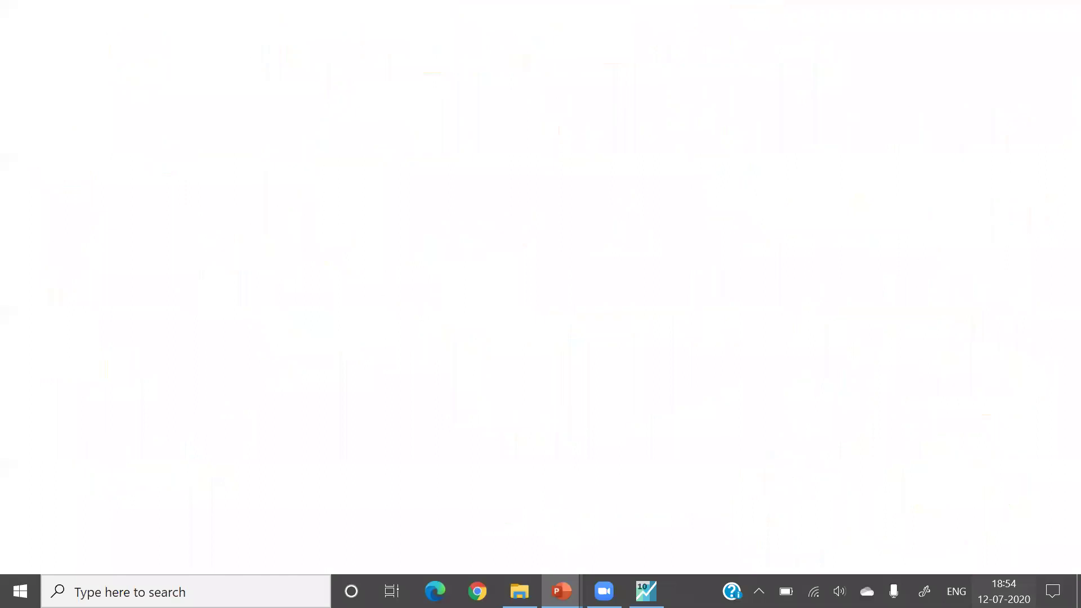
{"action": "mouse_move", "coordinate": [151, 16]}
{"action": "left_mouse_down"}
{"action": "mouse_move", "coordinate": [198, 10]}
{"action": "mouse_move", "coordinate": [175, 63]}
{"action": "mouse_move", "coordinate": [208, 37]}
{"action": "mouse_move", "coordinate": [247, 37]}
{"action": "mouse_move", "coordinate": [250, 52]}
{"action": "left_mouse_up"}
{"action": "key", "text": "e"}
{"action": "key", "text": "ctrl+z"}
{"action": "left_click_drag", "start_coordinate": [261, 15], "coordinate": [265, 52]}
{"action": "mouse_move", "coordinate": [306, 12]}
{"action": "left_mouse_down"}
{"action": "mouse_move", "coordinate": [284, 59]}
{"action": "mouse_move", "coordinate": [334, 59]}
{"action": "left_mouse_up"}
{"action": "left_click_drag", "start_coordinate": [341, 16], "coordinate": [340, 59]}
{"action": "mouse_move", "coordinate": [336, 39]}
{"action": "left_mouse_down"}
{"action": "mouse_move", "coordinate": [361, 33]}
{"action": "mouse_move", "coordinate": [361, 58]}
{"action": "left_mouse_up"}
- Draw an arrow from "T-GARCH" and handwrite "JGR" at its end
{"action": "mouse_move", "coordinate": [394, 38]}
{"action": "left_mouse_down"}
{"action": "mouse_move", "coordinate": [470, 36]}
{"action": "mouse_move", "coordinate": [475, 50]}
{"action": "left_mouse_up"}
{"action": "mouse_move", "coordinate": [575, 10]}
{"action": "left_mouse_down"}
{"action": "mouse_move", "coordinate": [651, 8]}
{"action": "mouse_move", "coordinate": [603, 49]}
{"action": "left_mouse_up"}
{"action": "mouse_move", "coordinate": [690, 8]}
{"action": "left_mouse_down"}
{"action": "mouse_move", "coordinate": [678, 35]}
{"action": "mouse_move", "coordinate": [691, 57]}
{"action": "left_mouse_up"}
{"action": "mouse_move", "coordinate": [713, 7]}
{"action": "left_mouse_down"}
{"action": "mouse_move", "coordinate": [716, 59]}
{"action": "mouse_move", "coordinate": [807, 57]}
{"action": "left_mouse_up"}
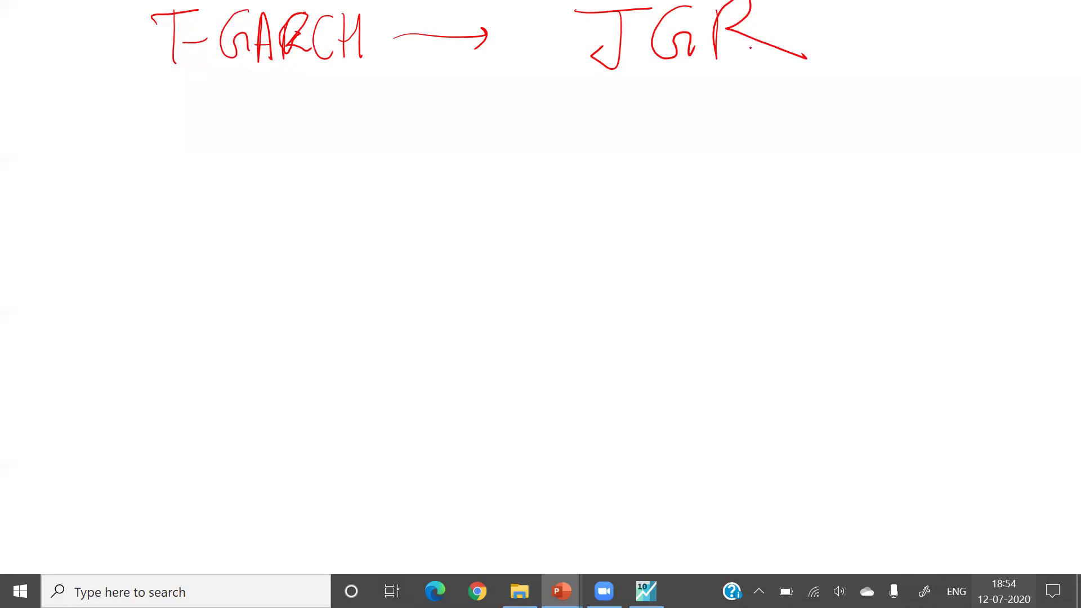
- Thicken the T of "T-GARCH", underline the whole heading and circle "JGR"
{"action": "mouse_move", "coordinate": [170, 14]}
{"action": "left_mouse_down"}
{"action": "mouse_move", "coordinate": [170, 71]}
{"action": "mouse_move", "coordinate": [199, 11]}
{"action": "mouse_move", "coordinate": [185, 11]}
{"action": "left_mouse_up"}
{"action": "left_click_drag", "start_coordinate": [130, 93], "coordinate": [838, 72]}
{"action": "mouse_move", "coordinate": [757, 13]}
{"action": "left_mouse_down"}
{"action": "mouse_move", "coordinate": [718, 3]}
{"action": "mouse_move", "coordinate": [757, 3]}
{"action": "left_mouse_up"}
- Handwrite the corrected name "GJR" beside the circled "JGR" and scribble out the wrong one
{"action": "mouse_move", "coordinate": [874, 8]}
{"action": "left_mouse_down"}
{"action": "mouse_move", "coordinate": [862, 45]}
{"action": "mouse_move", "coordinate": [906, 15]}
{"action": "left_mouse_up"}
{"action": "mouse_move", "coordinate": [909, 10]}
{"action": "left_mouse_down"}
{"action": "mouse_move", "coordinate": [900, 60]}
{"action": "mouse_move", "coordinate": [891, 47]}
{"action": "left_mouse_up"}
{"action": "mouse_move", "coordinate": [933, 11]}
{"action": "left_mouse_down"}
{"action": "mouse_move", "coordinate": [930, 58]}
{"action": "mouse_move", "coordinate": [1008, 57]}
{"action": "left_mouse_up"}
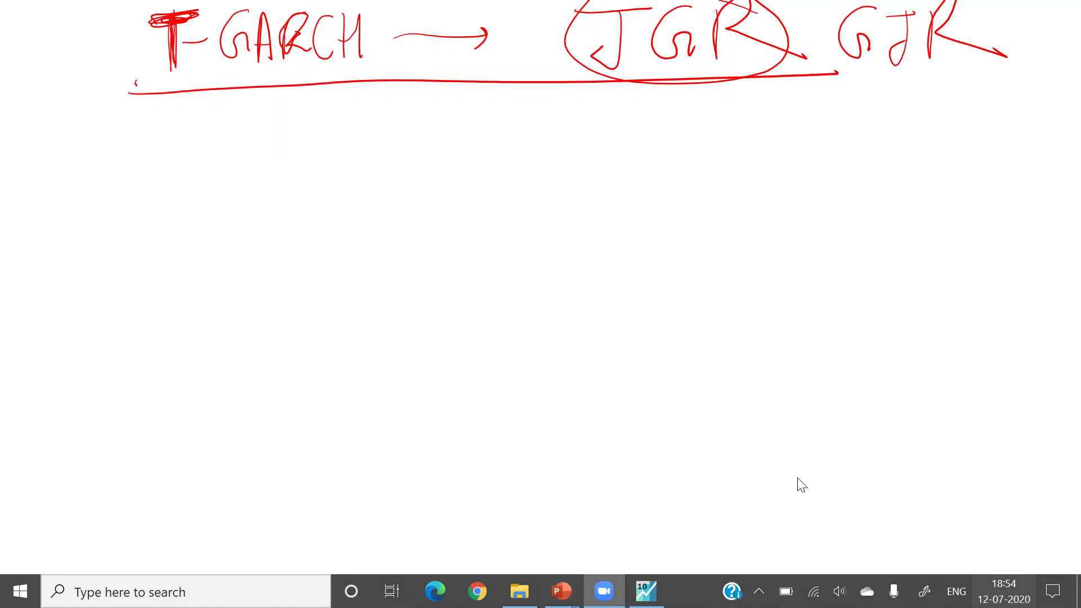
{"action": "left_click", "coordinate": [730, 228]}
{"action": "mouse_move", "coordinate": [670, 25]}
{"action": "left_mouse_down"}
{"action": "mouse_move", "coordinate": [704, 17]}
{"action": "mouse_move", "coordinate": [676, 48]}
{"action": "mouse_move", "coordinate": [636, 54]}
{"action": "mouse_move", "coordinate": [647, 12]}
{"action": "mouse_move", "coordinate": [754, 57]}
{"action": "mouse_move", "coordinate": [735, 28]}
{"action": "left_mouse_up"}
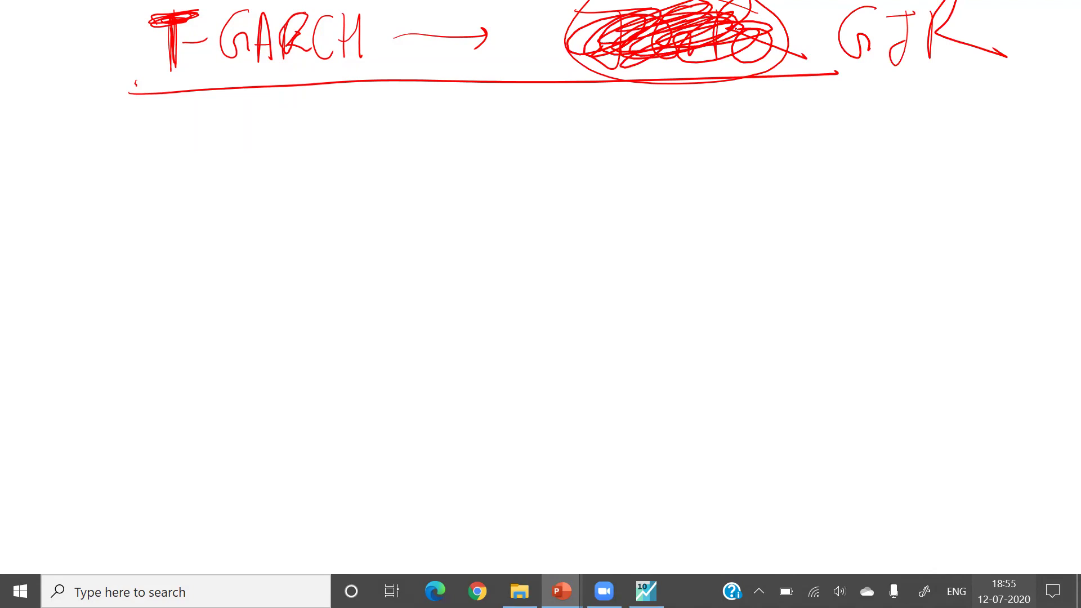
- Begin a line below the underlined heading with the handwritten words "Create a"
{"action": "mouse_move", "coordinate": [284, 99]}
{"action": "left_mouse_down"}
{"action": "mouse_move", "coordinate": [243, 165]}
{"action": "mouse_move", "coordinate": [328, 138]}
{"action": "left_mouse_up"}
{"action": "left_click_drag", "start_coordinate": [344, 96], "coordinate": [349, 161]}
{"action": "mouse_move", "coordinate": [355, 141]}
{"action": "left_mouse_down"}
{"action": "mouse_move", "coordinate": [376, 146]}
{"action": "mouse_move", "coordinate": [368, 123]}
{"action": "mouse_move", "coordinate": [441, 150]}
{"action": "left_mouse_up"}
{"action": "left_click", "coordinate": [463, 120]}
- Handwrite "Interaction Dummy" after "Create a" to complete the line
{"action": "mouse_move", "coordinate": [491, 114]}
{"action": "left_mouse_down"}
{"action": "mouse_move", "coordinate": [562, 103]}
{"action": "mouse_move", "coordinate": [527, 146]}
{"action": "mouse_move", "coordinate": [536, 144]}
{"action": "left_mouse_up"}
{"action": "left_click_drag", "start_coordinate": [544, 145], "coordinate": [562, 145]}
{"action": "mouse_move", "coordinate": [583, 90]}
{"action": "left_mouse_down"}
{"action": "mouse_move", "coordinate": [590, 131]}
{"action": "mouse_move", "coordinate": [604, 139]}
{"action": "left_mouse_up"}
{"action": "left_click_drag", "start_coordinate": [569, 119], "coordinate": [633, 114]}
{"action": "mouse_move", "coordinate": [614, 137]}
{"action": "left_mouse_down"}
{"action": "mouse_move", "coordinate": [626, 117]}
{"action": "mouse_move", "coordinate": [647, 130]}
{"action": "left_mouse_up"}
{"action": "left_click_drag", "start_coordinate": [654, 116], "coordinate": [642, 136]}
{"action": "left_click_drag", "start_coordinate": [666, 84], "coordinate": [665, 135]}
{"action": "mouse_move", "coordinate": [656, 110]}
{"action": "left_mouse_down"}
{"action": "mouse_move", "coordinate": [682, 105]}
{"action": "mouse_move", "coordinate": [684, 130]}
{"action": "left_mouse_up"}
{"action": "left_click_drag", "start_coordinate": [687, 129], "coordinate": [708, 113]}
{"action": "mouse_move", "coordinate": [791, 93]}
{"action": "left_mouse_down"}
{"action": "mouse_move", "coordinate": [788, 128]}
{"action": "mouse_move", "coordinate": [895, 101]}
{"action": "left_mouse_up"}
{"action": "left_click_drag", "start_coordinate": [905, 97], "coordinate": [905, 98]}
{"action": "left_click_drag", "start_coordinate": [910, 110], "coordinate": [894, 186]}
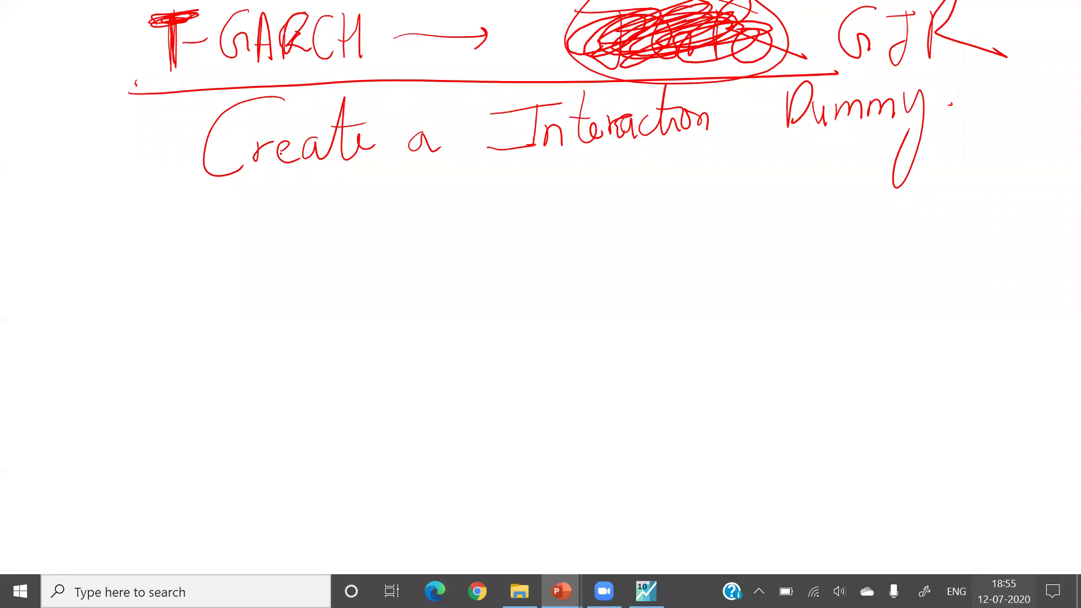
- Handwrite "error terms" on the following line and branch it with two arrows to "+ve" and "-ve"
{"action": "key", "text": "e"}
{"action": "key", "text": "ctrl+z"}
{"action": "mouse_move", "coordinate": [248, 210]}
{"action": "left_mouse_down"}
{"action": "mouse_move", "coordinate": [253, 243]}
{"action": "mouse_move", "coordinate": [236, 221]}
{"action": "mouse_move", "coordinate": [304, 214]}
{"action": "left_mouse_up"}
{"action": "left_click_drag", "start_coordinate": [319, 228], "coordinate": [336, 212]}
{"action": "left_click_drag", "start_coordinate": [378, 175], "coordinate": [377, 241]}
{"action": "mouse_move", "coordinate": [363, 225]}
{"action": "left_mouse_down"}
{"action": "mouse_move", "coordinate": [424, 209]}
{"action": "mouse_move", "coordinate": [439, 230]}
{"action": "mouse_move", "coordinate": [454, 218]}
{"action": "mouse_move", "coordinate": [456, 236]}
{"action": "mouse_move", "coordinate": [597, 191]}
{"action": "mouse_move", "coordinate": [625, 196]}
{"action": "left_mouse_up"}
{"action": "mouse_move", "coordinate": [668, 158]}
{"action": "left_mouse_down"}
{"action": "mouse_move", "coordinate": [657, 185]}
{"action": "mouse_move", "coordinate": [678, 168]}
{"action": "mouse_move", "coordinate": [708, 159]}
{"action": "left_mouse_up"}
{"action": "mouse_move", "coordinate": [715, 171]}
{"action": "left_mouse_down"}
{"action": "mouse_move", "coordinate": [730, 169]}
{"action": "mouse_move", "coordinate": [745, 188]}
{"action": "left_mouse_up"}
{"action": "mouse_move", "coordinate": [522, 224]}
{"action": "left_mouse_down"}
{"action": "mouse_move", "coordinate": [634, 249]}
{"action": "mouse_move", "coordinate": [623, 262]}
{"action": "left_mouse_up"}
{"action": "mouse_move", "coordinate": [649, 248]}
{"action": "left_mouse_down"}
{"action": "mouse_move", "coordinate": [725, 231]}
{"action": "mouse_move", "coordinate": [753, 256]}
{"action": "left_mouse_up"}
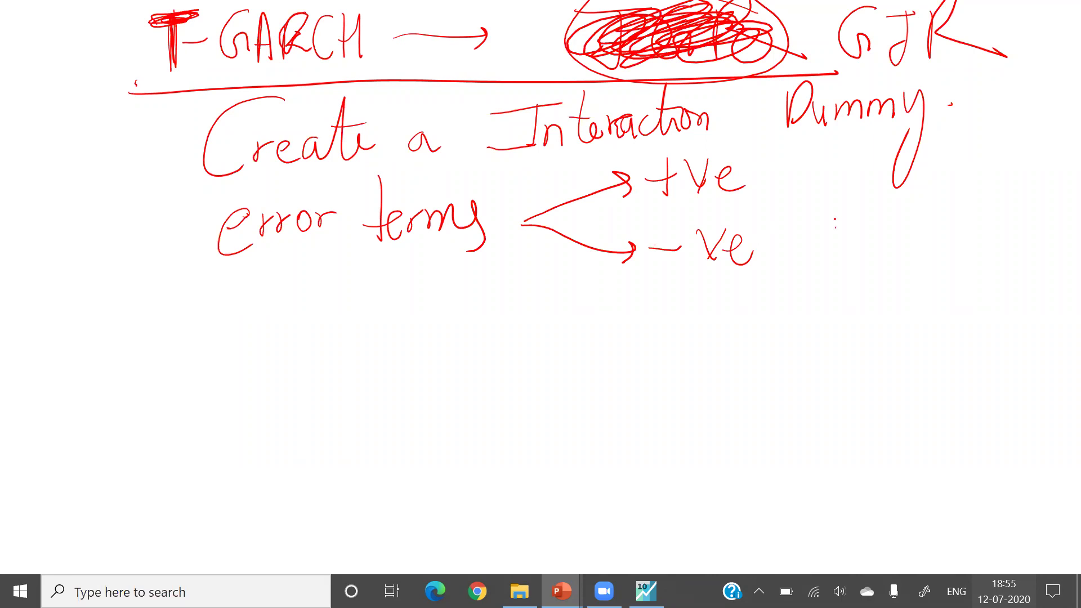
- Write the dummy values 0 beside "+ve" and 1 beside "-ve", box them, and thicken the minus sign
{"action": "mouse_move", "coordinate": [836, 214]}
{"action": "left_mouse_down"}
{"action": "mouse_move", "coordinate": [829, 255]}
{"action": "mouse_move", "coordinate": [850, 253]}
{"action": "left_mouse_up"}
{"action": "left_click_drag", "start_coordinate": [823, 157], "coordinate": [813, 156]}
{"action": "mouse_move", "coordinate": [861, 138]}
{"action": "left_mouse_down"}
{"action": "mouse_move", "coordinate": [790, 138]}
{"action": "mouse_move", "coordinate": [801, 278]}
{"action": "mouse_move", "coordinate": [890, 264]}
{"action": "mouse_move", "coordinate": [860, 139]}
{"action": "left_mouse_up"}
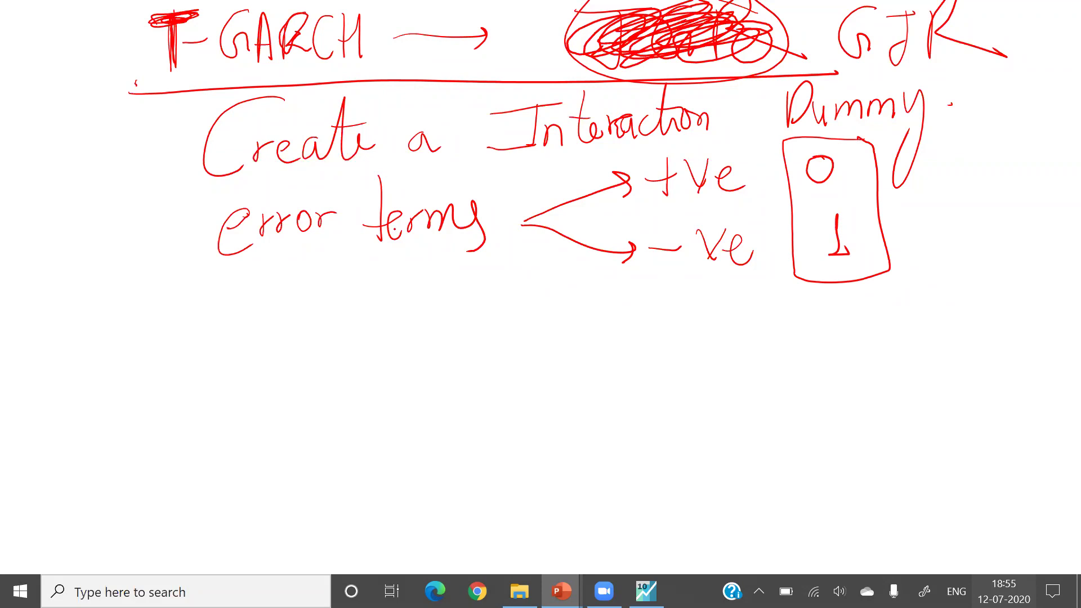
{"action": "mouse_move", "coordinate": [659, 249]}
{"action": "left_mouse_down"}
{"action": "mouse_move", "coordinate": [649, 252]}
{"action": "mouse_move", "coordinate": [666, 249]}
{"action": "left_mouse_up"}
- Start the variance equation below the error terms by handwriting "σₜ² = α"
{"action": "mouse_move", "coordinate": [122, 341]}
{"action": "left_mouse_down"}
{"action": "mouse_move", "coordinate": [49, 351]}
{"action": "mouse_move", "coordinate": [73, 353]}
{"action": "mouse_move", "coordinate": [96, 389]}
{"action": "left_mouse_up"}
{"action": "left_click_drag", "start_coordinate": [75, 383], "coordinate": [95, 383]}
{"action": "left_click_drag", "start_coordinate": [100, 318], "coordinate": [181, 363]}
{"action": "mouse_move", "coordinate": [247, 332]}
{"action": "left_mouse_down"}
{"action": "mouse_move", "coordinate": [221, 353]}
{"action": "mouse_move", "coordinate": [245, 360]}
{"action": "left_mouse_up"}
- Add the squared lagged error term "+ β₁ε²ₜ₋₁" to the handwritten variance equation
{"action": "mouse_move", "coordinate": [270, 337]}
{"action": "left_mouse_down"}
{"action": "mouse_move", "coordinate": [273, 360]}
{"action": "mouse_move", "coordinate": [277, 346]}
{"action": "mouse_move", "coordinate": [322, 373]}
{"action": "left_mouse_up"}
{"action": "left_click", "coordinate": [324, 337]}
{"action": "mouse_move", "coordinate": [318, 330]}
{"action": "left_mouse_down"}
{"action": "mouse_move", "coordinate": [324, 357]}
{"action": "mouse_move", "coordinate": [344, 364]}
{"action": "left_mouse_up"}
{"action": "left_click", "coordinate": [368, 363]}
{"action": "mouse_move", "coordinate": [391, 323]}
{"action": "left_mouse_down"}
{"action": "mouse_move", "coordinate": [354, 354]}
{"action": "mouse_move", "coordinate": [372, 366]}
{"action": "left_mouse_up"}
{"action": "mouse_move", "coordinate": [378, 349]}
{"action": "left_mouse_down"}
{"action": "mouse_move", "coordinate": [381, 364]}
{"action": "mouse_move", "coordinate": [387, 354]}
{"action": "mouse_move", "coordinate": [405, 358]}
{"action": "left_mouse_up"}
{"action": "left_click_drag", "start_coordinate": [412, 349], "coordinate": [415, 365]}
{"action": "left_click", "coordinate": [407, 310]}
{"action": "left_click_drag", "start_coordinate": [389, 303], "coordinate": [415, 313]}
- Add the lagged variance term "+ β₂σ²ₜ₋₁" to the equation, overwriting the mistaken ε with σ
{"action": "mouse_move", "coordinate": [459, 326]}
{"action": "left_mouse_down"}
{"action": "mouse_move", "coordinate": [460, 353]}
{"action": "mouse_move", "coordinate": [467, 340]}
{"action": "mouse_move", "coordinate": [511, 363]}
{"action": "left_mouse_up"}
{"action": "left_click_drag", "start_coordinate": [505, 320], "coordinate": [524, 352]}
{"action": "left_click_drag", "start_coordinate": [522, 356], "coordinate": [536, 366]}
{"action": "left_click", "coordinate": [540, 351]}
{"action": "mouse_move", "coordinate": [591, 316]}
{"action": "left_mouse_down"}
{"action": "mouse_move", "coordinate": [555, 332]}
{"action": "mouse_move", "coordinate": [566, 357]}
{"action": "left_mouse_up"}
{"action": "left_click_drag", "start_coordinate": [575, 345], "coordinate": [585, 359]}
{"action": "left_click_drag", "start_coordinate": [579, 353], "coordinate": [587, 352]}
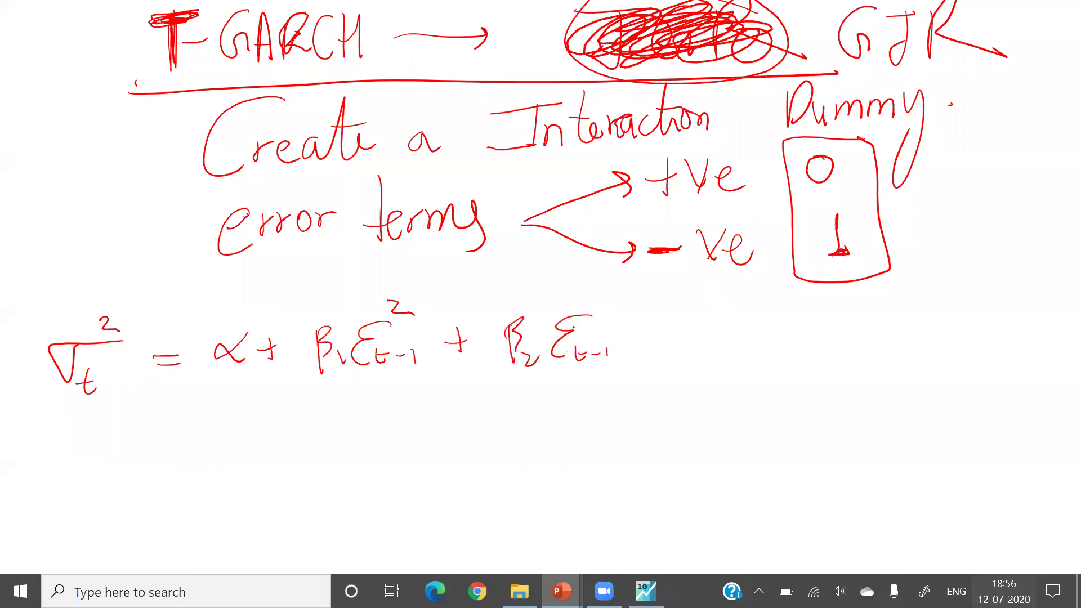
{"action": "mouse_move", "coordinate": [606, 316]}
{"action": "left_mouse_down"}
{"action": "mouse_move", "coordinate": [545, 354]}
{"action": "mouse_move", "coordinate": [542, 340]}
{"action": "mouse_move", "coordinate": [608, 321]}
{"action": "mouse_move", "coordinate": [620, 296]}
{"action": "left_mouse_up"}
- Add the interaction term "+ β₃δεₜ" to the handwritten variance equation
{"action": "left_click_drag", "start_coordinate": [677, 322], "coordinate": [679, 350]}
{"action": "mouse_move", "coordinate": [661, 338]}
{"action": "left_mouse_down"}
{"action": "mouse_move", "coordinate": [694, 335]}
{"action": "mouse_move", "coordinate": [725, 367]}
{"action": "left_mouse_up"}
{"action": "mouse_move", "coordinate": [716, 319]}
{"action": "left_mouse_down"}
{"action": "mouse_move", "coordinate": [734, 314]}
{"action": "mouse_move", "coordinate": [729, 342]}
{"action": "mouse_move", "coordinate": [748, 363]}
{"action": "left_mouse_up"}
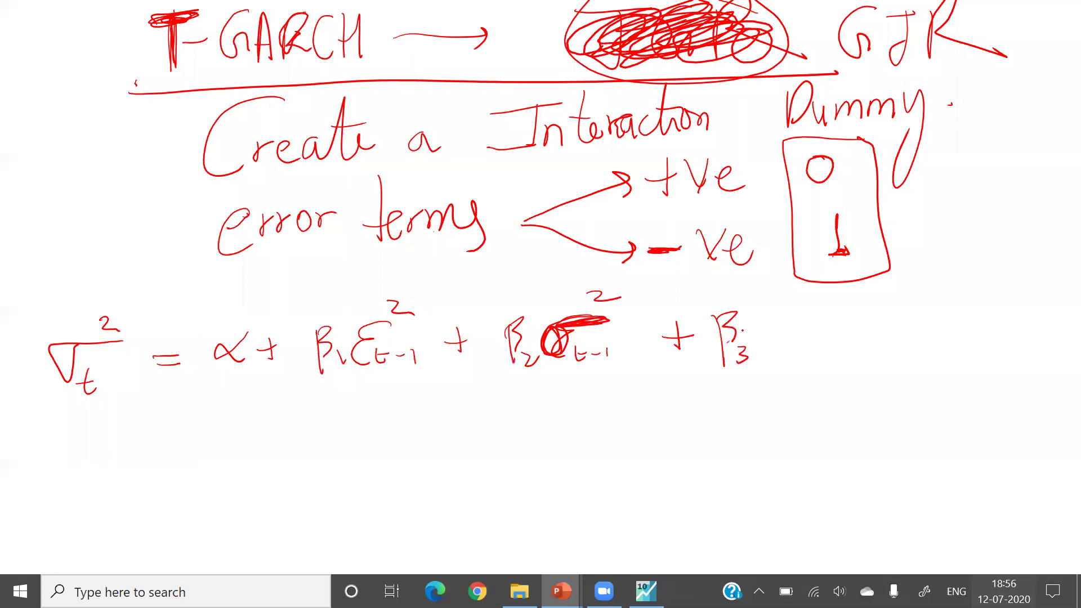
{"action": "mouse_move", "coordinate": [781, 311]}
{"action": "left_mouse_down"}
{"action": "mouse_move", "coordinate": [786, 340]}
{"action": "mouse_move", "coordinate": [780, 317]}
{"action": "mouse_move", "coordinate": [808, 325]}
{"action": "mouse_move", "coordinate": [817, 344]}
{"action": "left_mouse_up"}
{"action": "mouse_move", "coordinate": [826, 327]}
{"action": "left_mouse_down"}
{"action": "mouse_move", "coordinate": [827, 343]}
{"action": "mouse_move", "coordinate": [838, 331]}
{"action": "left_mouse_up"}
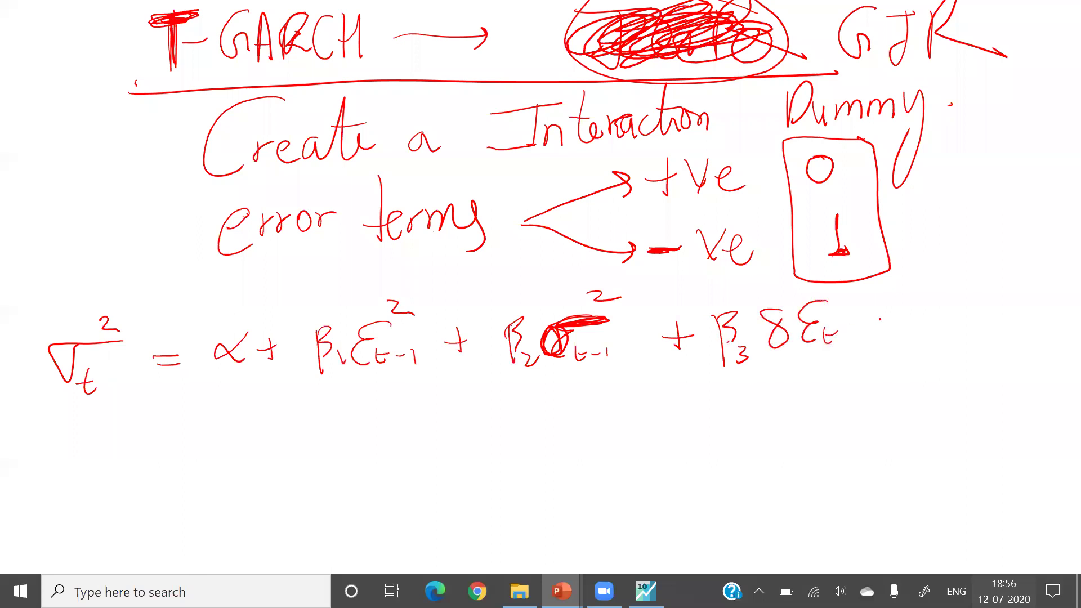
- Finish the variance equation with the handwritten error term "+ εₜ"
{"action": "left_click_drag", "start_coordinate": [902, 308], "coordinate": [903, 335]}
{"action": "left_click_drag", "start_coordinate": [887, 321], "coordinate": [921, 316]}
{"action": "left_click_drag", "start_coordinate": [993, 295], "coordinate": [985, 350]}
{"action": "left_click_drag", "start_coordinate": [984, 341], "coordinate": [994, 338]}
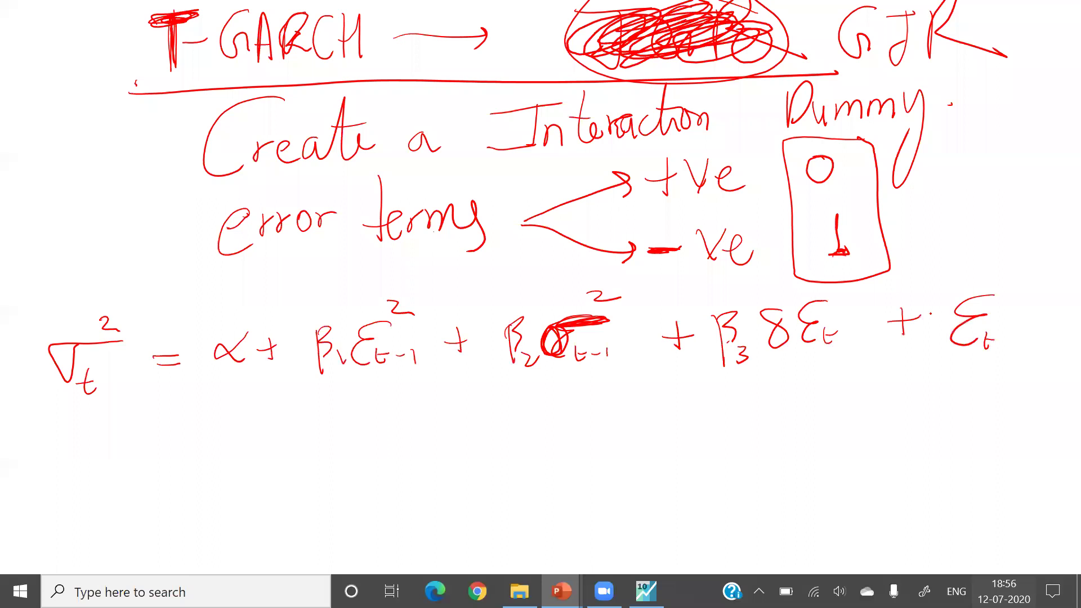
- Overwrite the δ in the interaction term with a bold D and box the β₃ coefficient
{"action": "mouse_move", "coordinate": [770, 310]}
{"action": "left_mouse_down"}
{"action": "mouse_move", "coordinate": [765, 318]}
{"action": "mouse_move", "coordinate": [787, 315]}
{"action": "mouse_move", "coordinate": [766, 349]}
{"action": "mouse_move", "coordinate": [761, 313]}
{"action": "mouse_move", "coordinate": [781, 344]}
{"action": "left_mouse_up"}
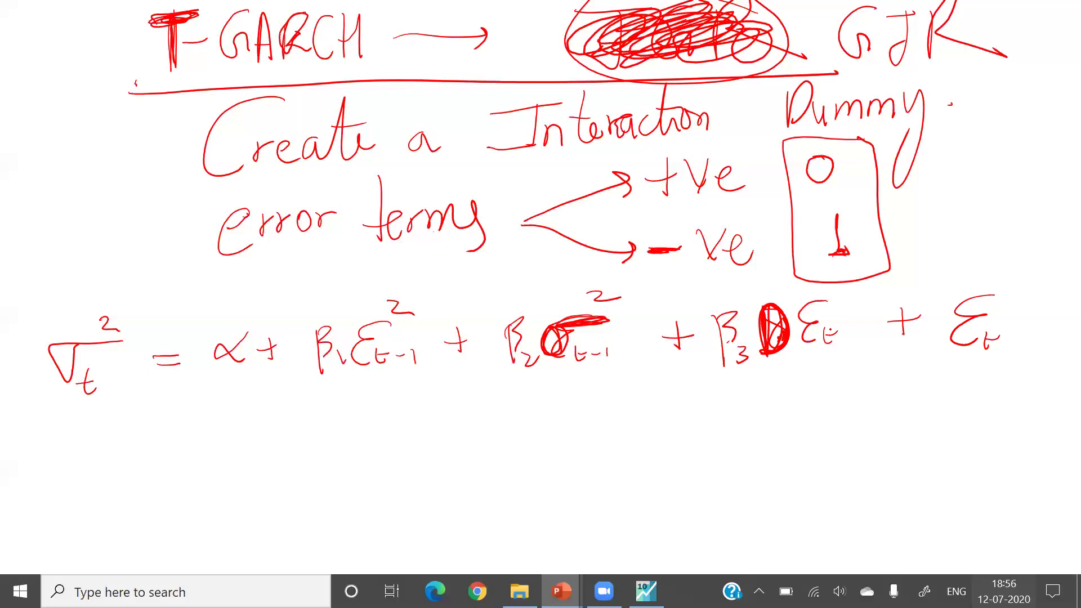
{"action": "left_click_drag", "start_coordinate": [726, 341], "coordinate": [725, 345]}
{"action": "mouse_move", "coordinate": [743, 287]}
{"action": "left_mouse_down"}
{"action": "mouse_move", "coordinate": [705, 375]}
{"action": "mouse_move", "coordinate": [717, 383]}
{"action": "mouse_move", "coordinate": [753, 368]}
{"action": "mouse_move", "coordinate": [749, 291]}
{"action": "left_mouse_up"}
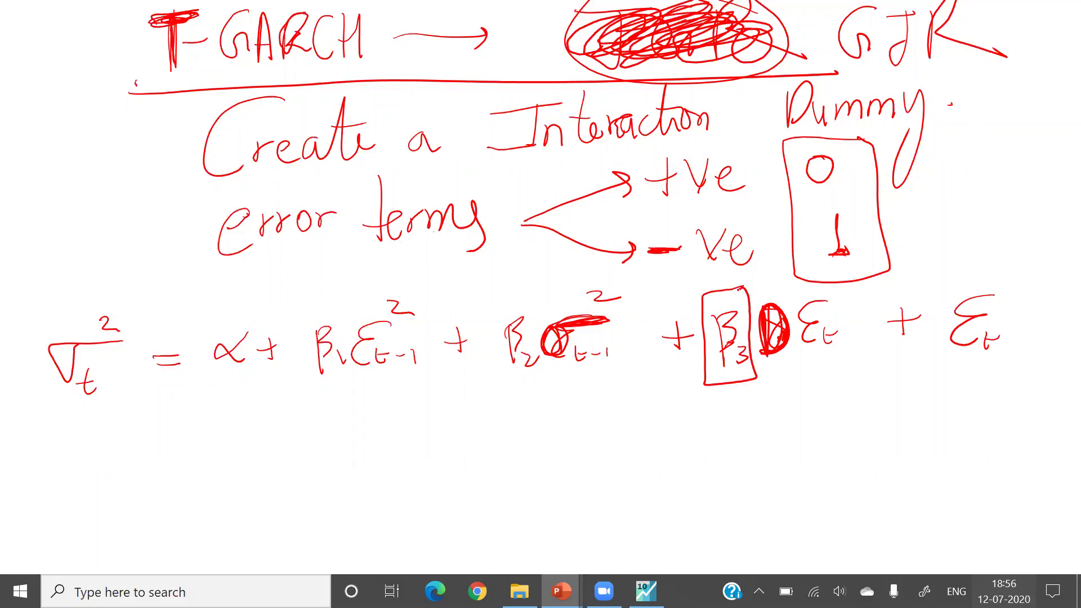
- Below the equation, handwrite the condition "if β₃ is Sig" followed by an arrow
{"action": "left_click_drag", "start_coordinate": [348, 448], "coordinate": [349, 467]}
{"action": "mouse_move", "coordinate": [365, 429]}
{"action": "left_mouse_down"}
{"action": "mouse_move", "coordinate": [375, 415]}
{"action": "mouse_move", "coordinate": [378, 450]}
{"action": "left_mouse_up"}
{"action": "left_click_drag", "start_coordinate": [448, 429], "coordinate": [448, 478]}
{"action": "mouse_move", "coordinate": [445, 429]}
{"action": "left_mouse_down"}
{"action": "mouse_move", "coordinate": [463, 435]}
{"action": "mouse_move", "coordinate": [453, 457]}
{"action": "mouse_move", "coordinate": [466, 474]}
{"action": "left_mouse_up"}
{"action": "left_click_drag", "start_coordinate": [523, 435], "coordinate": [524, 450]}
{"action": "mouse_move", "coordinate": [523, 425]}
{"action": "left_mouse_down"}
{"action": "mouse_move", "coordinate": [533, 425]}
{"action": "mouse_move", "coordinate": [529, 451]}
{"action": "left_mouse_up"}
{"action": "mouse_move", "coordinate": [610, 401]}
{"action": "left_mouse_down"}
{"action": "mouse_move", "coordinate": [602, 442]}
{"action": "mouse_move", "coordinate": [581, 454]}
{"action": "left_mouse_up"}
{"action": "mouse_move", "coordinate": [607, 435]}
{"action": "left_mouse_down"}
{"action": "mouse_move", "coordinate": [625, 461]}
{"action": "mouse_move", "coordinate": [675, 434]}
{"action": "mouse_move", "coordinate": [706, 432]}
{"action": "left_mouse_up"}
{"action": "left_click_drag", "start_coordinate": [700, 428], "coordinate": [701, 439]}
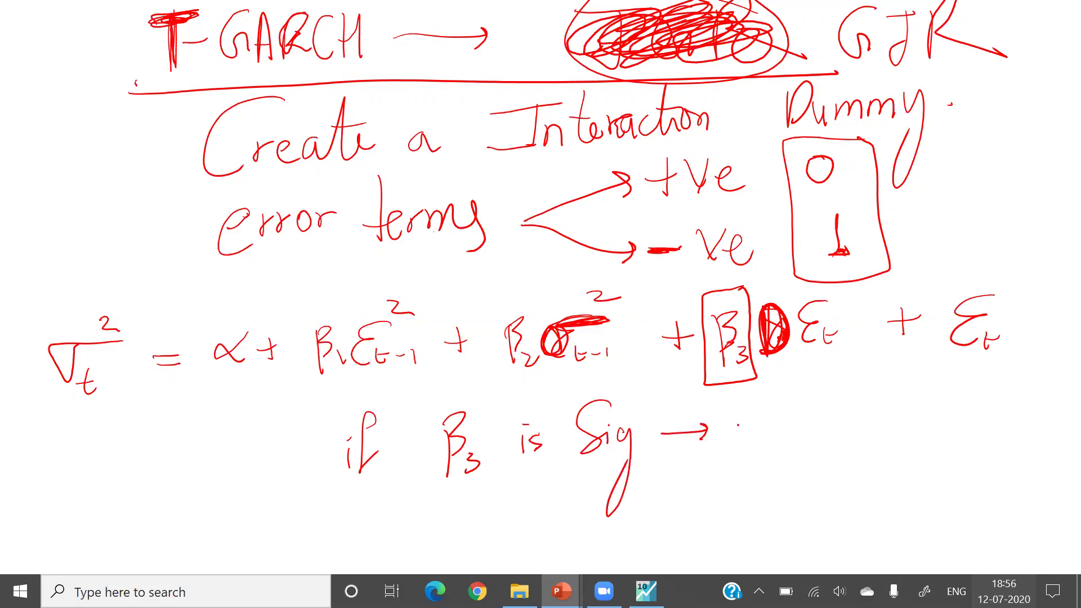
- Write "Vol is asymmetric" after the arrow as the consequence of a significant β₃
{"action": "mouse_move", "coordinate": [722, 402]}
{"action": "left_mouse_down"}
{"action": "mouse_move", "coordinate": [738, 439]}
{"action": "mouse_move", "coordinate": [747, 400]}
{"action": "left_mouse_up"}
{"action": "left_click_drag", "start_coordinate": [759, 418], "coordinate": [821, 430]}
{"action": "left_click_drag", "start_coordinate": [876, 408], "coordinate": [900, 466]}
{"action": "mouse_move", "coordinate": [918, 416]}
{"action": "left_mouse_down"}
{"action": "mouse_move", "coordinate": [942, 401]}
{"action": "mouse_move", "coordinate": [957, 416]}
{"action": "mouse_move", "coordinate": [1045, 409]}
{"action": "left_mouse_up"}
- Write the second condition "if β₃ +ve" on the line below, followed by an arrow
{"action": "left_click_drag", "start_coordinate": [350, 518], "coordinate": [348, 537]}
{"action": "left_click_drag", "start_coordinate": [384, 483], "coordinate": [367, 536]}
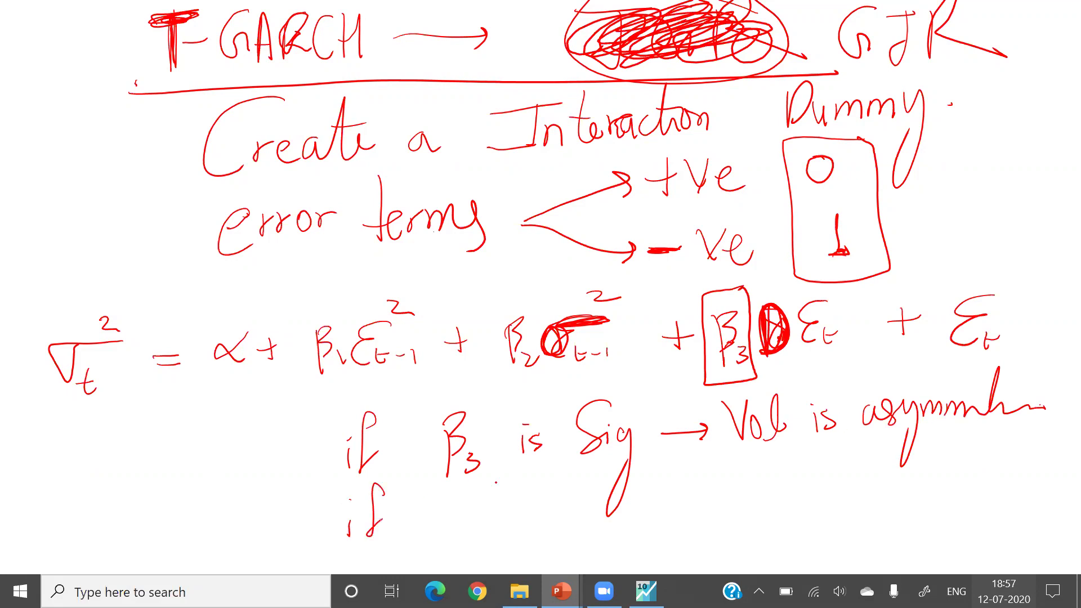
{"action": "mouse_move", "coordinate": [449, 495]}
{"action": "left_mouse_down"}
{"action": "mouse_move", "coordinate": [450, 538]}
{"action": "mouse_move", "coordinate": [474, 534]}
{"action": "left_mouse_up"}
{"action": "left_click_drag", "start_coordinate": [536, 495], "coordinate": [535, 519]}
{"action": "mouse_move", "coordinate": [523, 506]}
{"action": "left_mouse_down"}
{"action": "mouse_move", "coordinate": [593, 479]}
{"action": "mouse_move", "coordinate": [611, 510]}
{"action": "mouse_move", "coordinate": [742, 494]}
{"action": "left_mouse_up"}
- Write the consequence "-ve news have more" after the second arrow, continuing onto another line
{"action": "mouse_move", "coordinate": [743, 476]}
{"action": "left_mouse_down"}
{"action": "mouse_move", "coordinate": [755, 495]}
{"action": "mouse_move", "coordinate": [763, 476]}
{"action": "mouse_move", "coordinate": [783, 496]}
{"action": "mouse_move", "coordinate": [816, 479]}
{"action": "mouse_move", "coordinate": [831, 493]}
{"action": "left_mouse_up"}
{"action": "mouse_move", "coordinate": [823, 486]}
{"action": "left_mouse_down"}
{"action": "mouse_move", "coordinate": [839, 495]}
{"action": "mouse_move", "coordinate": [857, 472]}
{"action": "mouse_move", "coordinate": [865, 495]}
{"action": "left_mouse_up"}
{"action": "mouse_move", "coordinate": [915, 449]}
{"action": "left_mouse_down"}
{"action": "mouse_move", "coordinate": [929, 489]}
{"action": "mouse_move", "coordinate": [985, 482]}
{"action": "left_mouse_up"}
{"action": "mouse_move", "coordinate": [735, 546]}
{"action": "left_mouse_down"}
{"action": "mouse_move", "coordinate": [752, 529]}
{"action": "mouse_move", "coordinate": [773, 541]}
{"action": "left_mouse_up"}
{"action": "mouse_move", "coordinate": [784, 541]}
{"action": "left_mouse_down"}
{"action": "mouse_move", "coordinate": [802, 529]}
{"action": "mouse_move", "coordinate": [812, 538]}
{"action": "left_mouse_up"}
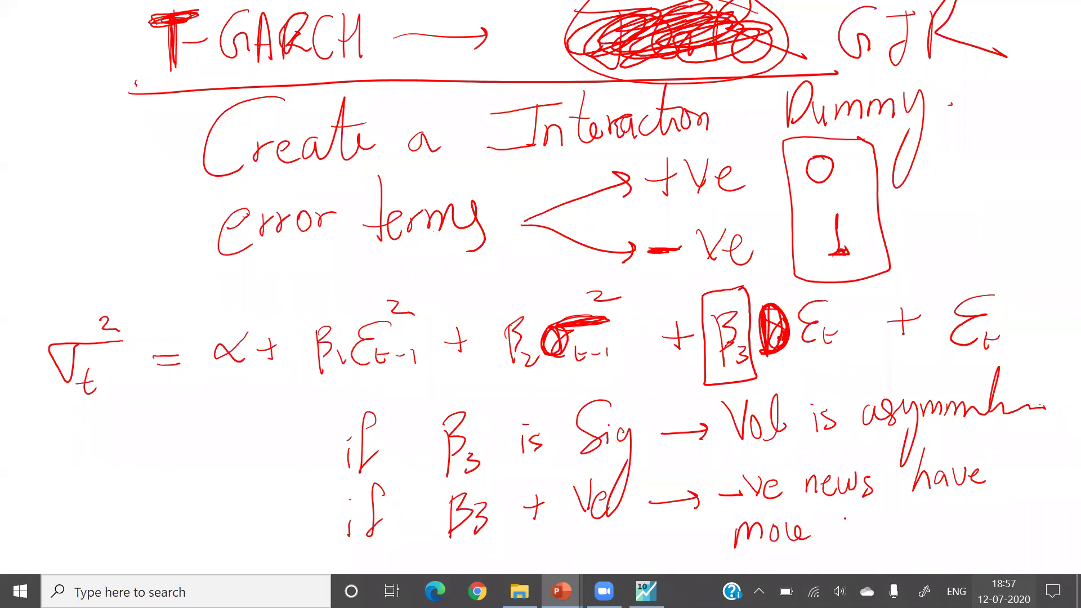
- Complete the consequence of a positive β₃ by handwriting "Volatility" after "more"
{"action": "right_click", "coordinate": [836, 538]}
{"action": "key", "text": "Escape"}
{"action": "left_click_drag", "start_coordinate": [895, 514], "coordinate": [883, 538]}
{"action": "left_click_drag", "start_coordinate": [871, 527], "coordinate": [871, 542]}
{"action": "mouse_move", "coordinate": [891, 507]}
{"action": "left_mouse_down"}
{"action": "mouse_move", "coordinate": [888, 532]}
{"action": "mouse_move", "coordinate": [919, 534]}
{"action": "left_mouse_up"}
{"action": "left_click_drag", "start_coordinate": [928, 496], "coordinate": [923, 532]}
{"action": "mouse_move", "coordinate": [926, 523]}
{"action": "left_mouse_down"}
{"action": "mouse_move", "coordinate": [941, 529]}
{"action": "mouse_move", "coordinate": [941, 509]}
{"action": "left_mouse_up"}
{"action": "left_click_drag", "start_coordinate": [946, 512], "coordinate": [948, 524]}
{"action": "left_click", "coordinate": [955, 502]}
{"action": "left_click_drag", "start_coordinate": [972, 483], "coordinate": [991, 530]}
{"action": "left_click_drag", "start_coordinate": [836, 504], "coordinate": [865, 503]}
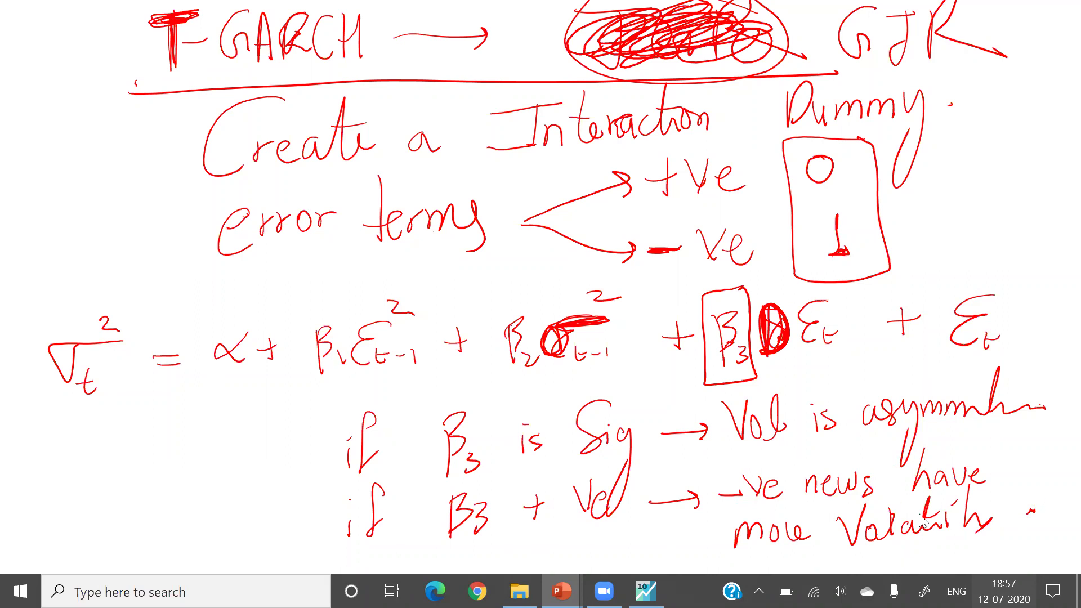
- End the slide show keeping the ink annotations, and switch to EViews
{"action": "key", "text": "Escape"}
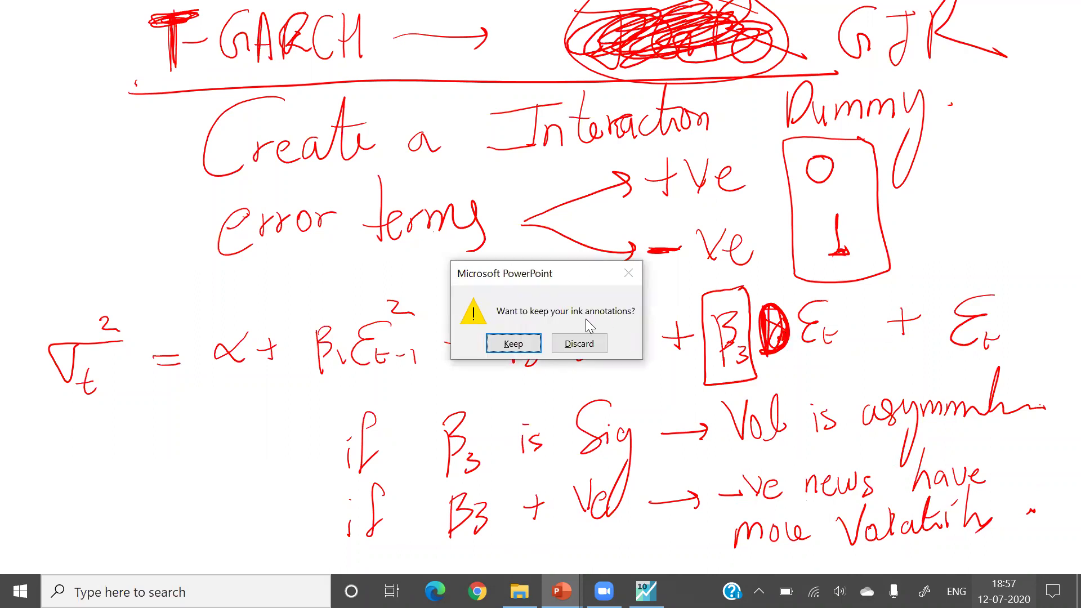
{"action": "left_click", "coordinate": [514, 343]}
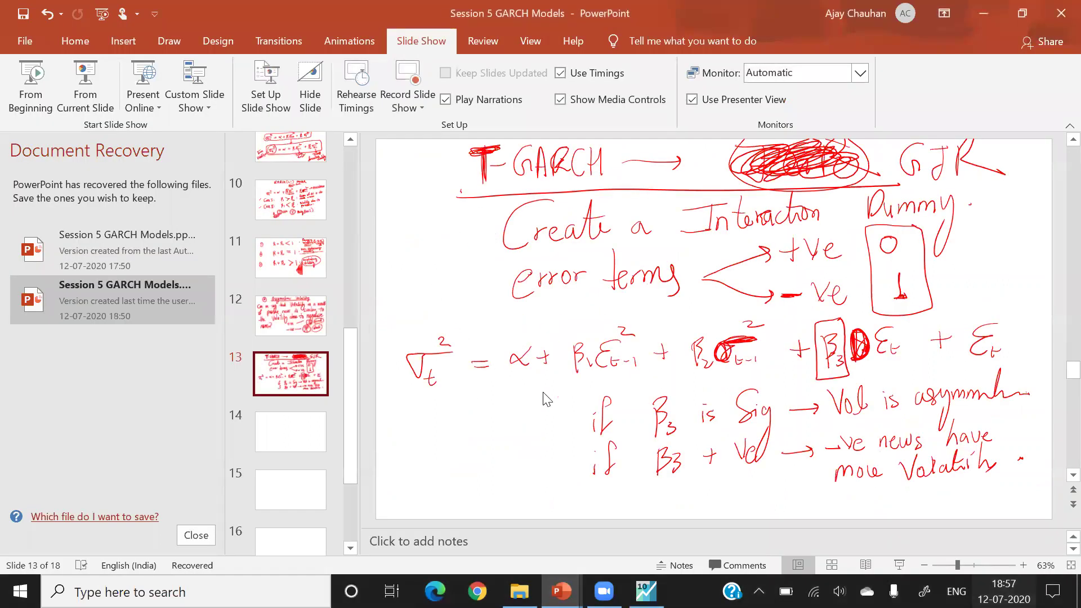
{"action": "left_click", "coordinate": [645, 591]}
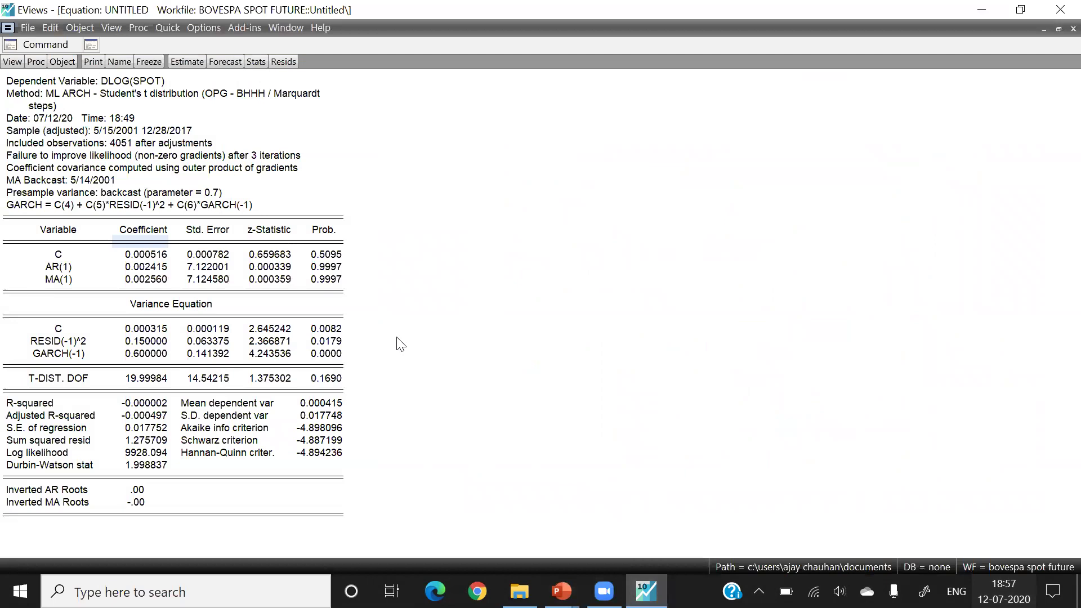
- Re-estimate the DLOG(SPOT) equation as a GARCH/TARCH model with the threshold order set to 1
{"action": "left_click", "coordinate": [187, 61]}
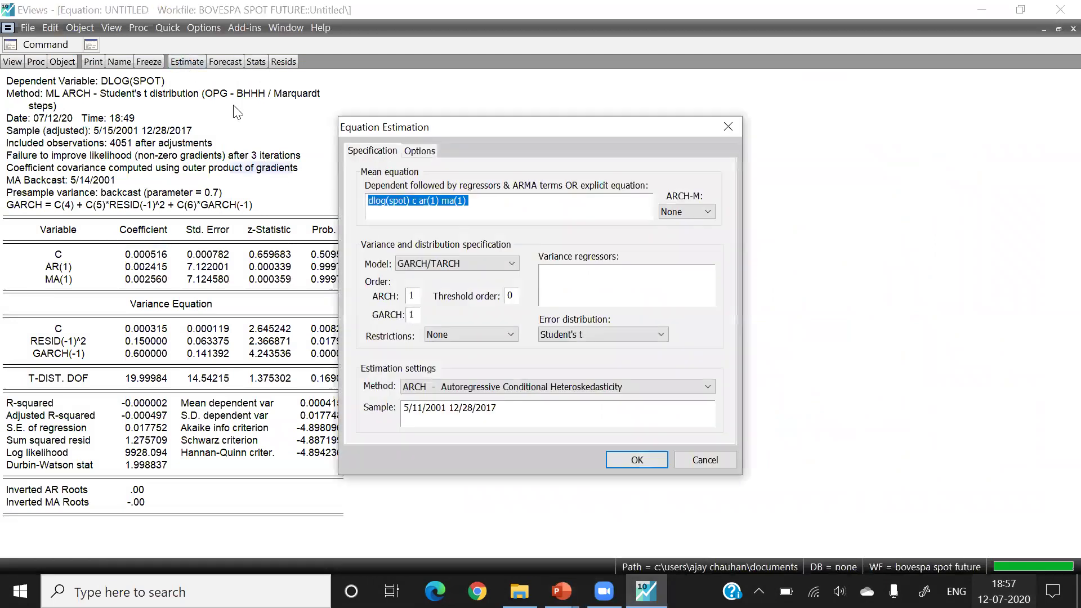
{"action": "left_click", "coordinate": [463, 210]}
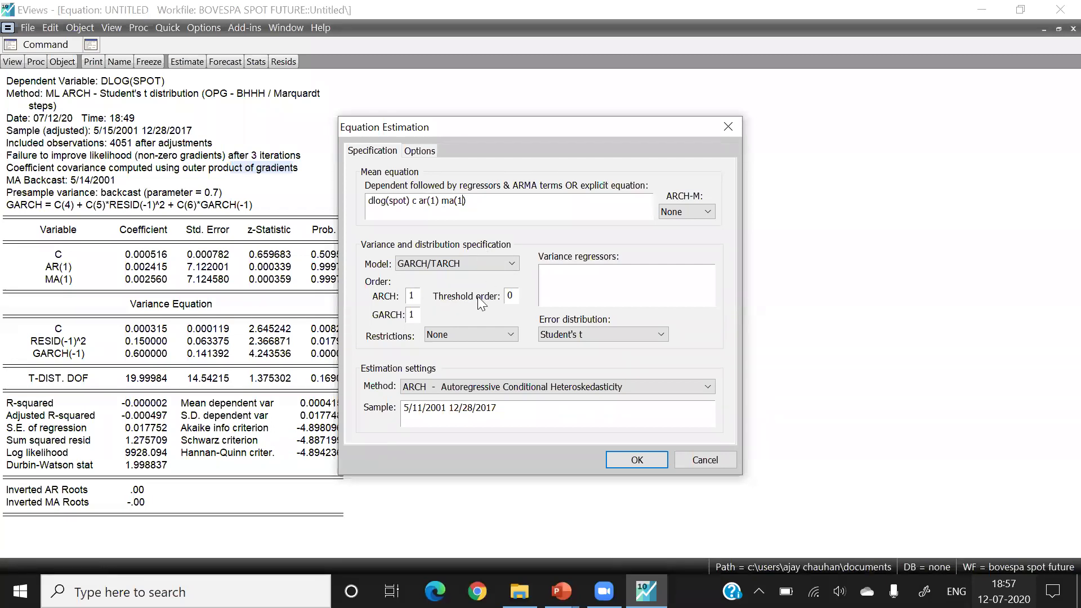
{"action": "left_click", "coordinate": [515, 295]}
{"action": "key", "text": "BackSpace"}
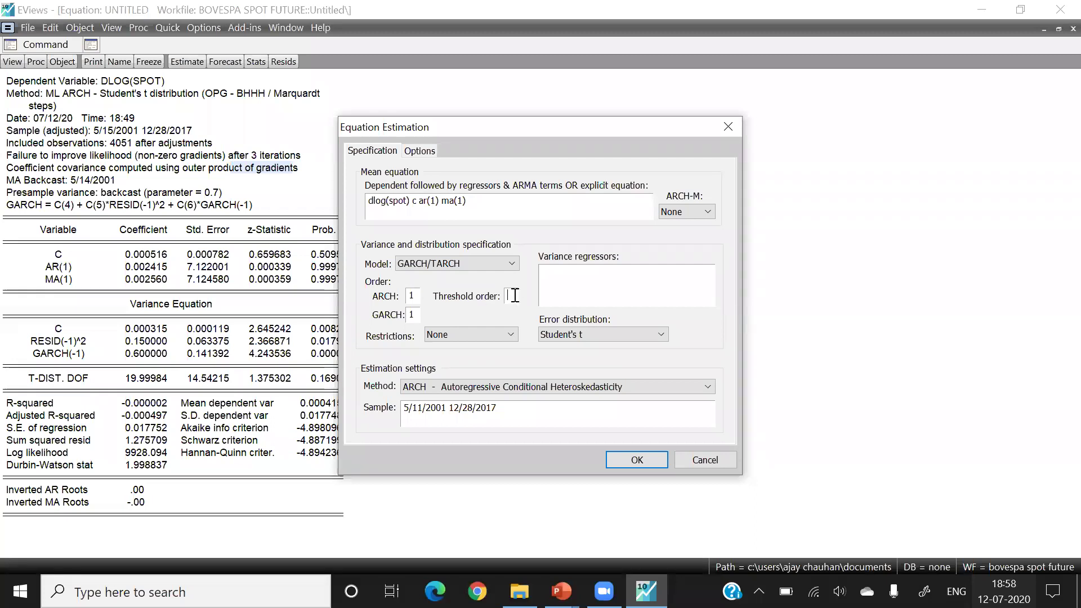
{"action": "type", "text": "1"}
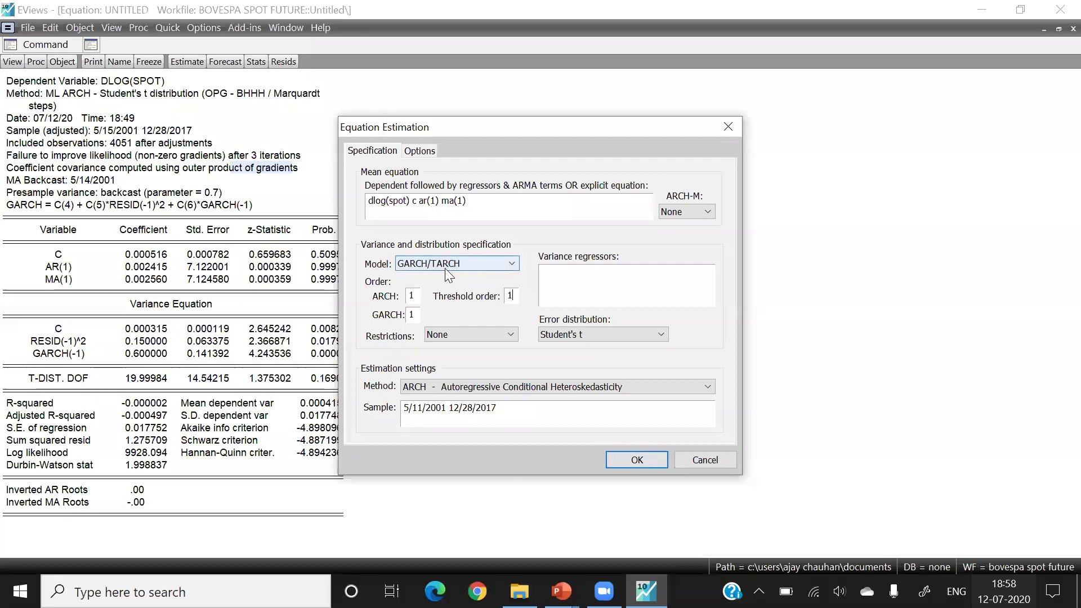
{"action": "left_click", "coordinate": [638, 460]}
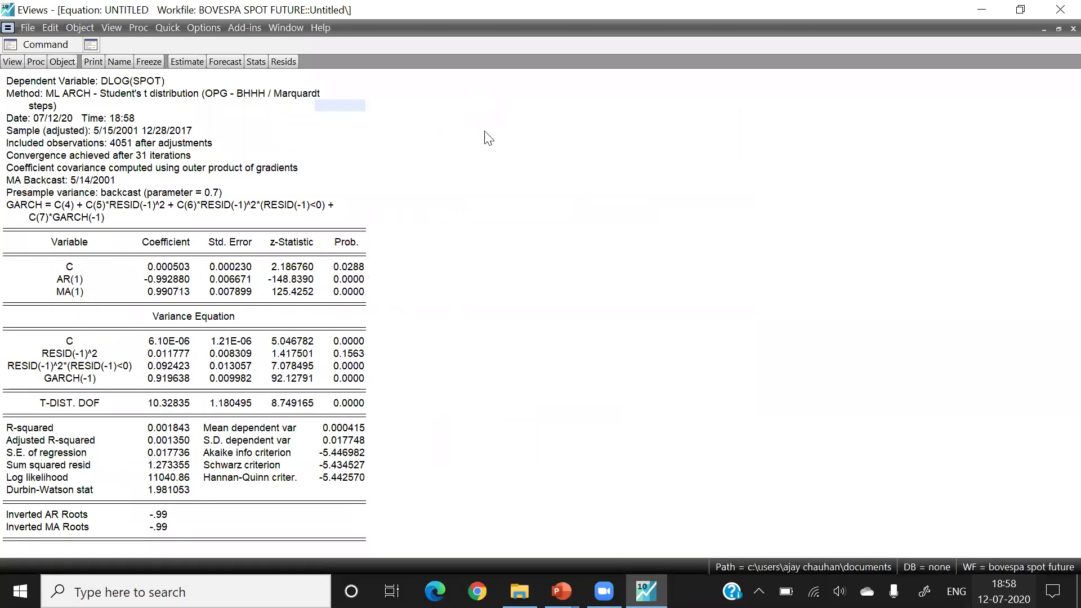
{"action": "left_click_drag", "start_coordinate": [489, 138], "coordinate": [486, 109]}
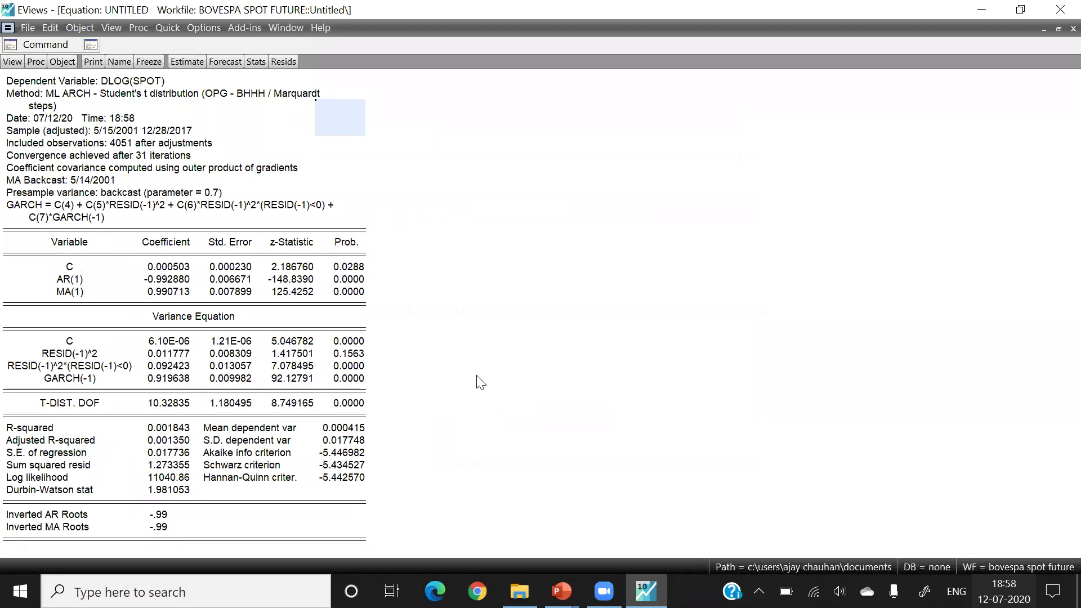
- Start annotating over the estimation output by handwriting "σₜ² = α + β₁" in green in the blank area
{"action": "key", "text": "ctrl+shift+p"}
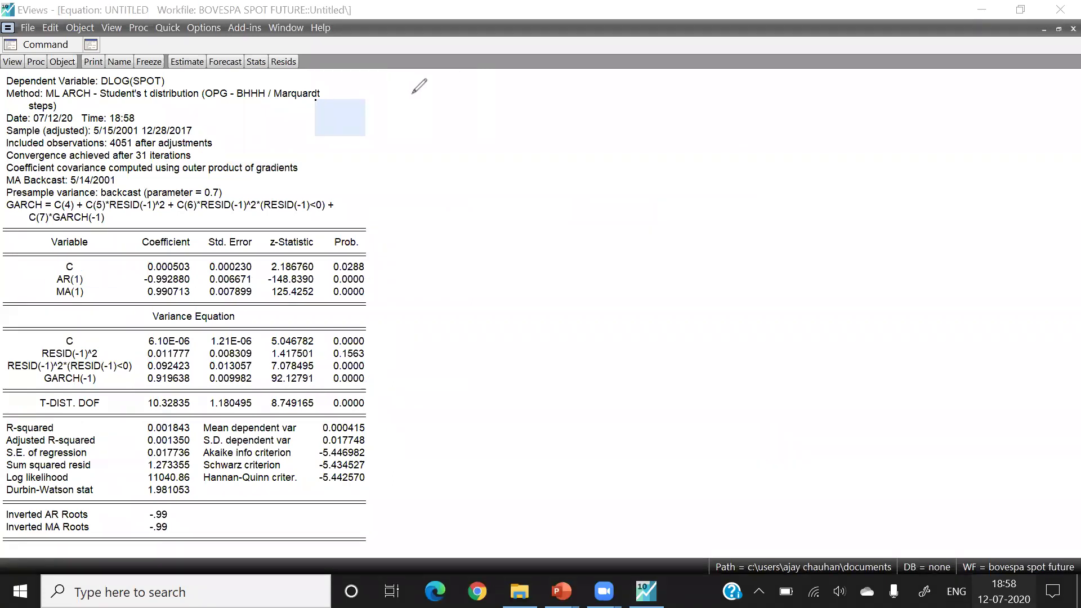
{"action": "mouse_move", "coordinate": [385, 99]}
{"action": "left_mouse_down"}
{"action": "mouse_move", "coordinate": [396, 124]}
{"action": "mouse_move", "coordinate": [400, 116]}
{"action": "left_mouse_up"}
{"action": "left_click_drag", "start_coordinate": [397, 78], "coordinate": [459, 100]}
{"action": "left_click_drag", "start_coordinate": [443, 110], "coordinate": [538, 97]}
{"action": "mouse_move", "coordinate": [527, 89]}
{"action": "left_mouse_down"}
{"action": "mouse_move", "coordinate": [525, 107]}
{"action": "mouse_move", "coordinate": [561, 121]}
{"action": "left_mouse_up"}
{"action": "left_click_drag", "start_coordinate": [560, 83], "coordinate": [563, 104]}
{"action": "left_click_drag", "start_coordinate": [575, 104], "coordinate": [576, 116]}
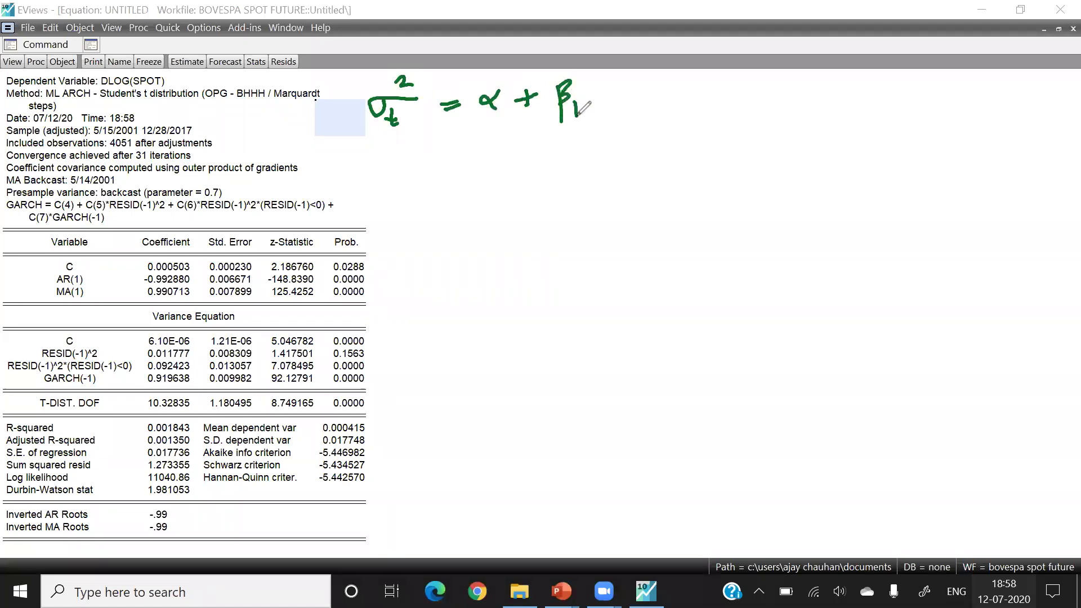
- Continue the green equation with "ε²ₜ₋₁ + β₂ε²ₜ₋₁ (when εₜ < 0)"
{"action": "mouse_move", "coordinate": [610, 83]}
{"action": "left_mouse_down"}
{"action": "mouse_move", "coordinate": [603, 113]}
{"action": "mouse_move", "coordinate": [625, 113]}
{"action": "mouse_move", "coordinate": [620, 83]}
{"action": "mouse_move", "coordinate": [629, 84]}
{"action": "left_mouse_up"}
{"action": "mouse_move", "coordinate": [669, 89]}
{"action": "left_mouse_down"}
{"action": "mouse_move", "coordinate": [668, 105]}
{"action": "mouse_move", "coordinate": [677, 97]}
{"action": "mouse_move", "coordinate": [700, 121]}
{"action": "mouse_move", "coordinate": [707, 103]}
{"action": "mouse_move", "coordinate": [721, 112]}
{"action": "left_mouse_up"}
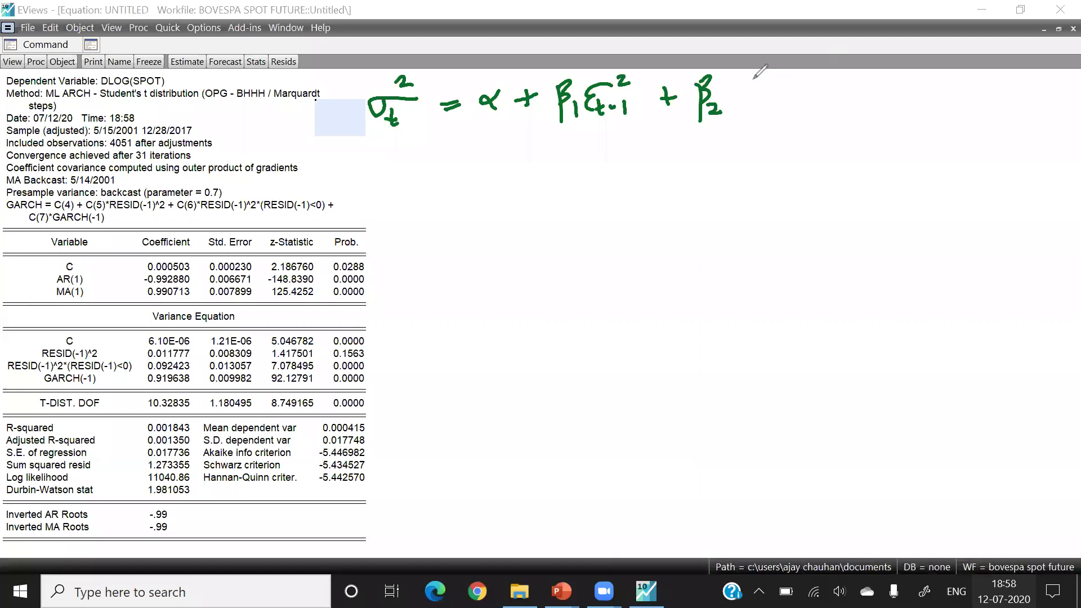
{"action": "mouse_move", "coordinate": [756, 97]}
{"action": "left_mouse_down"}
{"action": "mouse_move", "coordinate": [788, 99]}
{"action": "mouse_move", "coordinate": [773, 56]}
{"action": "mouse_move", "coordinate": [809, 120]}
{"action": "left_mouse_up"}
{"action": "mouse_move", "coordinate": [815, 94]}
{"action": "left_mouse_down"}
{"action": "mouse_move", "coordinate": [826, 71]}
{"action": "mouse_move", "coordinate": [860, 91]}
{"action": "mouse_move", "coordinate": [835, 115]}
{"action": "left_mouse_up"}
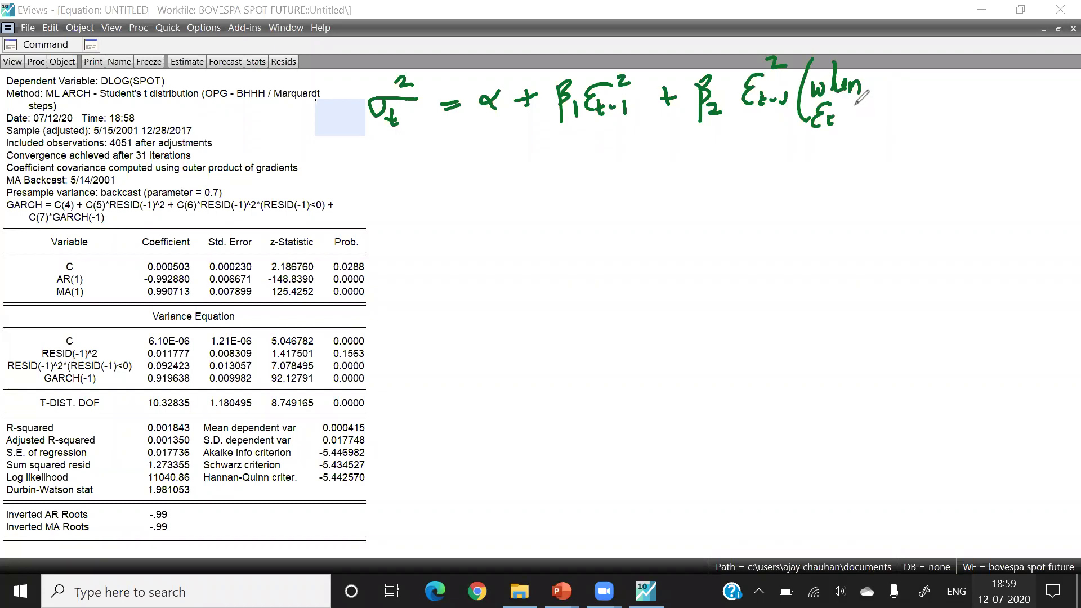
{"action": "left_click_drag", "start_coordinate": [861, 105], "coordinate": [862, 125]}
{"action": "left_click_drag", "start_coordinate": [872, 53], "coordinate": [887, 125]}
{"action": "left_click_drag", "start_coordinate": [875, 111], "coordinate": [871, 113]}
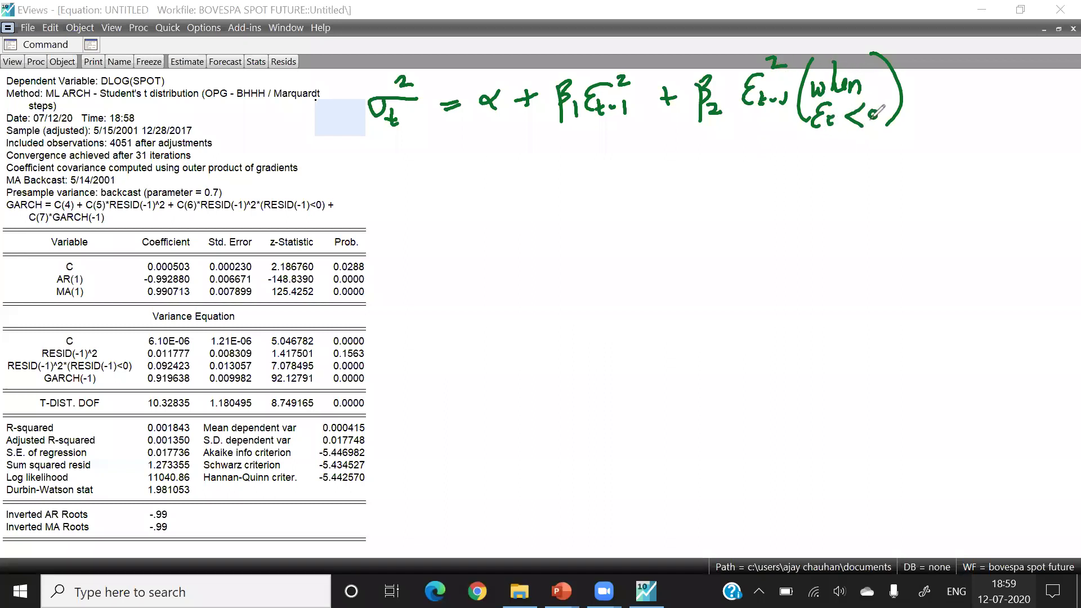
- Complete the green equation with the lagged variance term "+ β₃σ²ₜ₋₁"
{"action": "mouse_move", "coordinate": [934, 79]}
{"action": "left_mouse_down"}
{"action": "mouse_move", "coordinate": [932, 102]}
{"action": "mouse_move", "coordinate": [945, 88]}
{"action": "left_mouse_up"}
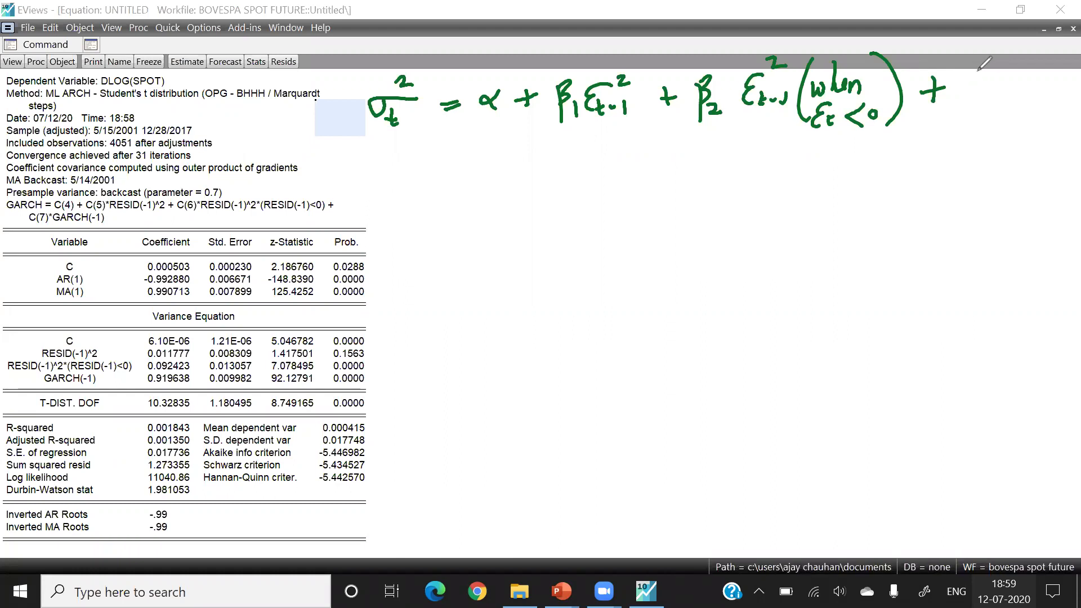
{"action": "mouse_move", "coordinate": [966, 72]}
{"action": "left_mouse_down"}
{"action": "mouse_move", "coordinate": [967, 113]}
{"action": "mouse_move", "coordinate": [979, 82]}
{"action": "mouse_move", "coordinate": [969, 95]}
{"action": "left_mouse_up"}
{"action": "left_click_drag", "start_coordinate": [977, 100], "coordinate": [978, 110]}
{"action": "mouse_move", "coordinate": [994, 73]}
{"action": "left_mouse_down"}
{"action": "mouse_move", "coordinate": [1047, 71]}
{"action": "mouse_move", "coordinate": [1006, 82]}
{"action": "left_mouse_up"}
{"action": "mouse_move", "coordinate": [1017, 85]}
{"action": "left_mouse_down"}
{"action": "mouse_move", "coordinate": [1021, 99]}
{"action": "mouse_move", "coordinate": [1031, 90]}
{"action": "left_mouse_up"}
{"action": "left_click_drag", "start_coordinate": [1041, 78], "coordinate": [1040, 99]}
{"action": "left_click_drag", "start_coordinate": [1037, 59], "coordinate": [1053, 55]}
- Circle β₂ in the green equation and draw an arrow downward from it
{"action": "mouse_move", "coordinate": [728, 56]}
{"action": "left_mouse_down"}
{"action": "mouse_move", "coordinate": [685, 70]}
{"action": "mouse_move", "coordinate": [707, 142]}
{"action": "mouse_move", "coordinate": [726, 56]}
{"action": "left_mouse_up"}
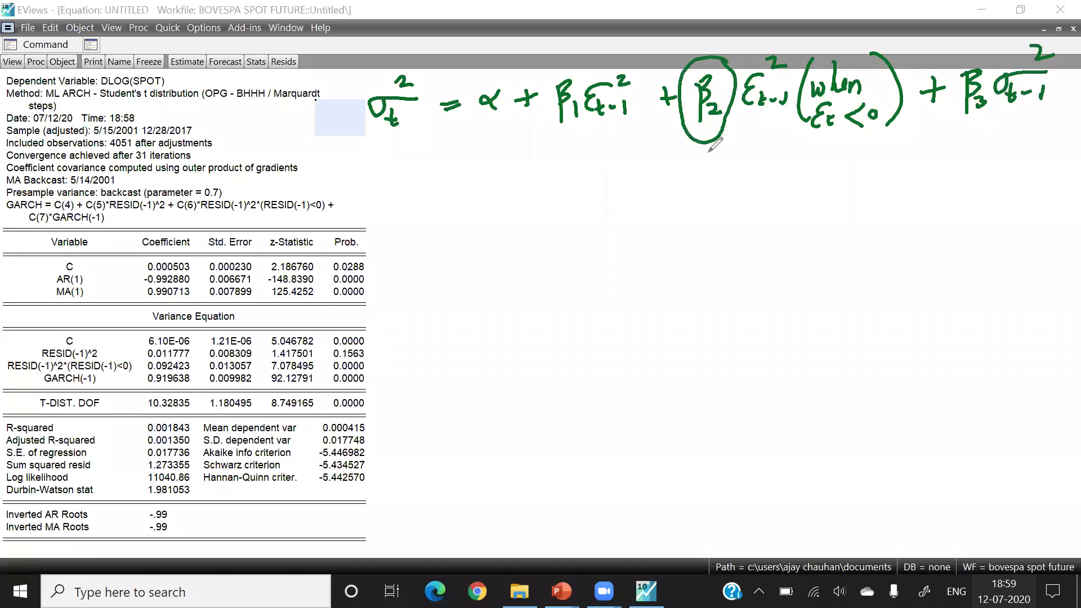
{"action": "left_click_drag", "start_coordinate": [704, 144], "coordinate": [704, 192]}
{"action": "left_click_drag", "start_coordinate": [693, 179], "coordinate": [708, 169]}
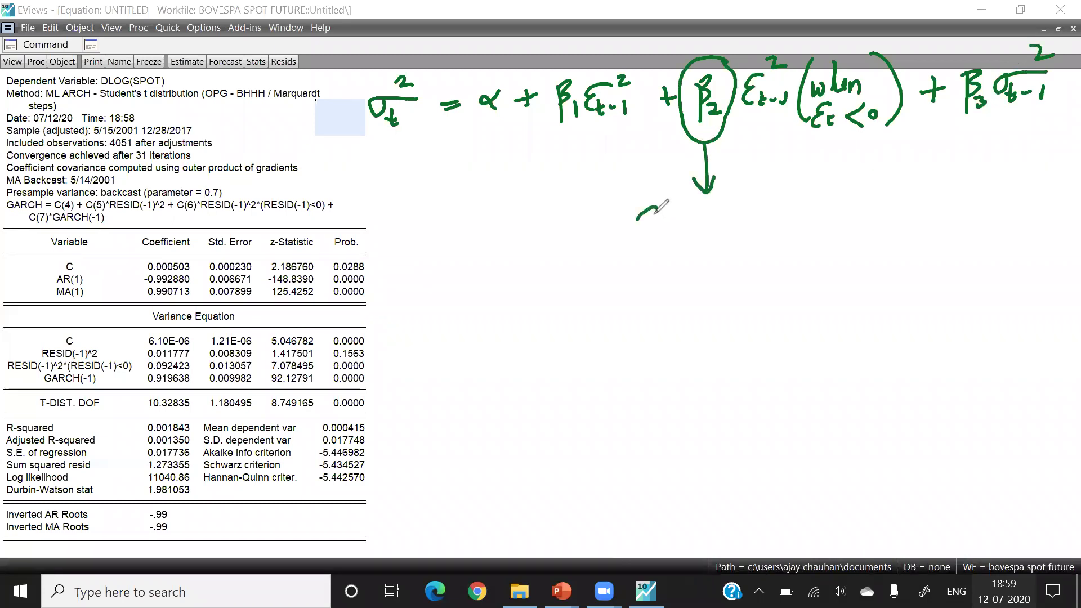
- Write the coefficient 0.092 under the β₂ arrow and its p-value (0.000) in parentheses beneath
{"action": "left_click_drag", "start_coordinate": [654, 212], "coordinate": [639, 235]}
{"action": "left_click_drag", "start_coordinate": [663, 223], "coordinate": [670, 220]}
{"action": "left_click_drag", "start_coordinate": [696, 211], "coordinate": [694, 212]}
{"action": "mouse_move", "coordinate": [722, 209]}
{"action": "left_mouse_down"}
{"action": "mouse_move", "coordinate": [716, 231]}
{"action": "mouse_move", "coordinate": [757, 202]}
{"action": "mouse_move", "coordinate": [762, 225]}
{"action": "left_mouse_up"}
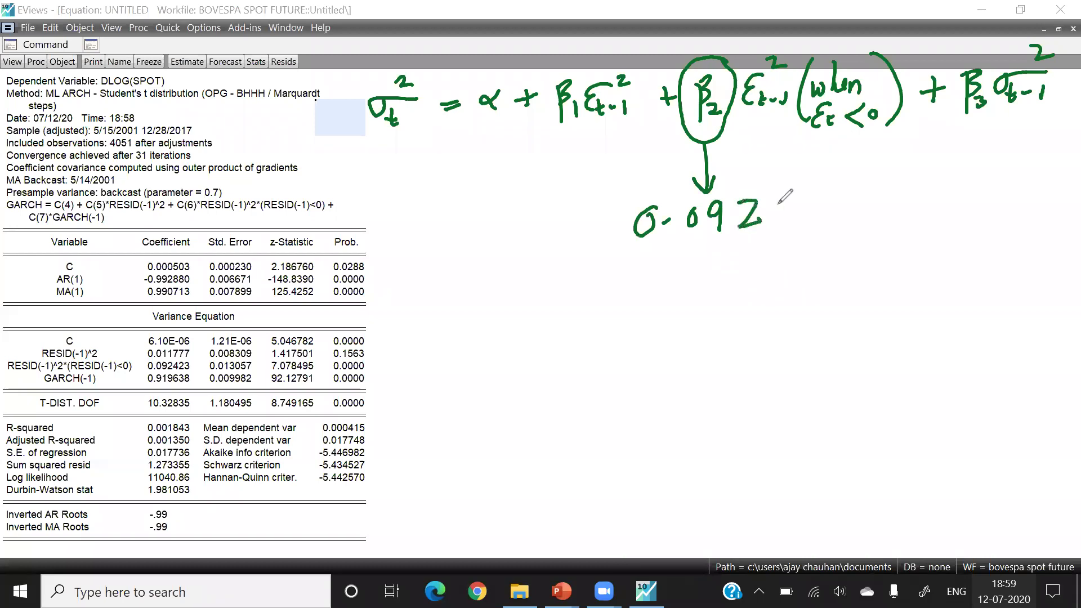
{"action": "mouse_move", "coordinate": [668, 247]}
{"action": "left_mouse_down"}
{"action": "mouse_move", "coordinate": [647, 296]}
{"action": "mouse_move", "coordinate": [674, 262]}
{"action": "mouse_move", "coordinate": [730, 254]}
{"action": "left_mouse_up"}
{"action": "left_click", "coordinate": [694, 266]}
{"action": "left_click_drag", "start_coordinate": [751, 252], "coordinate": [751, 252]}
{"action": "left_click_drag", "start_coordinate": [774, 237], "coordinate": [775, 281]}
- Handwrite the underlined heading "Conclusion :-" below the coefficient notes
{"action": "left_click_drag", "start_coordinate": [404, 309], "coordinate": [388, 363]}
{"action": "mouse_move", "coordinate": [397, 338]}
{"action": "left_mouse_down"}
{"action": "mouse_move", "coordinate": [394, 360]}
{"action": "mouse_move", "coordinate": [438, 360]}
{"action": "left_mouse_up"}
{"action": "mouse_move", "coordinate": [439, 311]}
{"action": "left_mouse_down"}
{"action": "mouse_move", "coordinate": [440, 336]}
{"action": "mouse_move", "coordinate": [467, 357]}
{"action": "mouse_move", "coordinate": [505, 347]}
{"action": "mouse_move", "coordinate": [517, 364]}
{"action": "left_mouse_up"}
{"action": "left_click_drag", "start_coordinate": [378, 380], "coordinate": [505, 378]}
{"action": "left_click", "coordinate": [545, 337]}
{"action": "left_click", "coordinate": [538, 339]}
{"action": "left_click", "coordinate": [537, 351]}
{"action": "left_click", "coordinate": [546, 345]}
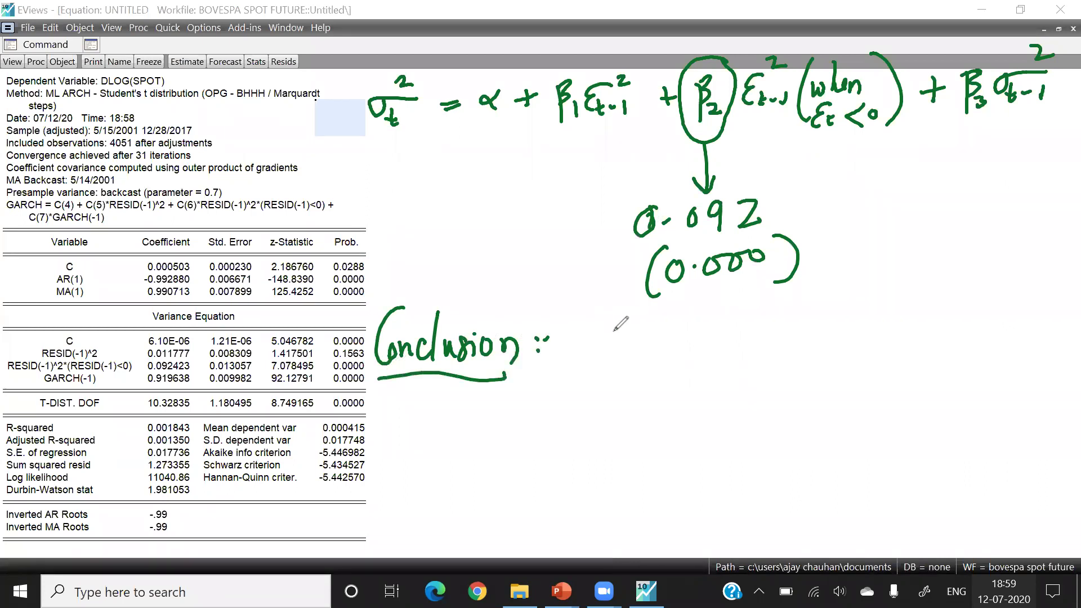
- Begin the conclusion sentence beside the heading with "The impact of -ve"
{"action": "mouse_move", "coordinate": [595, 318]}
{"action": "left_mouse_down"}
{"action": "mouse_move", "coordinate": [594, 348]}
{"action": "mouse_move", "coordinate": [607, 343]}
{"action": "left_mouse_up"}
{"action": "mouse_move", "coordinate": [570, 325]}
{"action": "left_mouse_down"}
{"action": "mouse_move", "coordinate": [598, 316]}
{"action": "mouse_move", "coordinate": [626, 348]}
{"action": "left_mouse_up"}
{"action": "mouse_move", "coordinate": [632, 338]}
{"action": "left_mouse_down"}
{"action": "mouse_move", "coordinate": [670, 348]}
{"action": "mouse_move", "coordinate": [700, 337]}
{"action": "mouse_move", "coordinate": [714, 353]}
{"action": "mouse_move", "coordinate": [726, 337]}
{"action": "mouse_move", "coordinate": [748, 339]}
{"action": "mouse_move", "coordinate": [772, 299]}
{"action": "left_mouse_up"}
{"action": "mouse_move", "coordinate": [838, 315]}
{"action": "left_mouse_down"}
{"action": "mouse_move", "coordinate": [825, 329]}
{"action": "mouse_move", "coordinate": [871, 277]}
{"action": "left_mouse_up"}
{"action": "mouse_move", "coordinate": [894, 316]}
{"action": "left_mouse_down"}
{"action": "mouse_move", "coordinate": [934, 316]}
{"action": "mouse_move", "coordinate": [957, 290]}
{"action": "left_mouse_up"}
{"action": "left_click_drag", "start_coordinate": [954, 304], "coordinate": [969, 314]}
- Continue the conclusion on the line below with "shock on volatility"
{"action": "mouse_move", "coordinate": [394, 399]}
{"action": "left_mouse_down"}
{"action": "mouse_move", "coordinate": [378, 423]}
{"action": "mouse_move", "coordinate": [420, 423]}
{"action": "left_mouse_up"}
{"action": "left_click_drag", "start_coordinate": [435, 404], "coordinate": [453, 421]}
{"action": "mouse_move", "coordinate": [468, 382]}
{"action": "left_mouse_down"}
{"action": "mouse_move", "coordinate": [467, 421]}
{"action": "mouse_move", "coordinate": [520, 412]}
{"action": "left_mouse_up"}
{"action": "left_click", "coordinate": [519, 395]}
{"action": "mouse_move", "coordinate": [536, 394]}
{"action": "left_mouse_down"}
{"action": "mouse_move", "coordinate": [523, 412]}
{"action": "mouse_move", "coordinate": [554, 408]}
{"action": "left_mouse_up"}
{"action": "left_click_drag", "start_coordinate": [599, 376], "coordinate": [630, 386]}
{"action": "left_click_drag", "start_coordinate": [647, 361], "coordinate": [644, 397]}
{"action": "left_click_drag", "start_coordinate": [668, 379], "coordinate": [673, 395]}
{"action": "mouse_move", "coordinate": [683, 359]}
{"action": "left_mouse_down"}
{"action": "mouse_move", "coordinate": [685, 388]}
{"action": "mouse_move", "coordinate": [710, 389]}
{"action": "left_mouse_up"}
{"action": "mouse_move", "coordinate": [720, 344]}
{"action": "left_mouse_down"}
{"action": "mouse_move", "coordinate": [723, 389]}
{"action": "mouse_move", "coordinate": [739, 389]}
{"action": "mouse_move", "coordinate": [731, 453]}
{"action": "left_mouse_up"}
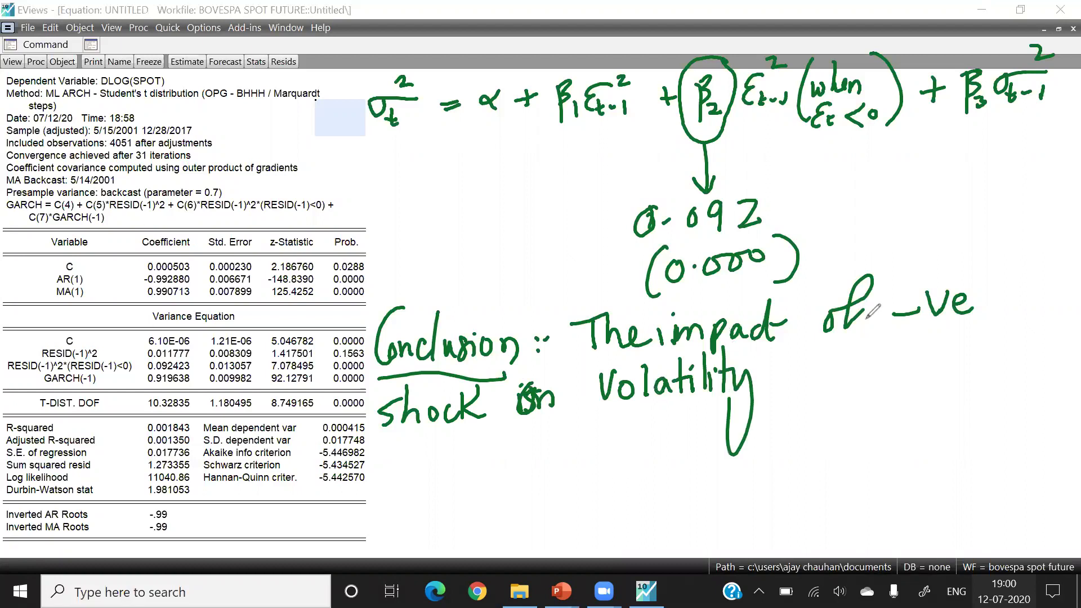
- Add "is sig. higher" after "volatility" in the conclusion
{"action": "mouse_move", "coordinate": [802, 363]}
{"action": "left_mouse_down"}
{"action": "mouse_move", "coordinate": [799, 382]}
{"action": "mouse_move", "coordinate": [811, 383]}
{"action": "left_mouse_up"}
{"action": "left_click", "coordinate": [799, 353]}
{"action": "mouse_move", "coordinate": [885, 347]}
{"action": "left_mouse_down"}
{"action": "mouse_move", "coordinate": [867, 370]}
{"action": "mouse_move", "coordinate": [890, 369]}
{"action": "left_mouse_up"}
{"action": "left_click_drag", "start_coordinate": [923, 347], "coordinate": [907, 402]}
{"action": "left_click", "coordinate": [926, 351]}
{"action": "left_click_drag", "start_coordinate": [969, 302], "coordinate": [984, 355]}
{"action": "mouse_move", "coordinate": [990, 338]}
{"action": "left_mouse_down"}
{"action": "mouse_move", "coordinate": [990, 356]}
{"action": "mouse_move", "coordinate": [1008, 349]}
{"action": "mouse_move", "coordinate": [993, 395]}
{"action": "left_mouse_up"}
{"action": "mouse_move", "coordinate": [1026, 298]}
{"action": "left_mouse_down"}
{"action": "mouse_move", "coordinate": [1034, 347]}
{"action": "mouse_move", "coordinate": [1060, 330]}
{"action": "left_mouse_up"}
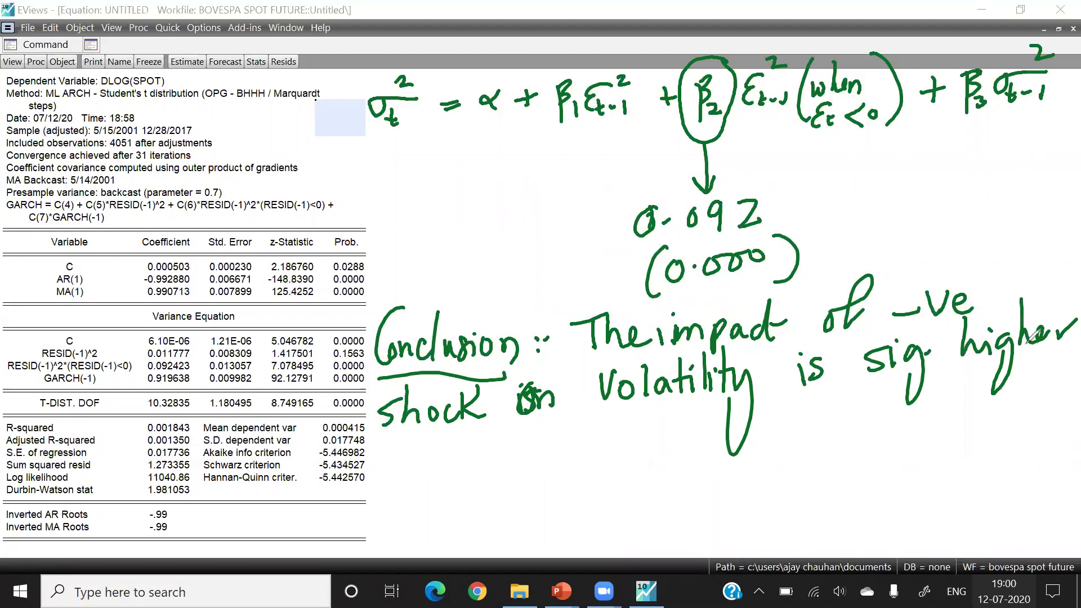
- Continue the conclusion on the third line with "than the impact of"
{"action": "left_click_drag", "start_coordinate": [403, 451], "coordinate": [400, 492]}
{"action": "mouse_move", "coordinate": [382, 481]}
{"action": "left_mouse_down"}
{"action": "mouse_move", "coordinate": [415, 470]}
{"action": "mouse_move", "coordinate": [474, 489]}
{"action": "left_mouse_up"}
{"action": "left_click_drag", "start_coordinate": [529, 427], "coordinate": [527, 475]}
{"action": "mouse_move", "coordinate": [507, 462]}
{"action": "left_mouse_down"}
{"action": "mouse_move", "coordinate": [534, 459]}
{"action": "mouse_move", "coordinate": [530, 443]}
{"action": "mouse_move", "coordinate": [570, 465]}
{"action": "left_mouse_up"}
{"action": "left_click", "coordinate": [617, 420]}
{"action": "mouse_move", "coordinate": [619, 431]}
{"action": "left_mouse_down"}
{"action": "mouse_move", "coordinate": [621, 450]}
{"action": "mouse_move", "coordinate": [659, 449]}
{"action": "left_mouse_up"}
{"action": "left_click_drag", "start_coordinate": [666, 434], "coordinate": [668, 479]}
{"action": "mouse_move", "coordinate": [664, 431]}
{"action": "left_mouse_down"}
{"action": "mouse_move", "coordinate": [682, 446]}
{"action": "mouse_move", "coordinate": [711, 442]}
{"action": "left_mouse_up"}
{"action": "left_click_drag", "start_coordinate": [726, 401], "coordinate": [729, 440]}
{"action": "mouse_move", "coordinate": [716, 421]}
{"action": "left_mouse_down"}
{"action": "mouse_move", "coordinate": [738, 418]}
{"action": "mouse_move", "coordinate": [772, 442]}
{"action": "left_mouse_up"}
{"action": "left_click_drag", "start_coordinate": [804, 401], "coordinate": [789, 442]}
- Add "+ve shock" to the end of the conclusion's third line
{"action": "left_click_drag", "start_coordinate": [839, 426], "coordinate": [858, 423]}
{"action": "mouse_move", "coordinate": [863, 410]}
{"action": "left_mouse_down"}
{"action": "mouse_move", "coordinate": [872, 436]}
{"action": "mouse_move", "coordinate": [889, 411]}
{"action": "mouse_move", "coordinate": [846, 438]}
{"action": "mouse_move", "coordinate": [910, 432]}
{"action": "left_mouse_up"}
{"action": "mouse_move", "coordinate": [956, 388]}
{"action": "left_mouse_down"}
{"action": "mouse_move", "coordinate": [938, 419]}
{"action": "mouse_move", "coordinate": [990, 418]}
{"action": "left_mouse_up"}
{"action": "left_click_drag", "start_coordinate": [1005, 402], "coordinate": [1028, 410]}
{"action": "left_click_drag", "start_coordinate": [1028, 410], "coordinate": [1050, 404]}
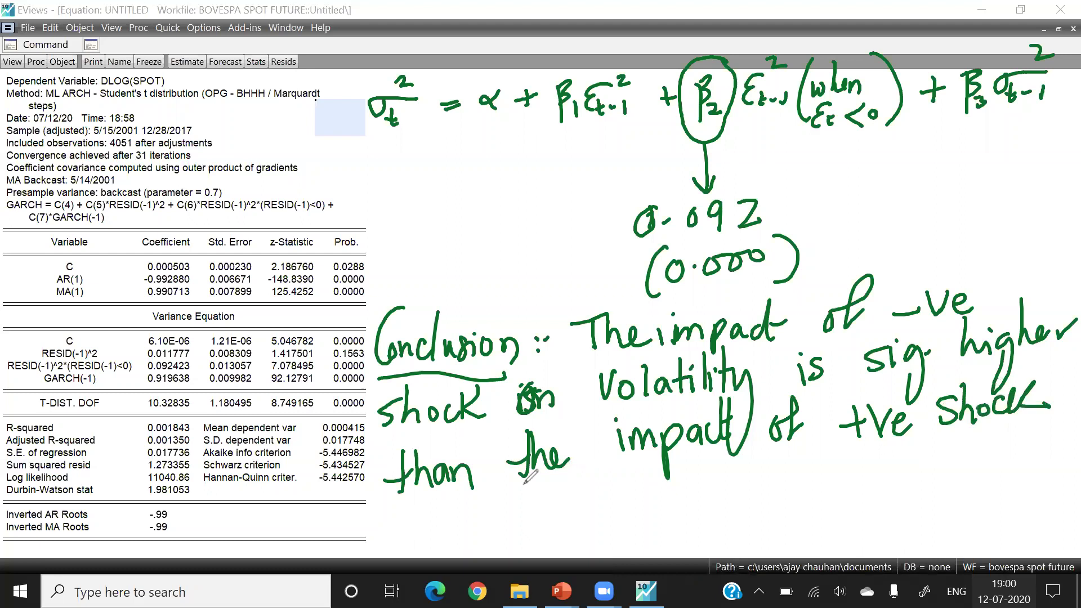
- Finish the conclusion sentence with "on the Vol." on the last line
{"action": "left_click_drag", "start_coordinate": [495, 494], "coordinate": [528, 509]}
{"action": "left_click_drag", "start_coordinate": [600, 472], "coordinate": [598, 511]}
{"action": "left_click_drag", "start_coordinate": [582, 504], "coordinate": [652, 503]}
{"action": "mouse_move", "coordinate": [701, 462]}
{"action": "left_mouse_down"}
{"action": "mouse_move", "coordinate": [726, 450]}
{"action": "mouse_move", "coordinate": [736, 473]}
{"action": "left_mouse_up"}
{"action": "mouse_move", "coordinate": [754, 450]}
{"action": "left_mouse_down"}
{"action": "mouse_move", "coordinate": [753, 485]}
{"action": "mouse_move", "coordinate": [763, 474]}
{"action": "left_mouse_up"}
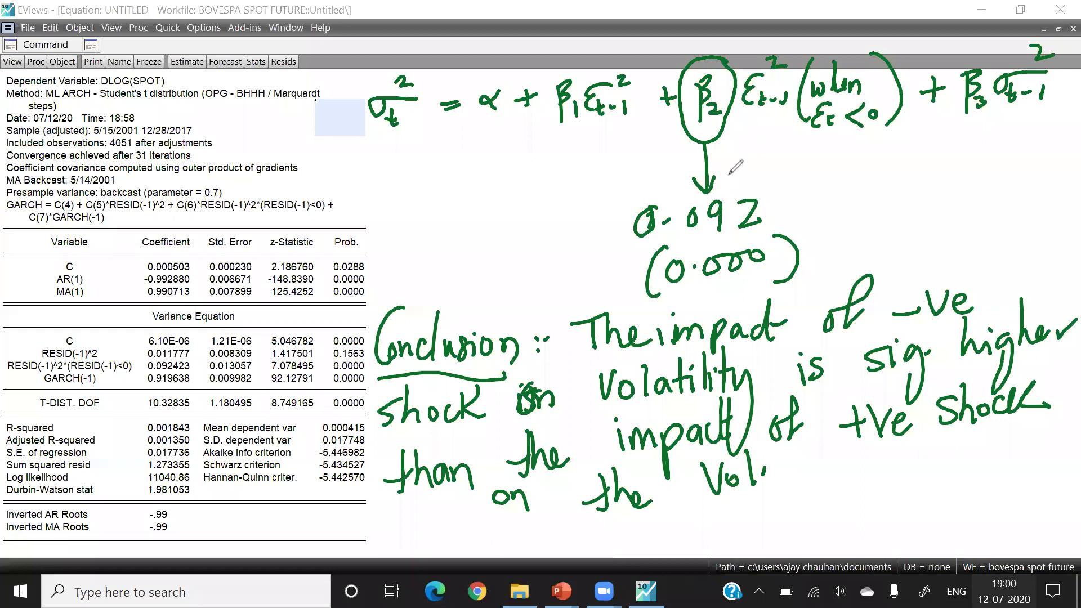
- Box the 0.092 coefficient, mark "+" and "sig." beside the two values, and circle the word "Conclusion"
{"action": "mouse_move", "coordinate": [703, 185]}
{"action": "left_mouse_down"}
{"action": "mouse_move", "coordinate": [654, 192]}
{"action": "mouse_move", "coordinate": [756, 244]}
{"action": "mouse_move", "coordinate": [791, 179]}
{"action": "mouse_move", "coordinate": [695, 179]}
{"action": "left_mouse_up"}
{"action": "mouse_move", "coordinate": [564, 222]}
{"action": "left_mouse_down"}
{"action": "mouse_move", "coordinate": [562, 252]}
{"action": "mouse_move", "coordinate": [596, 224]}
{"action": "left_mouse_up"}
{"action": "mouse_move", "coordinate": [563, 269]}
{"action": "left_mouse_down"}
{"action": "mouse_move", "coordinate": [541, 284]}
{"action": "mouse_move", "coordinate": [578, 277]}
{"action": "mouse_move", "coordinate": [575, 288]}
{"action": "mouse_move", "coordinate": [591, 282]}
{"action": "mouse_move", "coordinate": [587, 298]}
{"action": "left_mouse_up"}
{"action": "mouse_move", "coordinate": [403, 366]}
{"action": "left_mouse_down"}
{"action": "mouse_move", "coordinate": [345, 329]}
{"action": "mouse_move", "coordinate": [501, 265]}
{"action": "mouse_move", "coordinate": [507, 380]}
{"action": "left_mouse_up"}
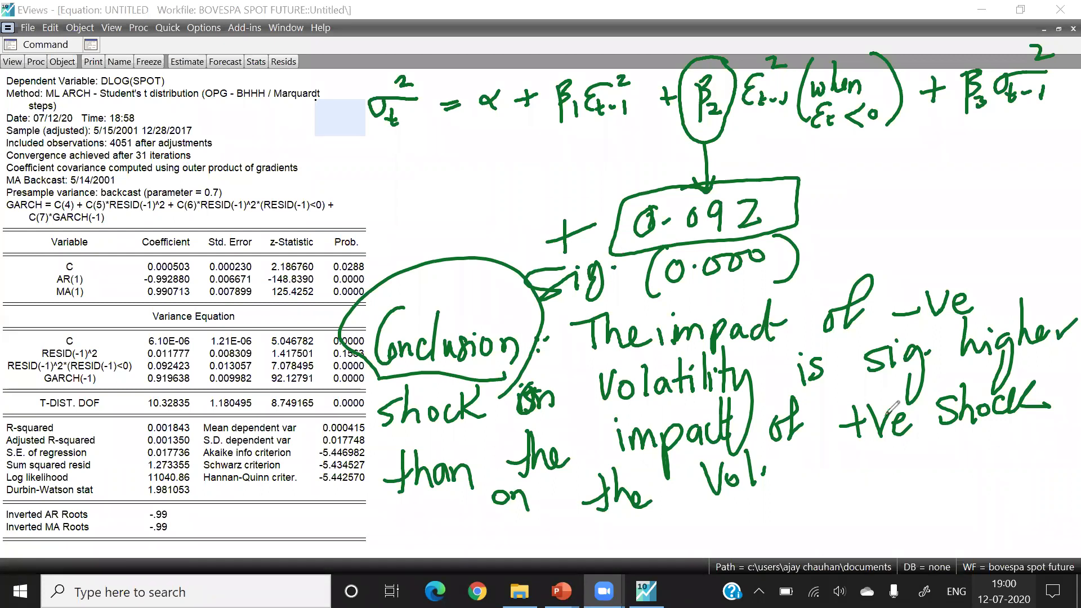
- Extend "Vol" with a trailing stroke and exit the screen annotation, clearing the green ink
{"action": "left_click_drag", "start_coordinate": [763, 472], "coordinate": [814, 476]}
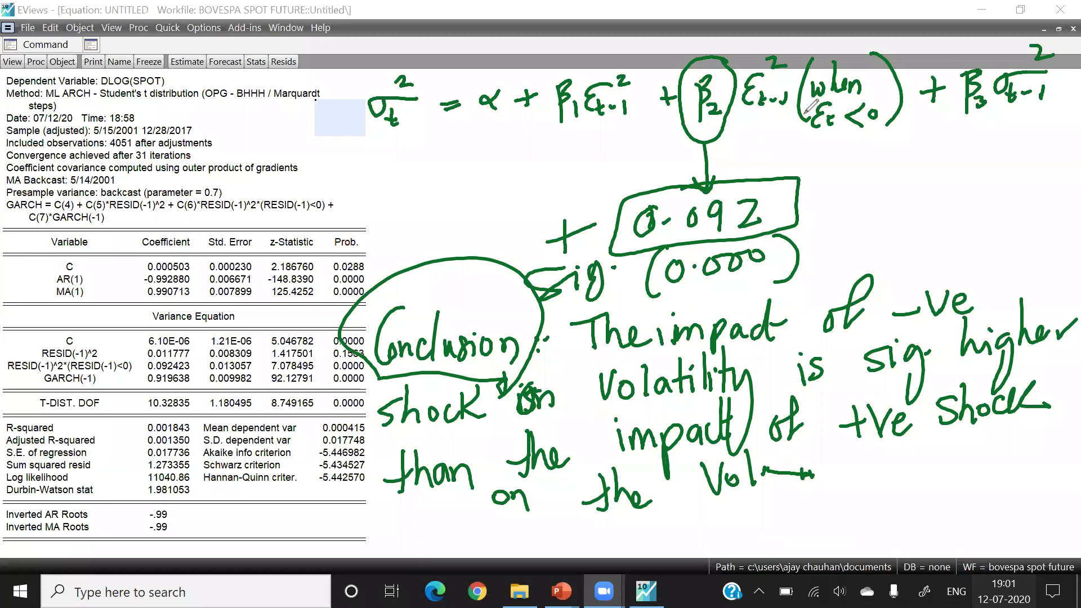
{"action": "key", "text": "Escape"}
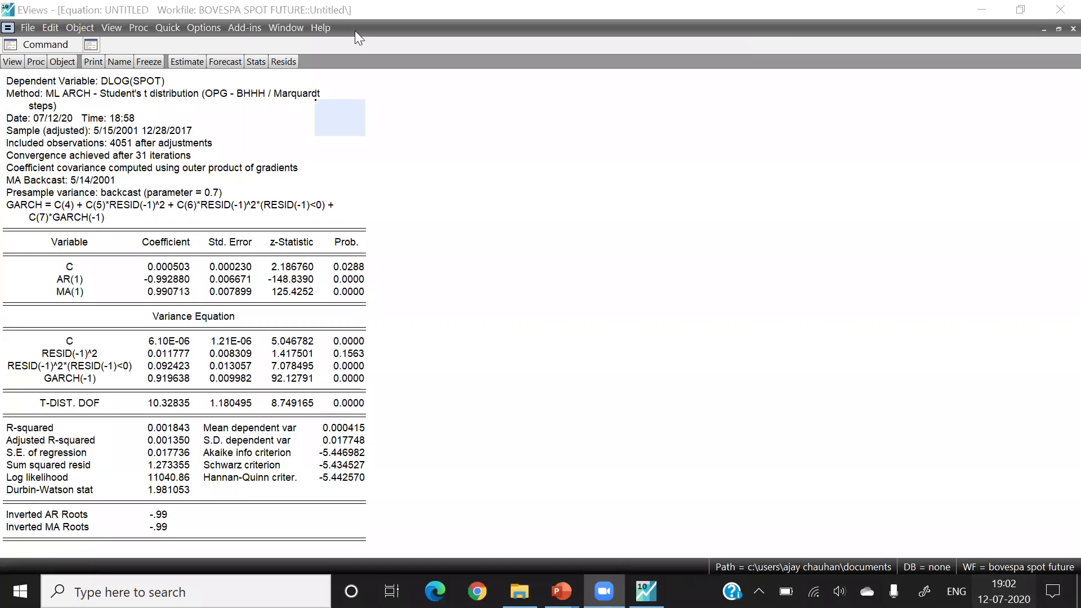
- Re-estimate the dlog(spot) equation as an EGARCH model with ARCH 1, GARCH 1 and asymmetric order 0
{"action": "left_click", "coordinate": [185, 62]}
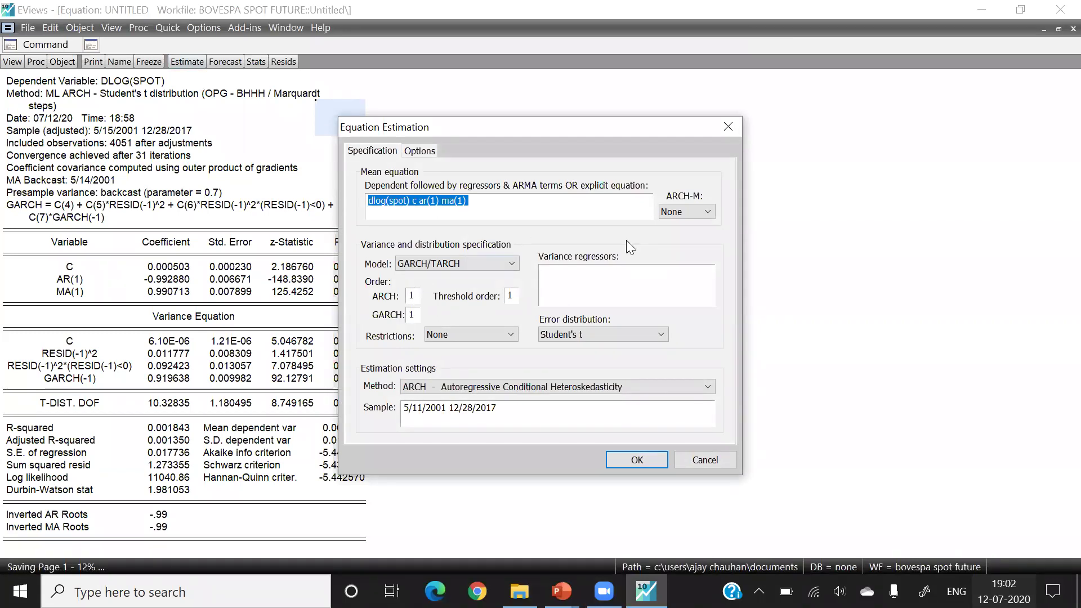
{"action": "left_click", "coordinate": [512, 264]}
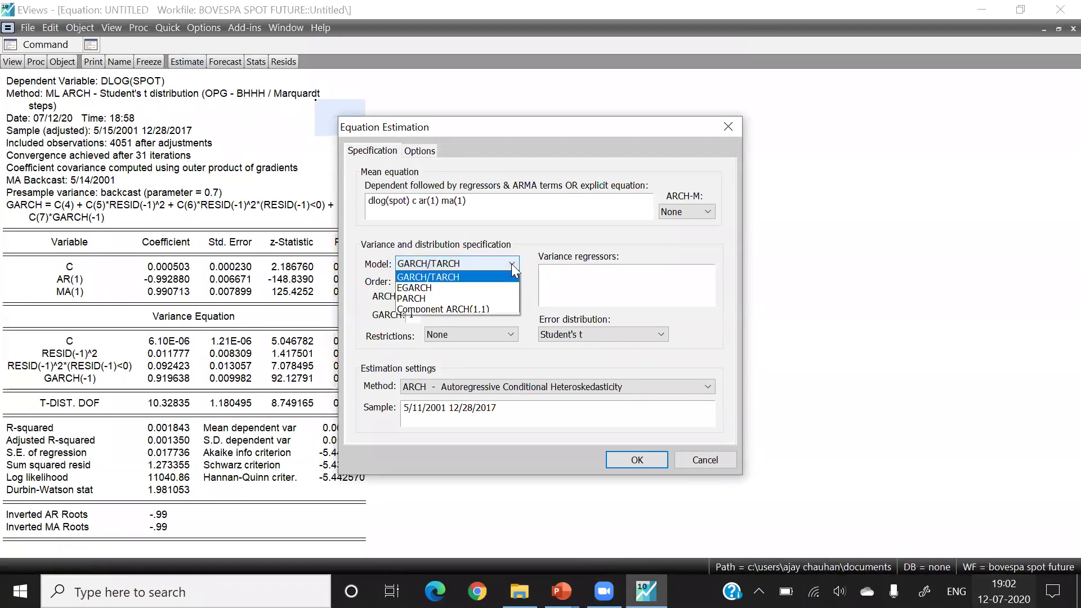
{"action": "left_click", "coordinate": [422, 287]}
{"action": "type", "text": "0"}
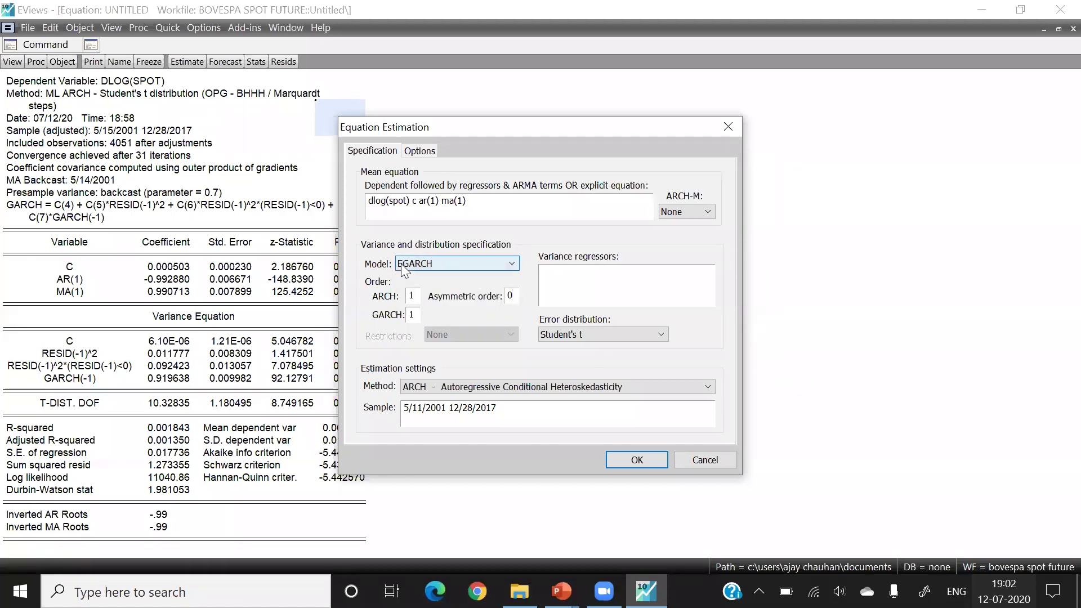
{"action": "left_click", "coordinate": [490, 264]}
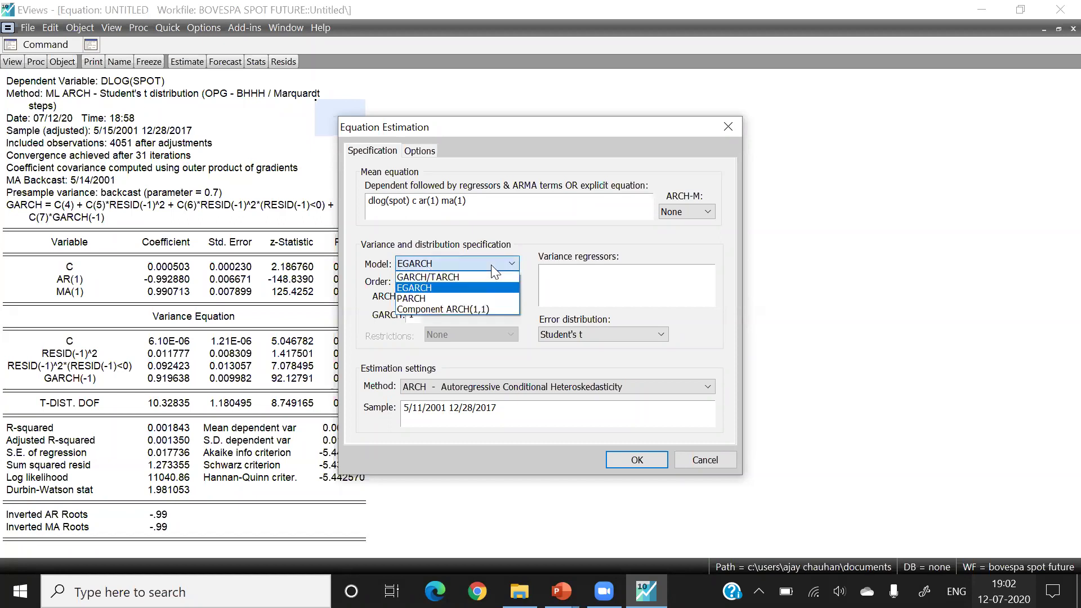
{"action": "left_click", "coordinate": [416, 287]}
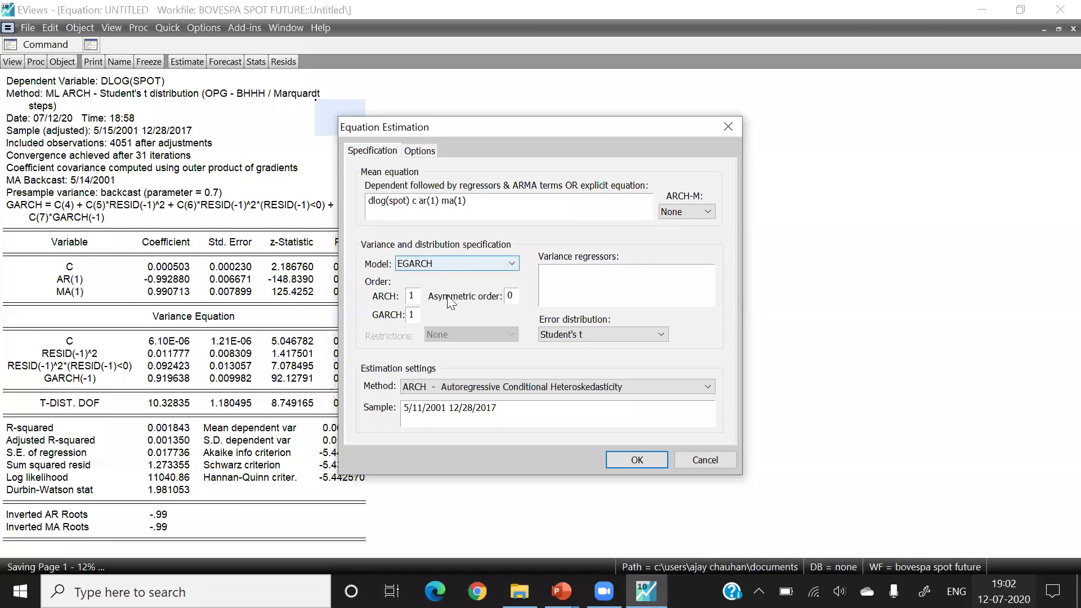
{"action": "left_click", "coordinate": [636, 460]}
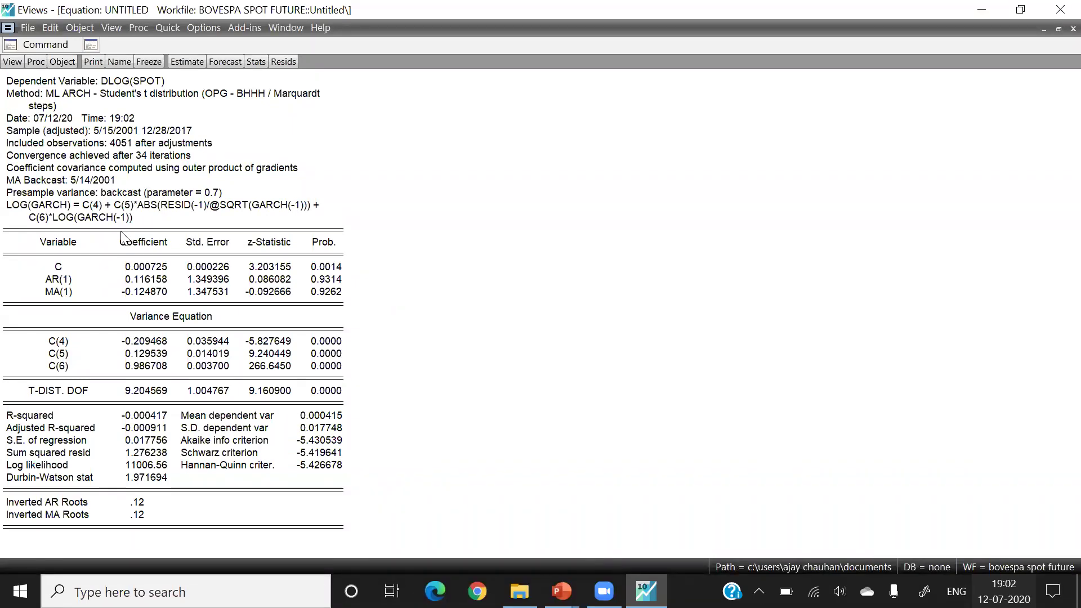
- Highlight and copy the two-line LOG(GARCH) variance equation in the estimation output
{"action": "left_click", "coordinate": [7, 207]}
{"action": "left_click_drag", "start_coordinate": [7, 207], "coordinate": [136, 217]}
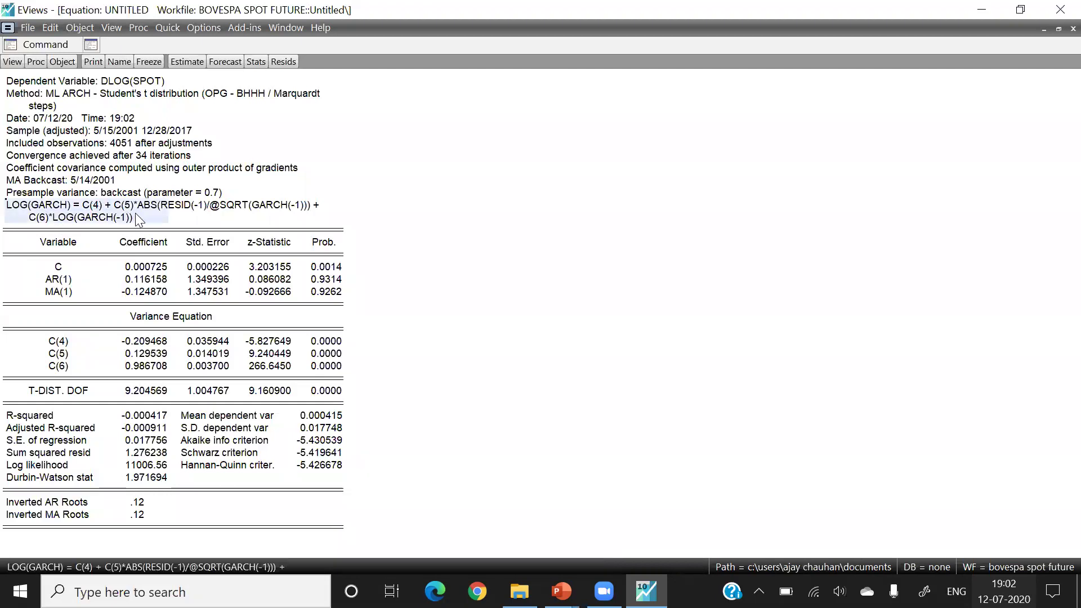
{"action": "key", "text": "ctrl+c"}
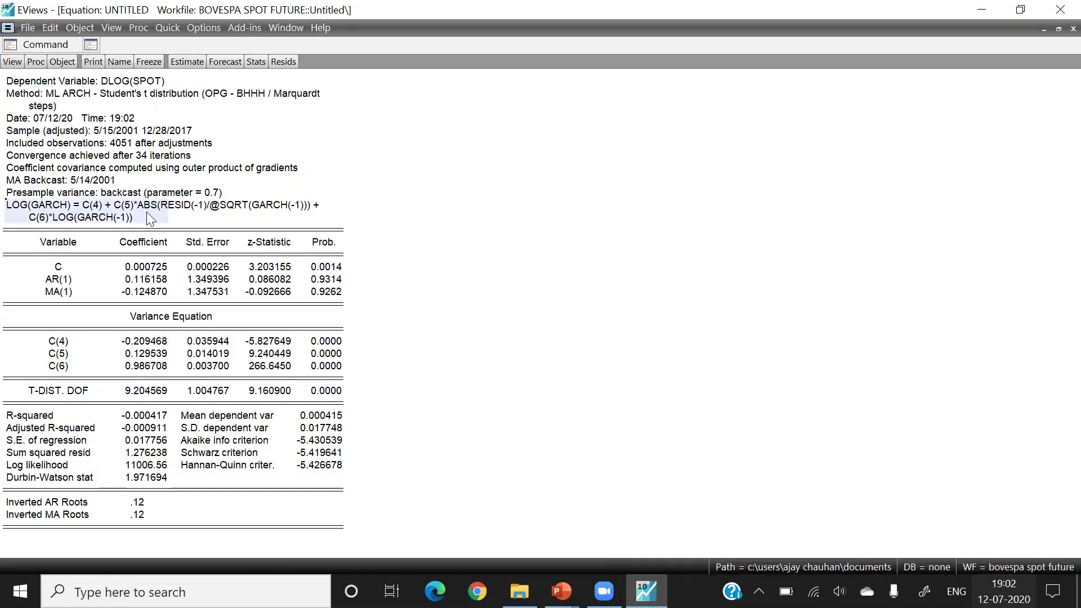
- Re-estimate the EGARCH equation with an asymmetric order of 1
{"action": "left_click", "coordinate": [193, 61]}
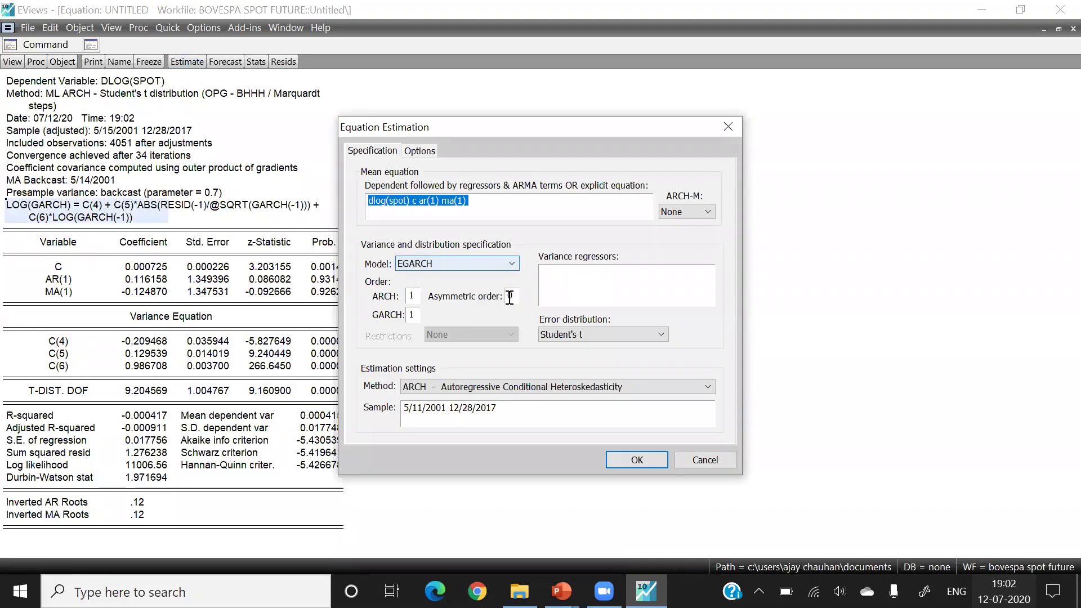
{"action": "left_click", "coordinate": [508, 295]}
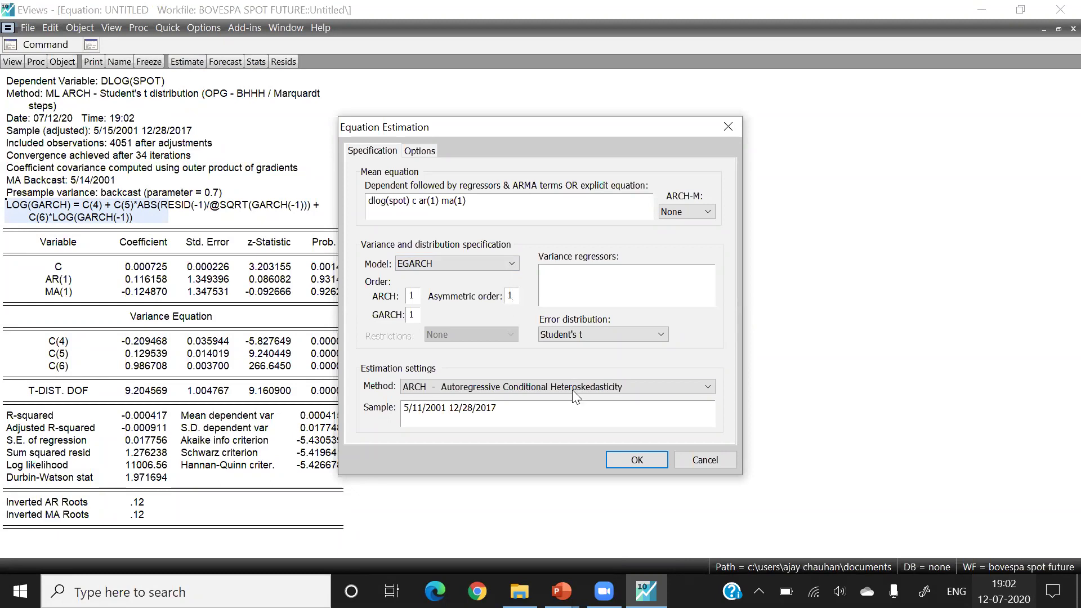
{"action": "left_click", "coordinate": [632, 459]}
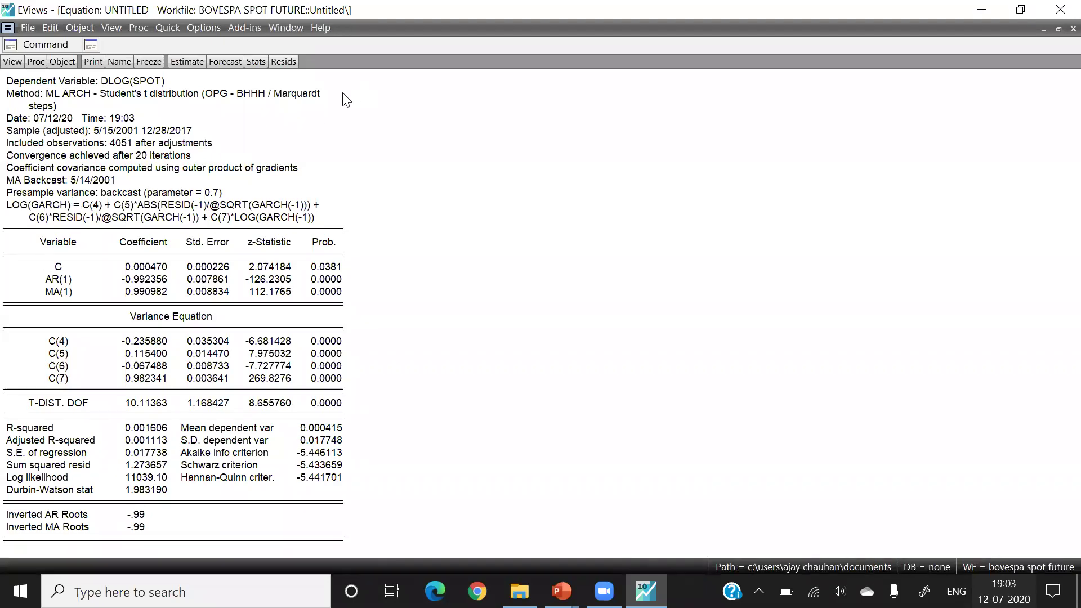
{"action": "double_click", "coordinate": [236, 105]}
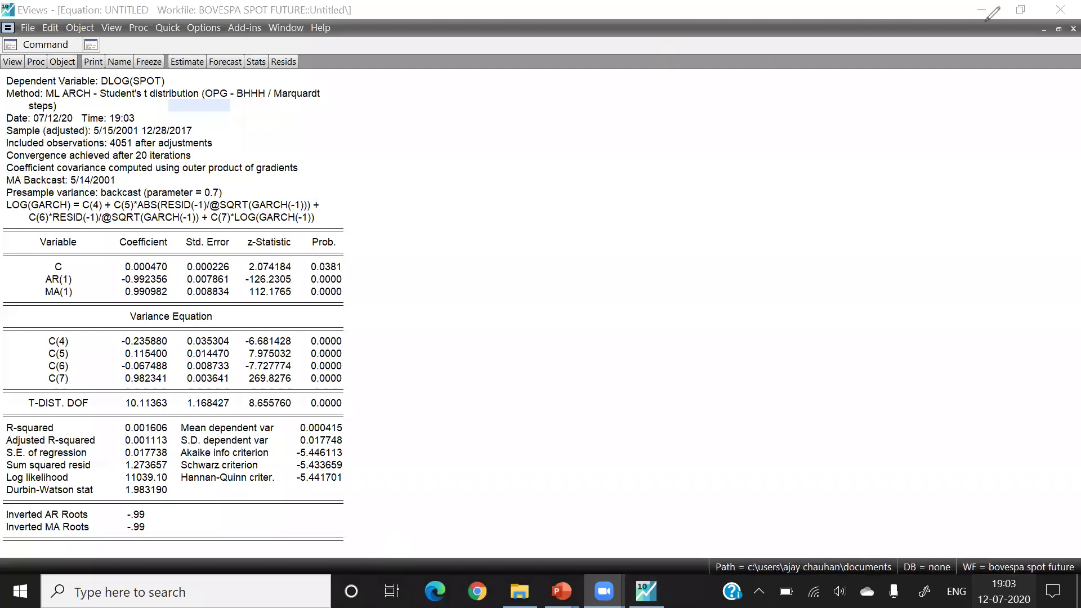
- Handwrite the start of the EGARCH variance equation, "log σt² = α + β1", in green ink beside the output header
{"action": "left_click_drag", "start_coordinate": [217, 105], "coordinate": [220, 137]}
{"action": "mouse_move", "coordinate": [230, 133]}
{"action": "left_mouse_down"}
{"action": "mouse_move", "coordinate": [238, 112]}
{"action": "mouse_move", "coordinate": [246, 162]}
{"action": "left_mouse_up"}
{"action": "left_click_drag", "start_coordinate": [277, 115], "coordinate": [295, 114]}
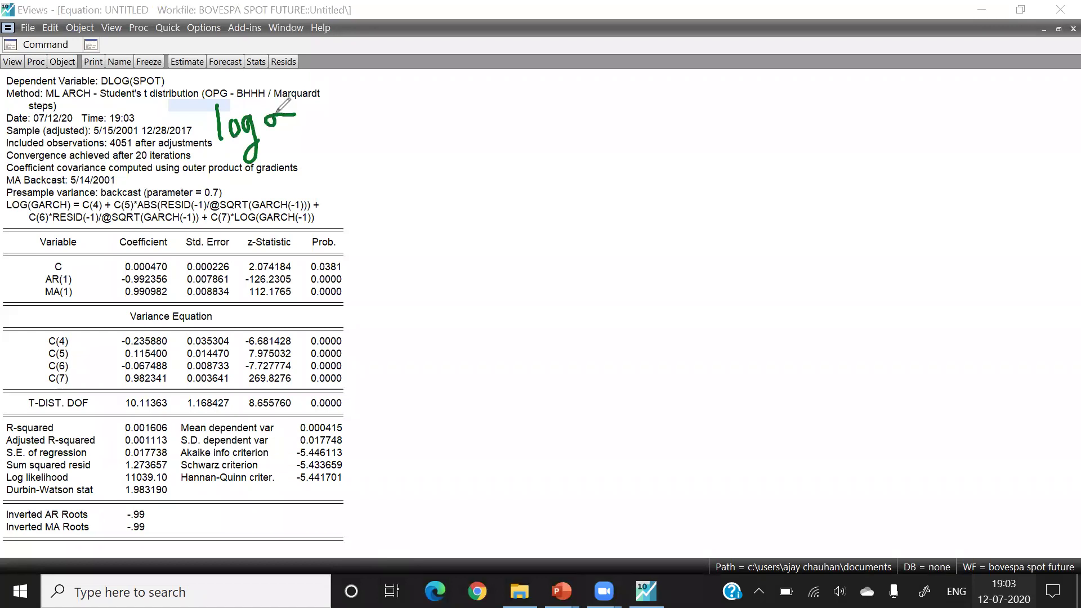
{"action": "mouse_move", "coordinate": [280, 118]}
{"action": "left_mouse_down"}
{"action": "mouse_move", "coordinate": [294, 116]}
{"action": "mouse_move", "coordinate": [288, 134]}
{"action": "left_mouse_up"}
{"action": "left_click_drag", "start_coordinate": [280, 93], "coordinate": [336, 115]}
{"action": "left_click_drag", "start_coordinate": [317, 126], "coordinate": [338, 123]}
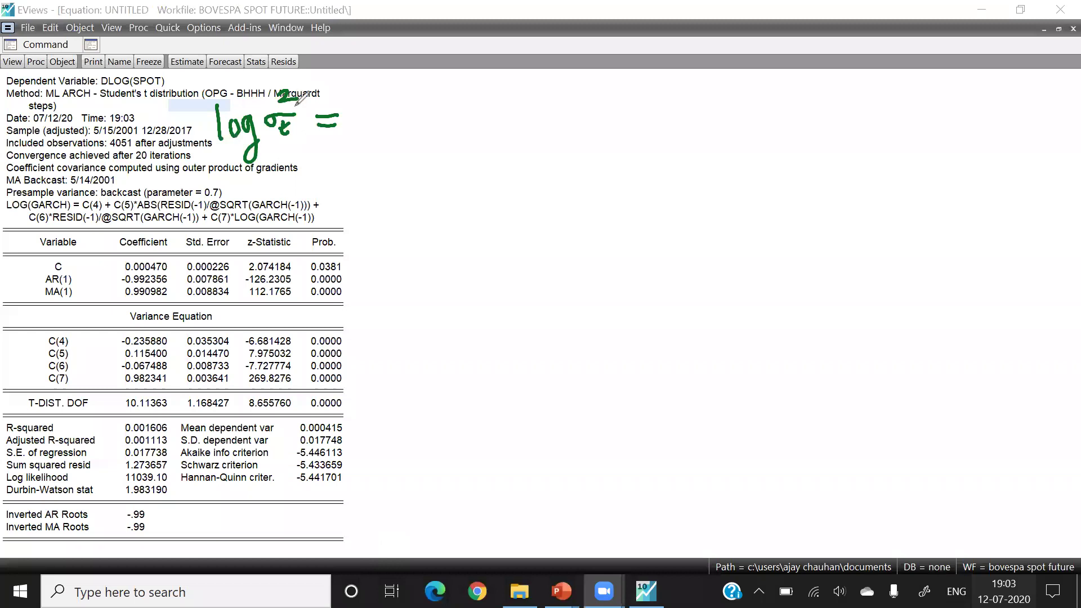
{"action": "mouse_move", "coordinate": [372, 90]}
{"action": "left_mouse_down"}
{"action": "mouse_move", "coordinate": [361, 124]}
{"action": "mouse_move", "coordinate": [404, 110]}
{"action": "left_mouse_up"}
{"action": "mouse_move", "coordinate": [395, 101]}
{"action": "left_mouse_down"}
{"action": "mouse_move", "coordinate": [394, 118]}
{"action": "mouse_move", "coordinate": [431, 125]}
{"action": "mouse_move", "coordinate": [431, 89]}
{"action": "mouse_move", "coordinate": [431, 122]}
{"action": "left_mouse_up"}
{"action": "left_click_drag", "start_coordinate": [443, 108], "coordinate": [443, 120]}
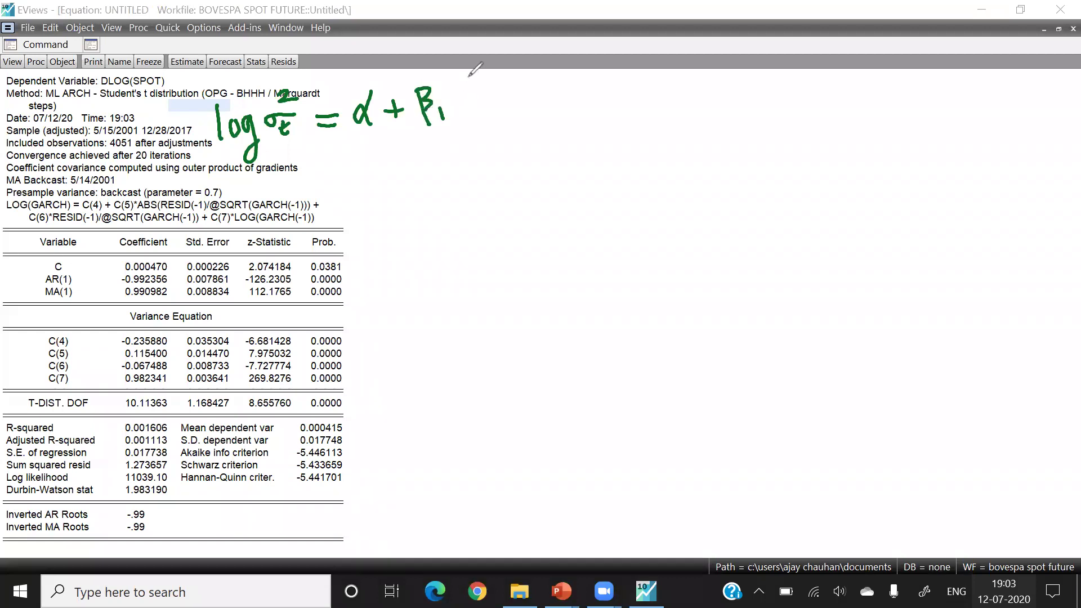
- Write the fraction |ε²t-1| over √σ²t-1 after β1 in the handwritten equation
{"action": "mouse_move", "coordinate": [465, 72]}
{"action": "left_mouse_down"}
{"action": "mouse_move", "coordinate": [489, 70]}
{"action": "mouse_move", "coordinate": [508, 84]}
{"action": "left_mouse_up"}
{"action": "left_click_drag", "start_coordinate": [517, 80], "coordinate": [547, 90]}
{"action": "left_click_drag", "start_coordinate": [460, 103], "coordinate": [577, 96]}
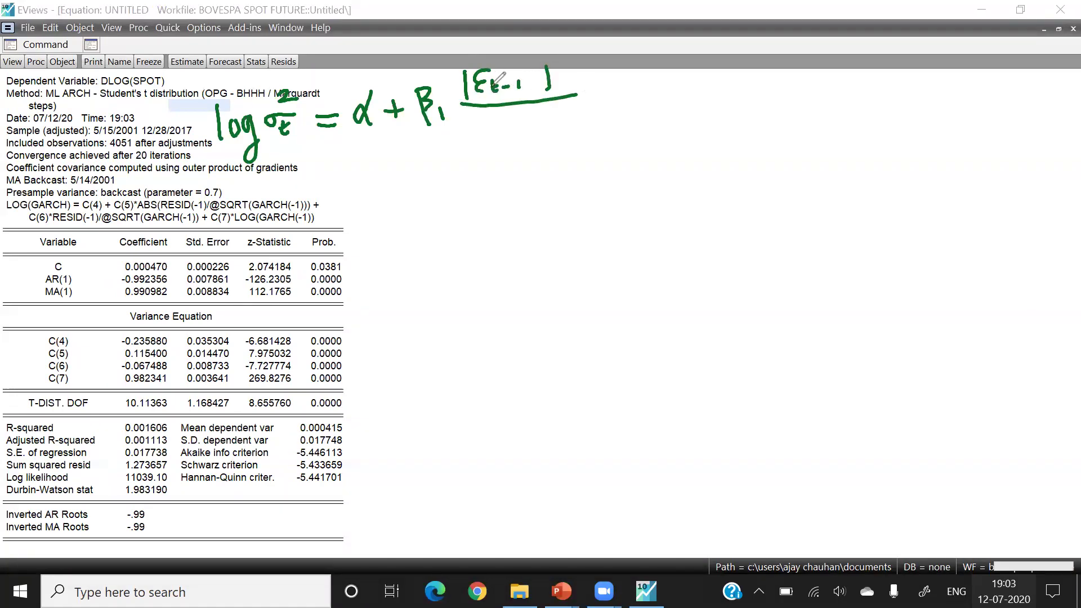
{"action": "left_click_drag", "start_coordinate": [448, 106], "coordinate": [463, 103]}
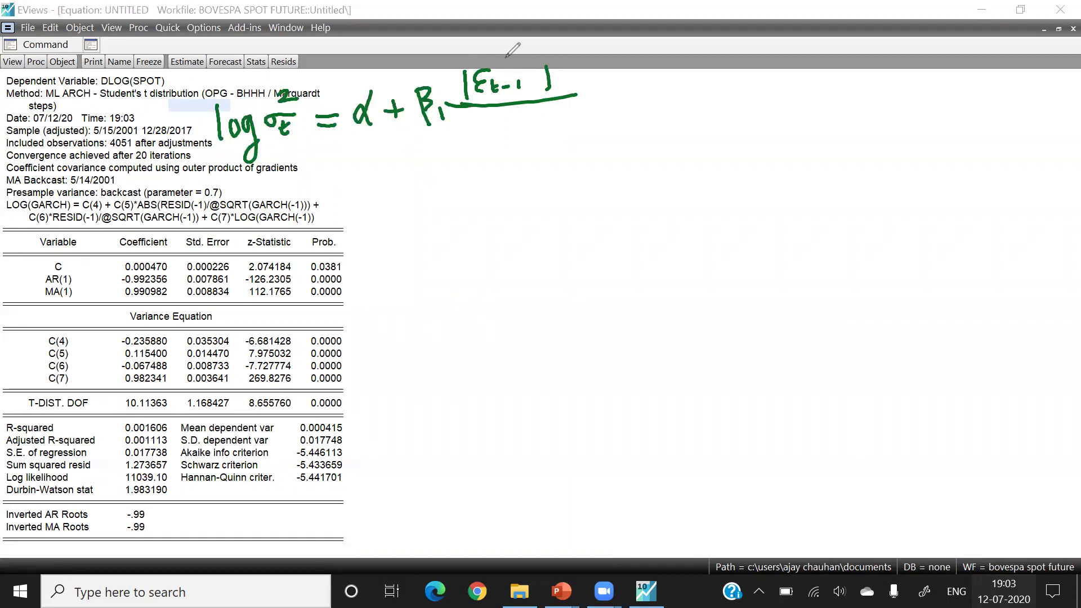
{"action": "mouse_move", "coordinate": [448, 140]}
{"action": "left_mouse_down"}
{"action": "mouse_move", "coordinate": [470, 116]}
{"action": "mouse_move", "coordinate": [565, 101]}
{"action": "left_mouse_up"}
{"action": "mouse_move", "coordinate": [477, 138]}
{"action": "left_mouse_down"}
{"action": "mouse_move", "coordinate": [507, 125]}
{"action": "mouse_move", "coordinate": [492, 151]}
{"action": "mouse_move", "coordinate": [500, 135]}
{"action": "mouse_move", "coordinate": [514, 148]}
{"action": "mouse_move", "coordinate": [539, 123]}
{"action": "left_mouse_up"}
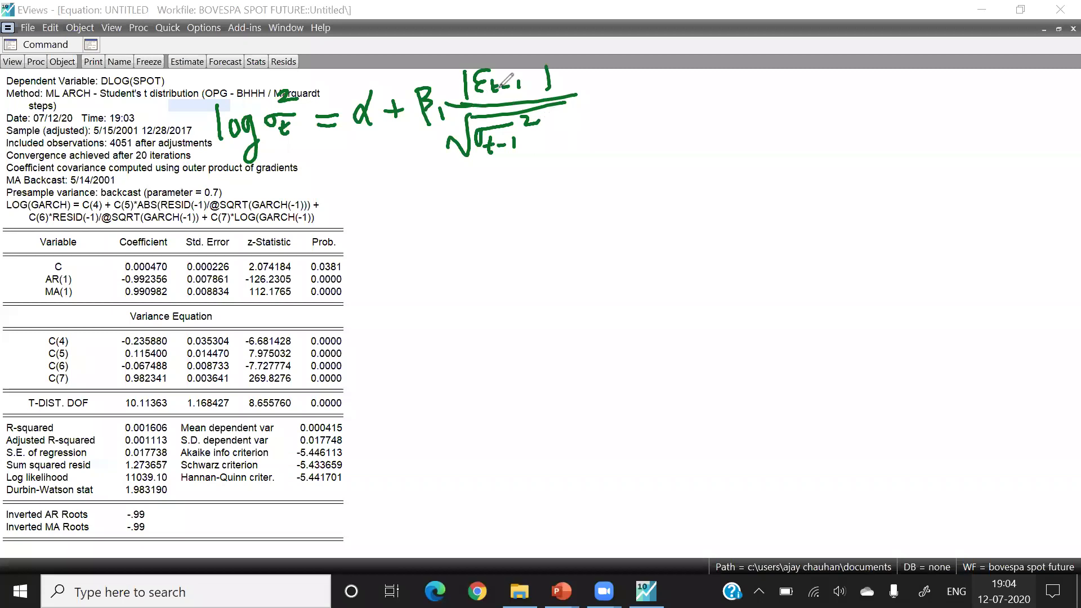
{"action": "left_click_drag", "start_coordinate": [503, 63], "coordinate": [515, 65]}
- Add the second shock term, "+ β2" times ε²t-1 over √σ²t-1, to the handwritten equation
{"action": "left_click_drag", "start_coordinate": [606, 110], "coordinate": [626, 108]}
{"action": "mouse_move", "coordinate": [615, 100]}
{"action": "left_mouse_down"}
{"action": "mouse_move", "coordinate": [614, 119]}
{"action": "mouse_move", "coordinate": [648, 127]}
{"action": "left_mouse_up"}
{"action": "left_click_drag", "start_coordinate": [647, 90], "coordinate": [674, 121]}
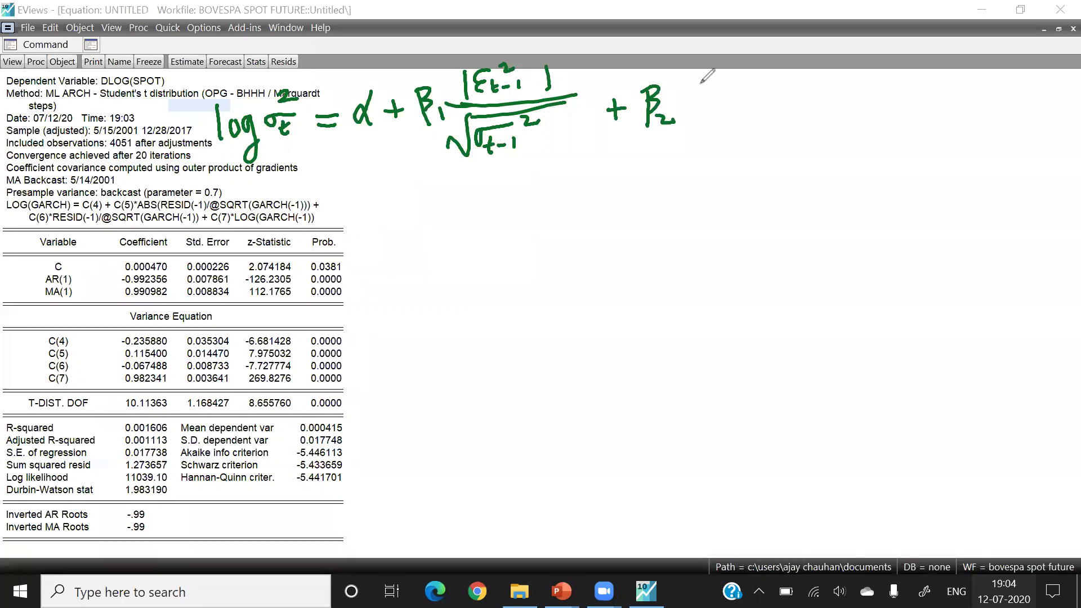
{"action": "mouse_move", "coordinate": [710, 64]}
{"action": "left_mouse_down"}
{"action": "mouse_move", "coordinate": [709, 86]}
{"action": "mouse_move", "coordinate": [745, 80]}
{"action": "left_mouse_up"}
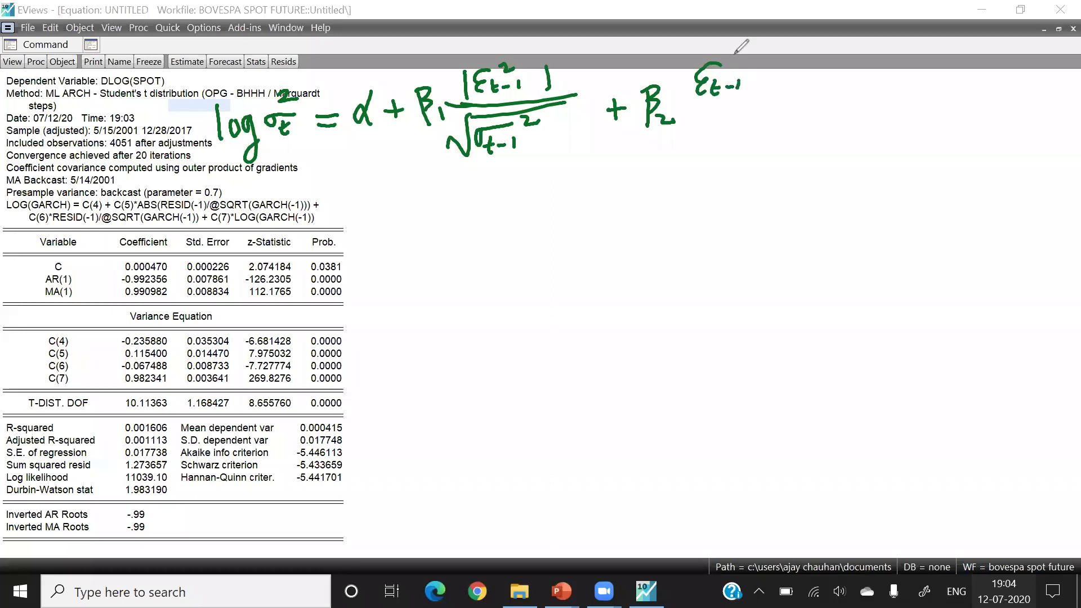
{"action": "left_click_drag", "start_coordinate": [684, 105], "coordinate": [747, 99]}
{"action": "mouse_move", "coordinate": [682, 129]}
{"action": "left_mouse_down"}
{"action": "mouse_move", "coordinate": [788, 101]}
{"action": "mouse_move", "coordinate": [745, 112]}
{"action": "mouse_move", "coordinate": [716, 142]}
{"action": "mouse_move", "coordinate": [767, 119]}
{"action": "left_mouse_up"}
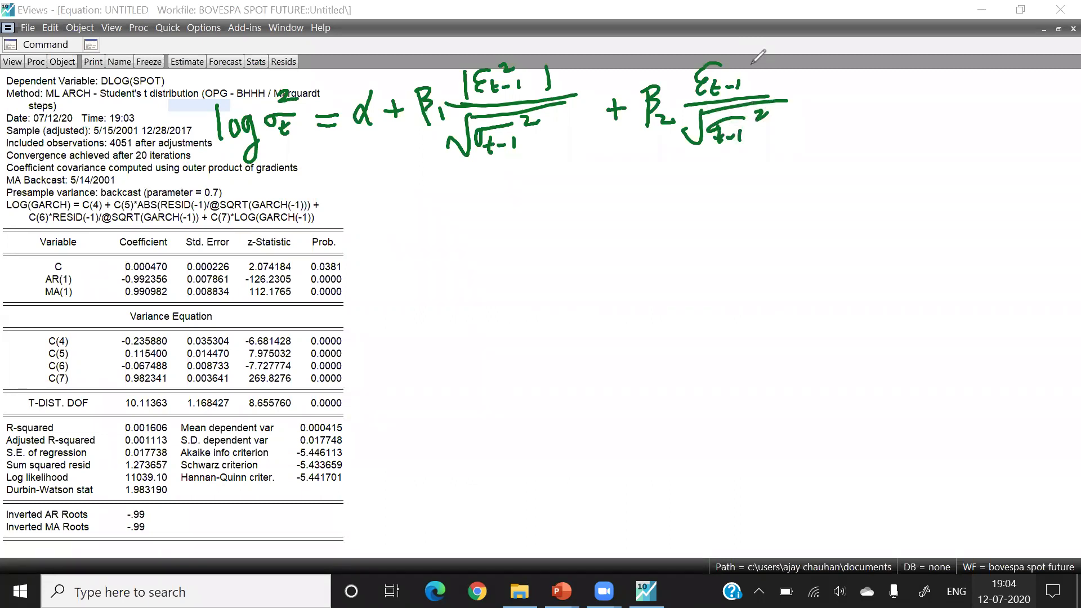
{"action": "left_click_drag", "start_coordinate": [729, 61], "coordinate": [749, 61]}
- Finish the handwritten equation with the term "+ β4 log σ²t-1"
{"action": "left_click_drag", "start_coordinate": [825, 90], "coordinate": [824, 108]}
{"action": "left_click_drag", "start_coordinate": [813, 102], "coordinate": [837, 99]}
{"action": "left_click", "coordinate": [159, 376]}
{"action": "mouse_move", "coordinate": [869, 77]}
{"action": "left_mouse_down"}
{"action": "mouse_move", "coordinate": [870, 124]}
{"action": "mouse_move", "coordinate": [872, 105]}
{"action": "mouse_move", "coordinate": [893, 120]}
{"action": "left_mouse_up"}
{"action": "mouse_move", "coordinate": [918, 70]}
{"action": "left_mouse_down"}
{"action": "mouse_move", "coordinate": [913, 111]}
{"action": "mouse_move", "coordinate": [932, 88]}
{"action": "mouse_move", "coordinate": [923, 132]}
{"action": "left_mouse_up"}
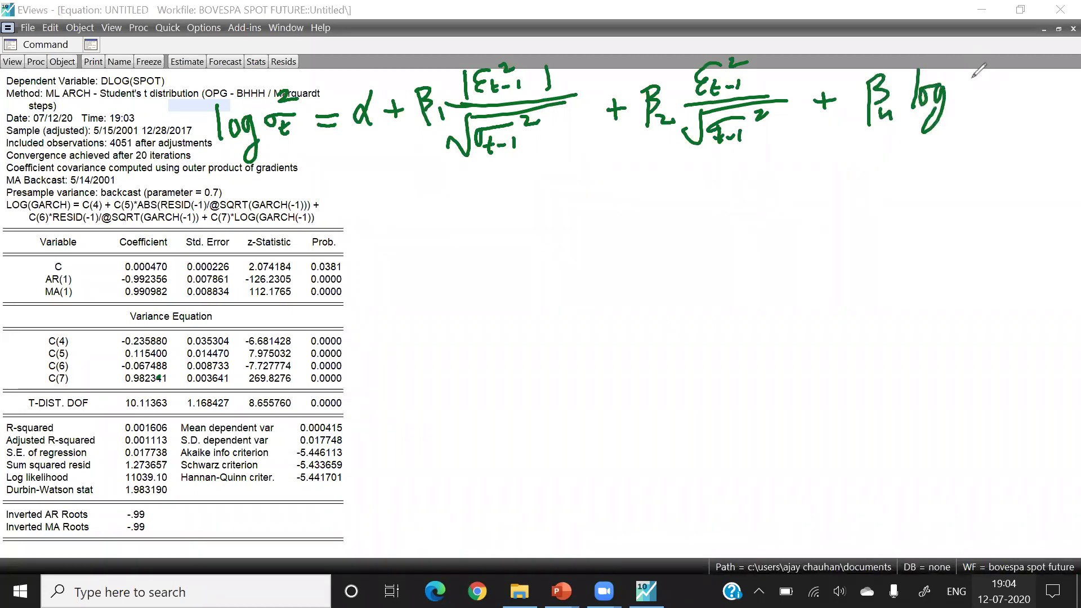
{"action": "mouse_move", "coordinate": [1005, 84]}
{"action": "left_mouse_down"}
{"action": "mouse_move", "coordinate": [971, 85]}
{"action": "mouse_move", "coordinate": [972, 115]}
{"action": "left_mouse_up"}
{"action": "left_click_drag", "start_coordinate": [967, 104], "coordinate": [998, 115]}
{"action": "left_click", "coordinate": [984, 104]}
{"action": "left_click_drag", "start_coordinate": [1008, 62], "coordinate": [1028, 69]}
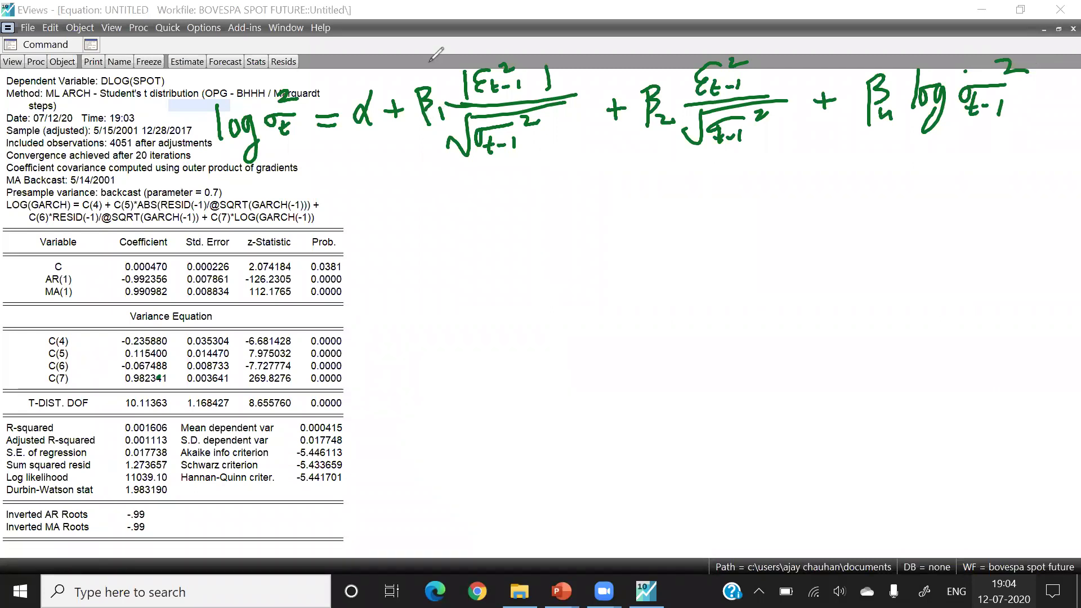
- Circle the log σ²t-1 term and label it "GARCH Term" underneath
{"action": "mouse_move", "coordinate": [901, 65]}
{"action": "left_mouse_down"}
{"action": "mouse_move", "coordinate": [917, 151]}
{"action": "mouse_move", "coordinate": [1030, 115]}
{"action": "mouse_move", "coordinate": [1036, 38]}
{"action": "left_mouse_up"}
{"action": "mouse_move", "coordinate": [938, 173]}
{"action": "left_mouse_down"}
{"action": "mouse_move", "coordinate": [923, 194]}
{"action": "mouse_move", "coordinate": [1021, 197]}
{"action": "left_mouse_up"}
{"action": "mouse_move", "coordinate": [929, 222]}
{"action": "left_mouse_down"}
{"action": "mouse_move", "coordinate": [954, 215]}
{"action": "mouse_move", "coordinate": [948, 236]}
{"action": "mouse_move", "coordinate": [979, 219]}
{"action": "mouse_move", "coordinate": [1017, 223]}
{"action": "left_mouse_up"}
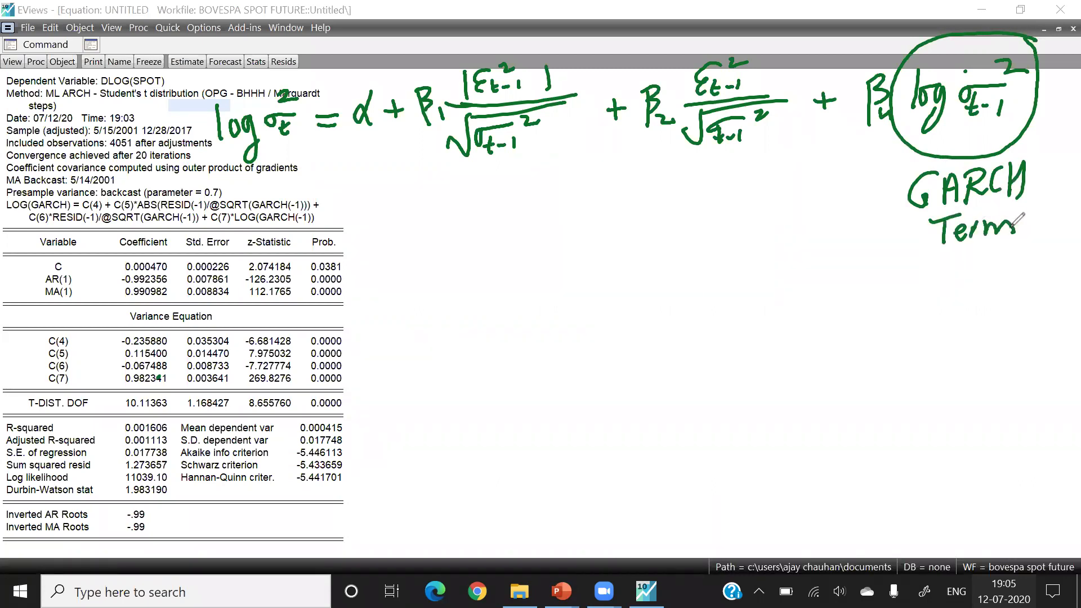
- Frame the β1 and β2 terms together and write "Impact of the shock" below the frame
{"action": "mouse_move", "coordinate": [463, 45]}
{"action": "left_mouse_down"}
{"action": "mouse_move", "coordinate": [415, 138]}
{"action": "mouse_move", "coordinate": [541, 179]}
{"action": "mouse_move", "coordinate": [758, 168]}
{"action": "mouse_move", "coordinate": [727, 40]}
{"action": "left_mouse_up"}
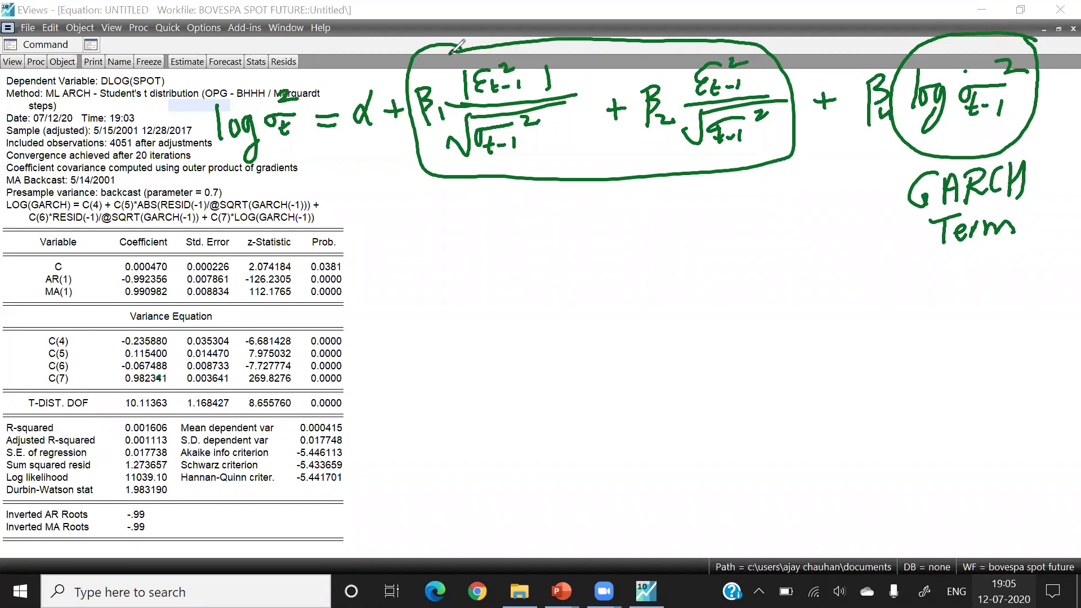
{"action": "left_click_drag", "start_coordinate": [443, 192], "coordinate": [482, 191]}
{"action": "mouse_move", "coordinate": [461, 193]}
{"action": "left_mouse_down"}
{"action": "mouse_move", "coordinate": [459, 213]}
{"action": "mouse_move", "coordinate": [504, 213]}
{"action": "mouse_move", "coordinate": [500, 204]}
{"action": "mouse_move", "coordinate": [537, 196]}
{"action": "mouse_move", "coordinate": [541, 215]}
{"action": "mouse_move", "coordinate": [553, 202]}
{"action": "left_mouse_up"}
{"action": "mouse_move", "coordinate": [611, 188]}
{"action": "left_mouse_down"}
{"action": "mouse_move", "coordinate": [648, 194]}
{"action": "mouse_move", "coordinate": [697, 176]}
{"action": "mouse_move", "coordinate": [712, 192]}
{"action": "mouse_move", "coordinate": [788, 200]}
{"action": "left_mouse_up"}
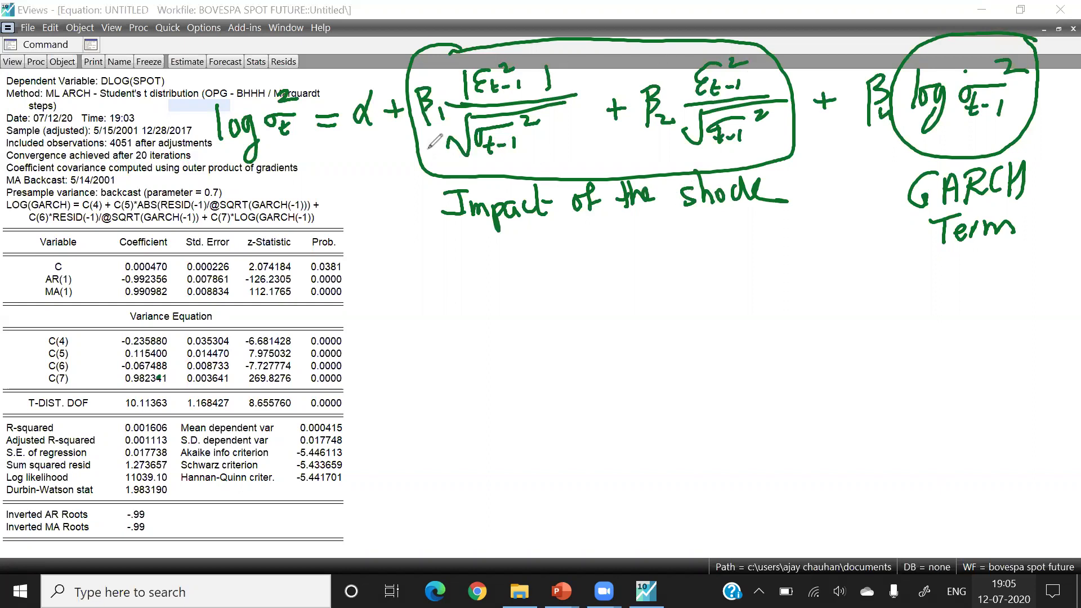
- Draw a downward arrow from each of the β1 and β2 terms and write "Size Effect" under the first arrow
{"action": "mouse_move", "coordinate": [491, 159]}
{"action": "left_mouse_down"}
{"action": "mouse_move", "coordinate": [418, 316]}
{"action": "mouse_move", "coordinate": [444, 289]}
{"action": "left_mouse_up"}
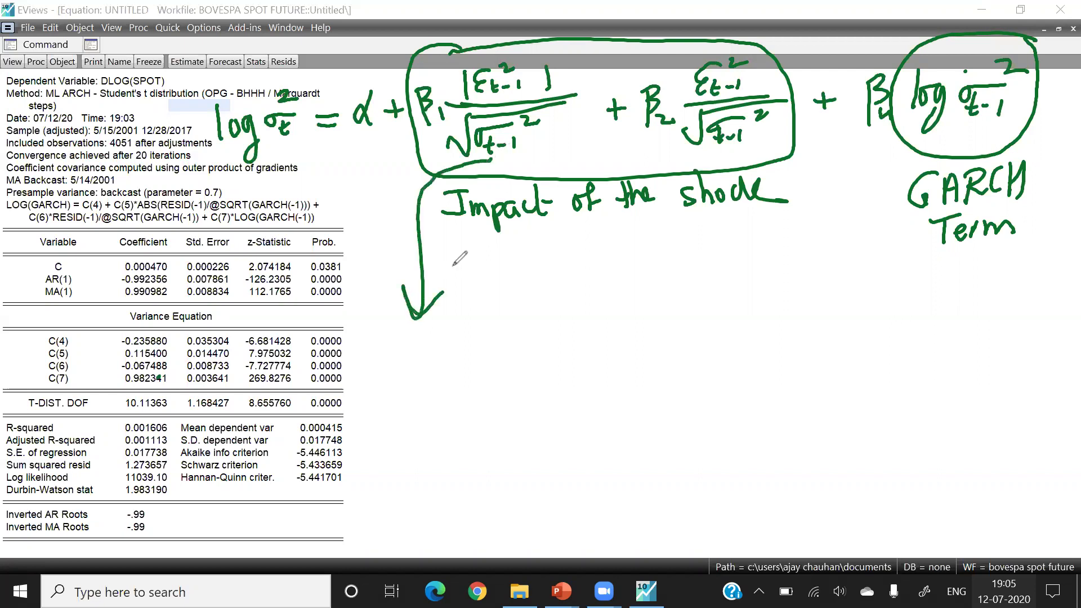
{"action": "left_click_drag", "start_coordinate": [661, 131], "coordinate": [691, 280]}
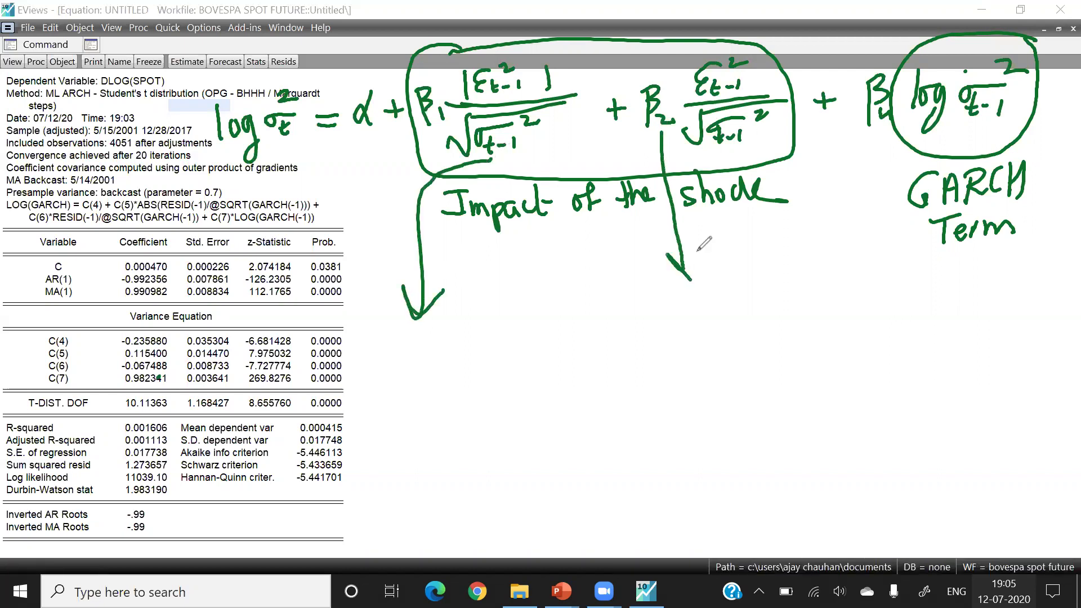
{"action": "mouse_move", "coordinate": [381, 324]}
{"action": "left_mouse_down"}
{"action": "mouse_move", "coordinate": [358, 376]}
{"action": "mouse_move", "coordinate": [418, 366]}
{"action": "left_mouse_up"}
{"action": "left_click", "coordinate": [386, 340]}
{"action": "left_click", "coordinate": [395, 343]}
{"action": "mouse_move", "coordinate": [419, 356]}
{"action": "left_mouse_down"}
{"action": "mouse_move", "coordinate": [430, 342]}
{"action": "mouse_move", "coordinate": [438, 367]}
{"action": "left_mouse_up"}
{"action": "mouse_move", "coordinate": [482, 310]}
{"action": "left_mouse_down"}
{"action": "mouse_move", "coordinate": [474, 365]}
{"action": "mouse_move", "coordinate": [483, 333]}
{"action": "left_mouse_up"}
{"action": "left_click_drag", "start_coordinate": [489, 310], "coordinate": [507, 308]}
{"action": "mouse_move", "coordinate": [496, 360]}
{"action": "left_mouse_down"}
{"action": "mouse_move", "coordinate": [510, 308]}
{"action": "mouse_move", "coordinate": [521, 355]}
{"action": "mouse_move", "coordinate": [532, 354]}
{"action": "left_mouse_up"}
{"action": "left_click_drag", "start_coordinate": [538, 297], "coordinate": [546, 355]}
{"action": "mouse_move", "coordinate": [529, 329]}
{"action": "left_mouse_down"}
{"action": "mouse_move", "coordinate": [521, 320]}
{"action": "mouse_move", "coordinate": [554, 326]}
{"action": "left_mouse_up"}
- Write "Sign effect" under the arrow from the β2 term
{"action": "mouse_move", "coordinate": [682, 301]}
{"action": "left_mouse_down"}
{"action": "mouse_move", "coordinate": [666, 341]}
{"action": "mouse_move", "coordinate": [694, 340]}
{"action": "left_mouse_up"}
{"action": "left_click", "coordinate": [696, 299]}
{"action": "mouse_move", "coordinate": [720, 304]}
{"action": "left_mouse_down"}
{"action": "mouse_move", "coordinate": [707, 360]}
{"action": "mouse_move", "coordinate": [750, 313]}
{"action": "mouse_move", "coordinate": [794, 316]}
{"action": "left_mouse_up"}
{"action": "mouse_move", "coordinate": [813, 254]}
{"action": "left_mouse_down"}
{"action": "mouse_move", "coordinate": [799, 282]}
{"action": "mouse_move", "coordinate": [803, 313]}
{"action": "left_mouse_up"}
{"action": "mouse_move", "coordinate": [821, 257]}
{"action": "left_mouse_down"}
{"action": "mouse_move", "coordinate": [810, 312]}
{"action": "mouse_move", "coordinate": [833, 301]}
{"action": "mouse_move", "coordinate": [842, 316]}
{"action": "left_mouse_up"}
{"action": "mouse_move", "coordinate": [861, 263]}
{"action": "left_mouse_down"}
{"action": "mouse_move", "coordinate": [861, 315]}
{"action": "mouse_move", "coordinate": [874, 286]}
{"action": "left_mouse_up"}
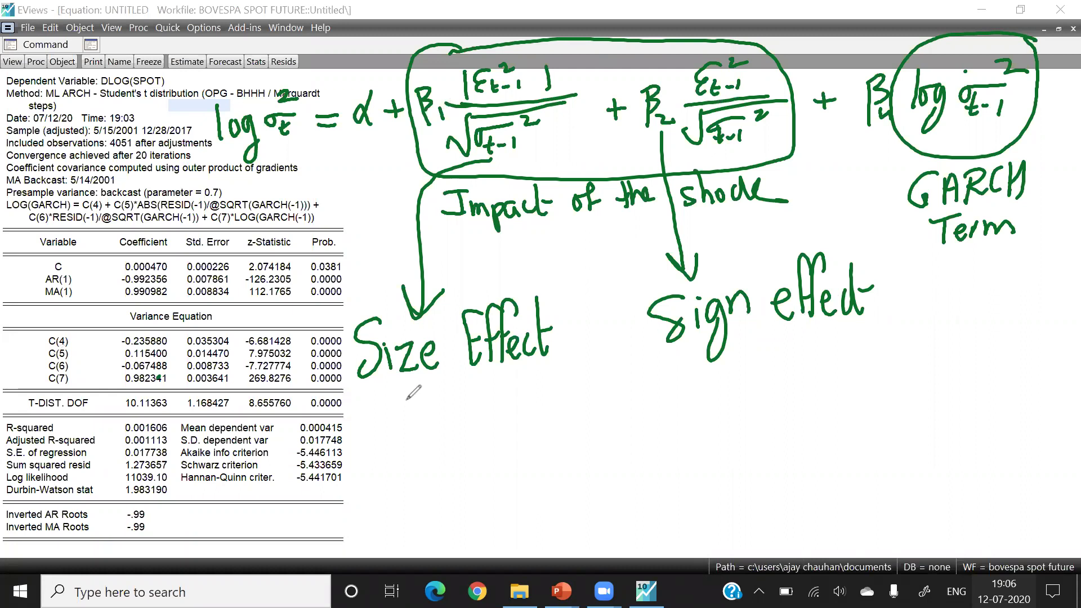
- Write the coefficient 0.1154 with a significance star under "Size Effect"
{"action": "mouse_move", "coordinate": [414, 394]}
{"action": "left_mouse_down"}
{"action": "mouse_move", "coordinate": [460, 417]}
{"action": "mouse_move", "coordinate": [518, 403]}
{"action": "left_mouse_up"}
{"action": "left_click", "coordinate": [438, 406]}
{"action": "left_click_drag", "start_coordinate": [514, 392], "coordinate": [514, 417]}
{"action": "left_click_drag", "start_coordinate": [528, 373], "coordinate": [529, 385]}
{"action": "left_click_drag", "start_coordinate": [523, 381], "coordinate": [534, 377]}
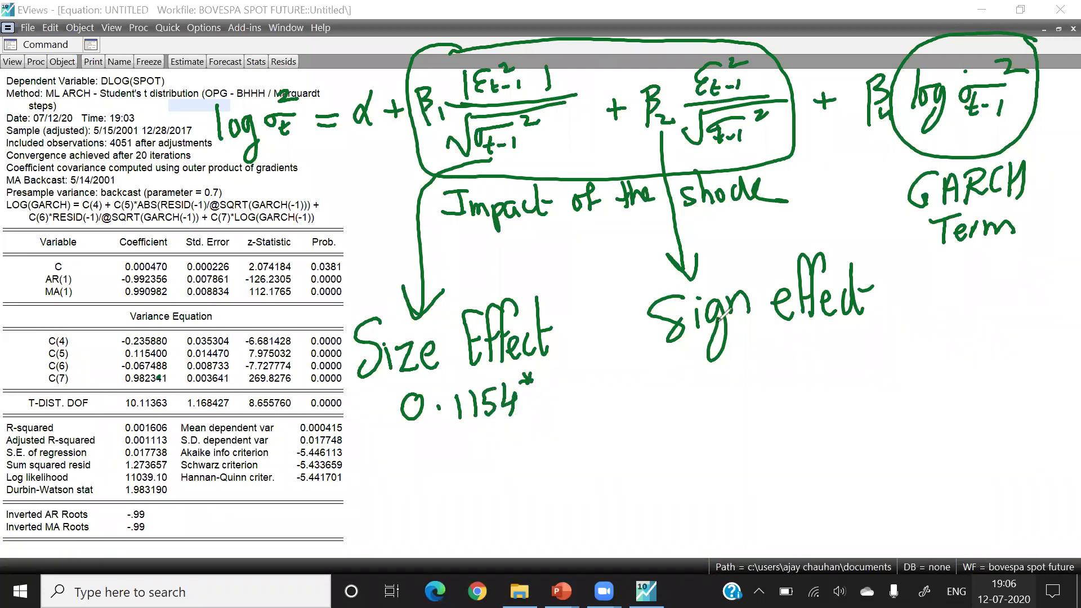
- Write the starred coefficients -0.067 under "Sign effect" and .98 under "GARCH Term"
{"action": "left_click", "coordinate": [635, 388]}
{"action": "mouse_move", "coordinate": [635, 389]}
{"action": "left_mouse_down"}
{"action": "mouse_move", "coordinate": [690, 388]}
{"action": "mouse_move", "coordinate": [687, 370]}
{"action": "mouse_move", "coordinate": [722, 374]}
{"action": "left_mouse_up"}
{"action": "left_click", "coordinate": [701, 383]}
{"action": "mouse_move", "coordinate": [752, 365]}
{"action": "left_mouse_down"}
{"action": "mouse_move", "coordinate": [749, 380]}
{"action": "mouse_move", "coordinate": [777, 394]}
{"action": "left_mouse_up"}
{"action": "mouse_move", "coordinate": [786, 339]}
{"action": "left_mouse_down"}
{"action": "mouse_move", "coordinate": [794, 350]}
{"action": "mouse_move", "coordinate": [795, 337]}
{"action": "left_mouse_up"}
{"action": "left_click_drag", "start_coordinate": [784, 345], "coordinate": [797, 344]}
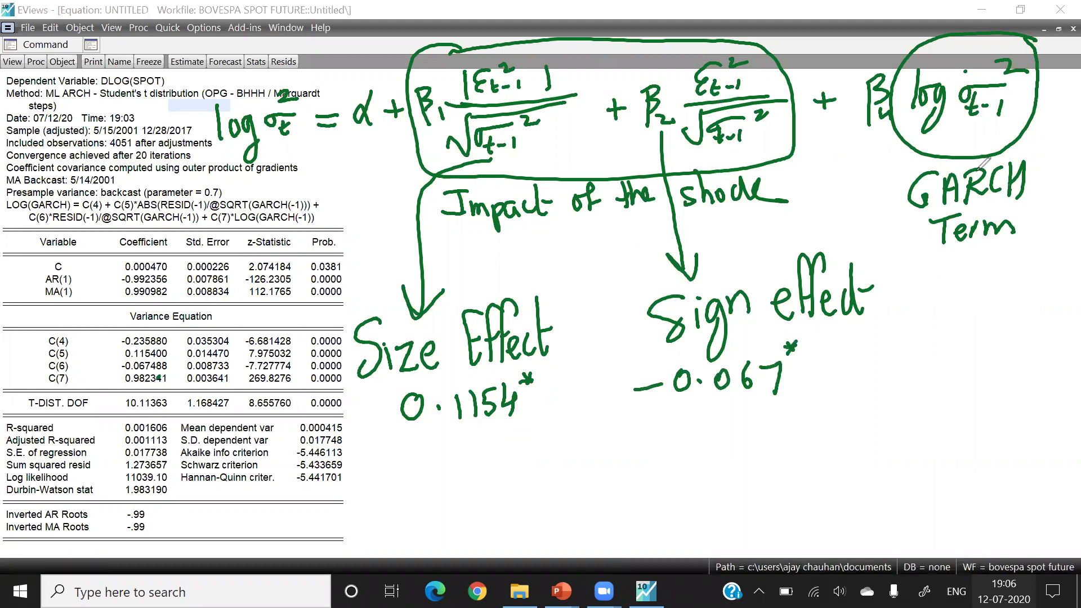
{"action": "mouse_move", "coordinate": [968, 326]}
{"action": "left_mouse_down"}
{"action": "mouse_move", "coordinate": [990, 330]}
{"action": "mouse_move", "coordinate": [997, 301]}
{"action": "left_mouse_up"}
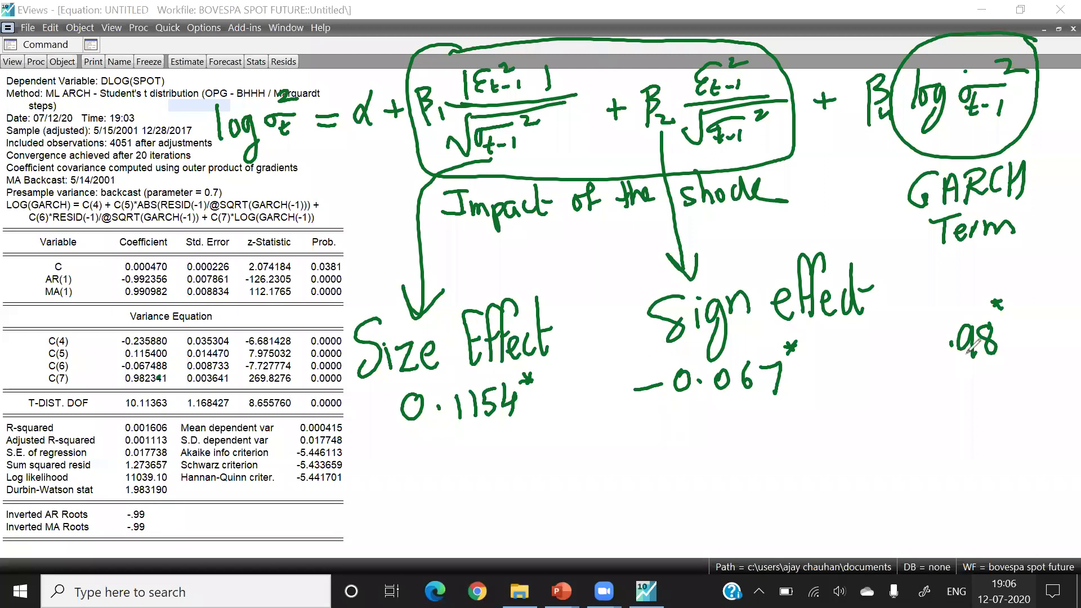
- Draw a short arrow below 0.1154 and write "shock has Sign" beneath it
{"action": "left_click_drag", "start_coordinate": [468, 447], "coordinate": [472, 473]}
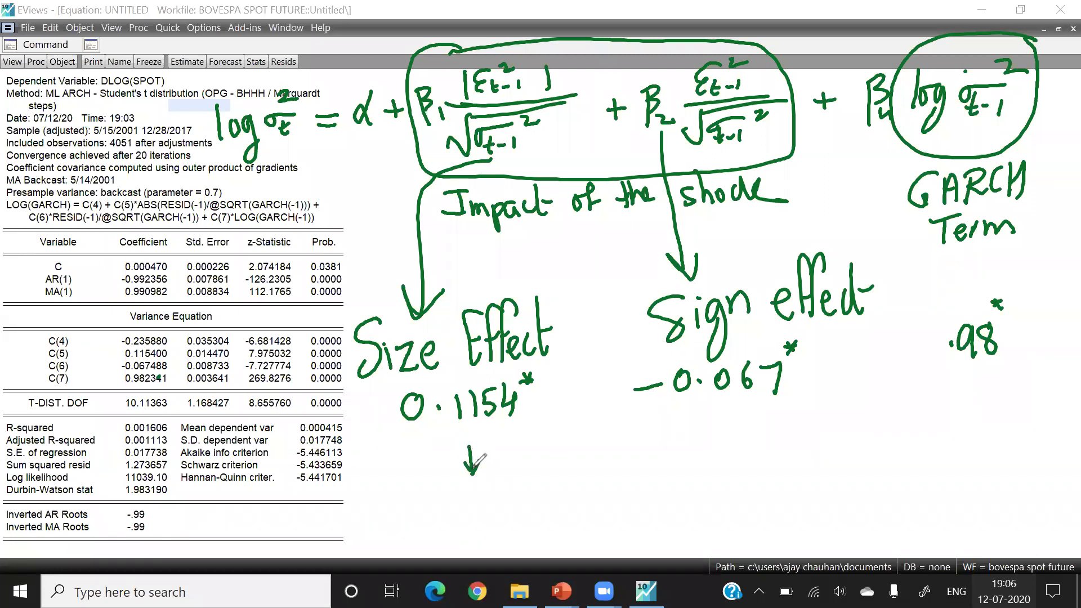
{"action": "left_click_drag", "start_coordinate": [353, 512], "coordinate": [340, 530]}
{"action": "mouse_move", "coordinate": [363, 487]}
{"action": "left_mouse_down"}
{"action": "mouse_move", "coordinate": [379, 517]}
{"action": "mouse_move", "coordinate": [403, 499]}
{"action": "mouse_move", "coordinate": [402, 532]}
{"action": "left_mouse_up"}
{"action": "mouse_move", "coordinate": [404, 489]}
{"action": "left_mouse_down"}
{"action": "mouse_move", "coordinate": [406, 530]}
{"action": "mouse_move", "coordinate": [428, 528]}
{"action": "left_mouse_up"}
{"action": "mouse_move", "coordinate": [443, 481]}
{"action": "left_mouse_down"}
{"action": "mouse_move", "coordinate": [448, 521]}
{"action": "mouse_move", "coordinate": [459, 515]}
{"action": "left_mouse_up"}
{"action": "mouse_move", "coordinate": [504, 461]}
{"action": "left_mouse_down"}
{"action": "mouse_move", "coordinate": [488, 485]}
{"action": "mouse_move", "coordinate": [491, 515]}
{"action": "left_mouse_up"}
{"action": "mouse_move", "coordinate": [515, 479]}
{"action": "left_mouse_down"}
{"action": "mouse_move", "coordinate": [507, 535]}
{"action": "mouse_move", "coordinate": [511, 507]}
{"action": "mouse_move", "coordinate": [528, 503]}
{"action": "left_mouse_up"}
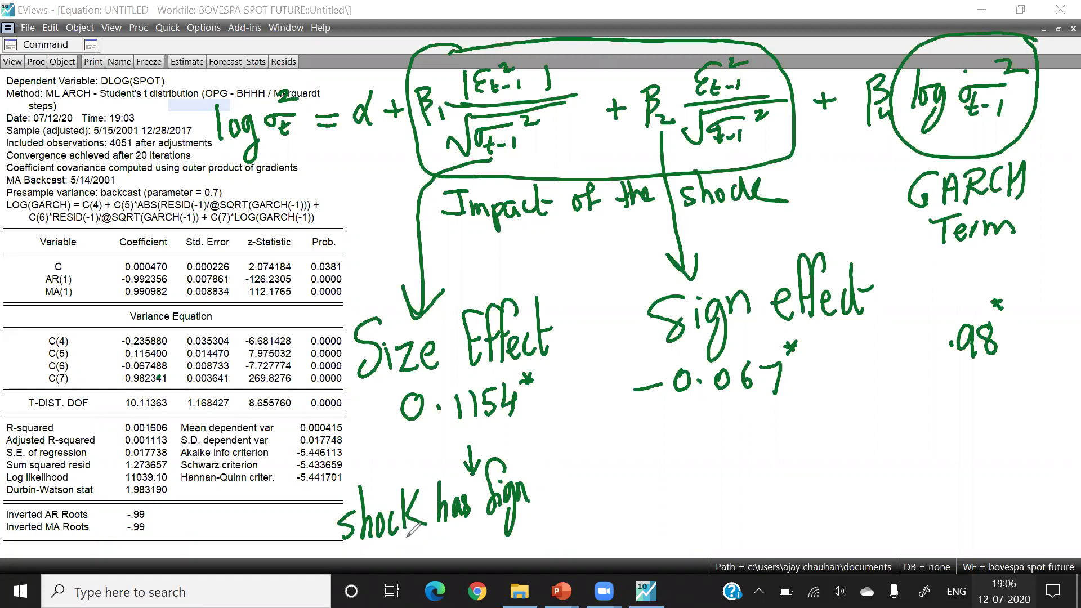
- Complete the size-effect note with "impact on Vol." and draw a vertical divider between it and the sign-effect area
{"action": "left_click_drag", "start_coordinate": [545, 495], "coordinate": [601, 436]}
{"action": "mouse_move", "coordinate": [451, 519]}
{"action": "left_mouse_down"}
{"action": "mouse_move", "coordinate": [468, 535]}
{"action": "mouse_move", "coordinate": [429, 549]}
{"action": "mouse_move", "coordinate": [460, 549]}
{"action": "left_mouse_up"}
{"action": "left_click_drag", "start_coordinate": [488, 506], "coordinate": [506, 507]}
{"action": "left_click_drag", "start_coordinate": [515, 520], "coordinate": [534, 536]}
{"action": "left_click", "coordinate": [549, 521]}
{"action": "left_click_drag", "start_coordinate": [602, 394], "coordinate": [609, 556]}
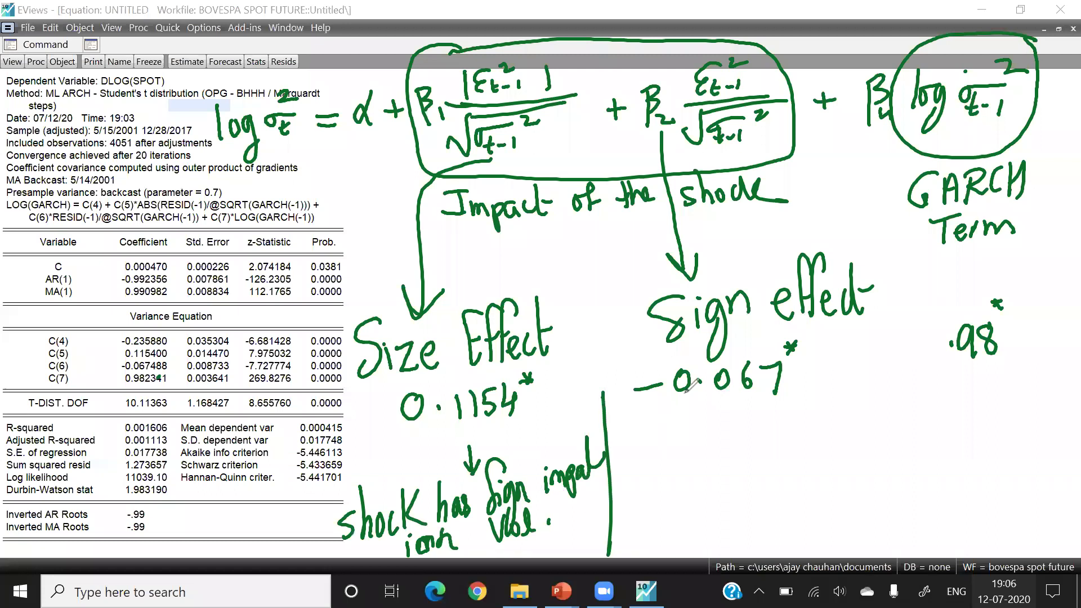
- Write "Inverse relationship between e_t & σ_t²" below an arrow under -0.067 and bound the note with vertical divider lines
{"action": "left_click_drag", "start_coordinate": [609, 309], "coordinate": [603, 389]}
{"action": "mouse_move", "coordinate": [725, 402]}
{"action": "left_mouse_down"}
{"action": "mouse_move", "coordinate": [723, 418]}
{"action": "mouse_move", "coordinate": [733, 416]}
{"action": "left_mouse_up"}
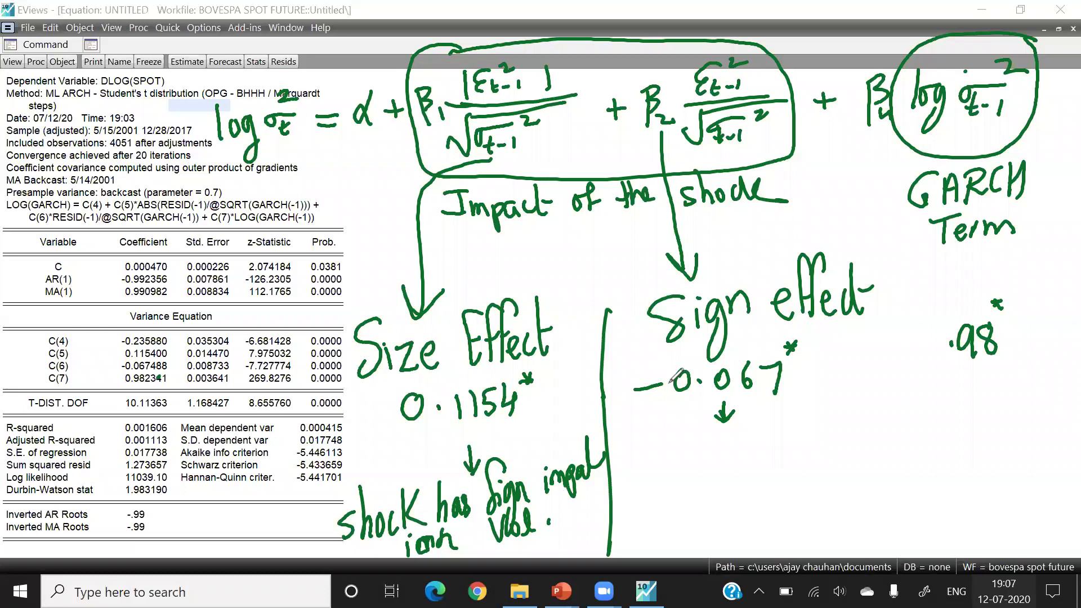
{"action": "left_click_drag", "start_coordinate": [629, 441], "coordinate": [651, 438]}
{"action": "mouse_move", "coordinate": [641, 438]}
{"action": "left_mouse_down"}
{"action": "mouse_move", "coordinate": [650, 462]}
{"action": "mouse_move", "coordinate": [725, 458]}
{"action": "mouse_move", "coordinate": [784, 433]}
{"action": "mouse_move", "coordinate": [794, 444]}
{"action": "mouse_move", "coordinate": [807, 430]}
{"action": "mouse_move", "coordinate": [810, 450]}
{"action": "mouse_move", "coordinate": [823, 430]}
{"action": "mouse_move", "coordinate": [851, 449]}
{"action": "left_mouse_up"}
{"action": "left_click_drag", "start_coordinate": [864, 409], "coordinate": [850, 470]}
{"action": "mouse_move", "coordinate": [634, 486]}
{"action": "left_mouse_down"}
{"action": "mouse_move", "coordinate": [631, 510]}
{"action": "mouse_move", "coordinate": [681, 483]}
{"action": "mouse_move", "coordinate": [714, 496]}
{"action": "mouse_move", "coordinate": [775, 483]}
{"action": "mouse_move", "coordinate": [802, 501]}
{"action": "mouse_move", "coordinate": [804, 486]}
{"action": "mouse_move", "coordinate": [844, 498]}
{"action": "mouse_move", "coordinate": [885, 477]}
{"action": "mouse_move", "coordinate": [863, 496]}
{"action": "mouse_move", "coordinate": [873, 503]}
{"action": "left_mouse_up"}
{"action": "left_click_drag", "start_coordinate": [881, 450], "coordinate": [890, 468]}
{"action": "left_click_drag", "start_coordinate": [905, 393], "coordinate": [916, 556]}
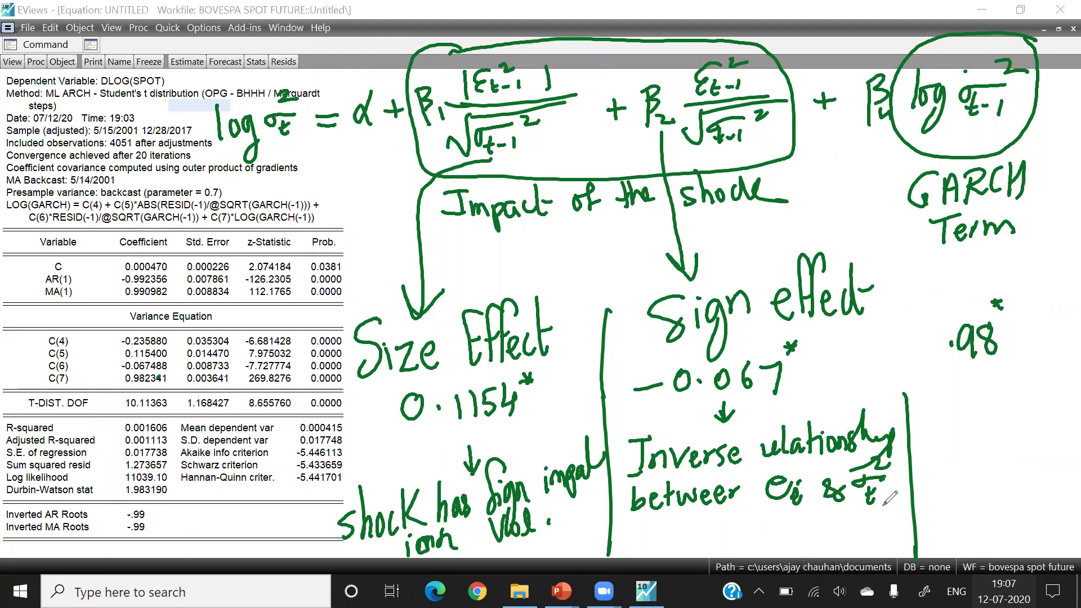
- Add the line "→ +ve info → Dec Vol" under the inverse relationship note
{"action": "mouse_move", "coordinate": [609, 540]}
{"action": "left_mouse_down"}
{"action": "mouse_move", "coordinate": [651, 547]}
{"action": "mouse_move", "coordinate": [684, 524]}
{"action": "mouse_move", "coordinate": [695, 541]}
{"action": "mouse_move", "coordinate": [731, 542]}
{"action": "left_mouse_up"}
{"action": "mouse_move", "coordinate": [735, 503]}
{"action": "left_mouse_down"}
{"action": "mouse_move", "coordinate": [734, 542]}
{"action": "mouse_move", "coordinate": [788, 528]}
{"action": "left_mouse_up"}
{"action": "mouse_move", "coordinate": [780, 522]}
{"action": "left_mouse_down"}
{"action": "mouse_move", "coordinate": [782, 536]}
{"action": "mouse_move", "coordinate": [821, 535]}
{"action": "mouse_move", "coordinate": [889, 510]}
{"action": "mouse_move", "coordinate": [901, 539]}
{"action": "left_mouse_up"}
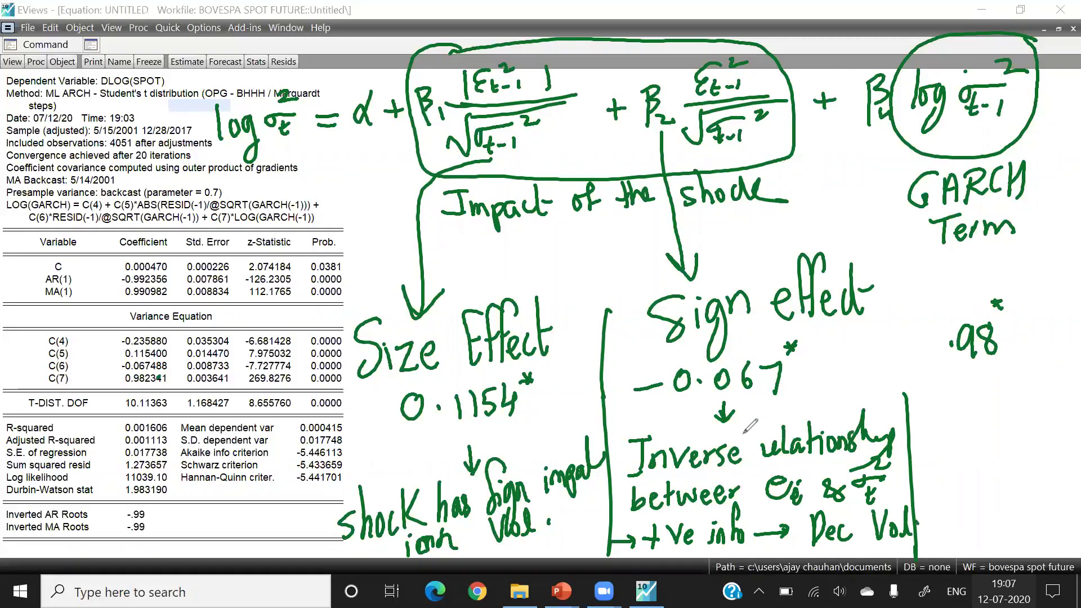
- Frame off the .98 area and write "Vol. Persistence is very High" below an arrow under .98
{"action": "mouse_move", "coordinate": [905, 395]}
{"action": "left_mouse_down"}
{"action": "mouse_move", "coordinate": [1034, 264]}
{"action": "mouse_move", "coordinate": [1070, 254]}
{"action": "left_mouse_up"}
{"action": "left_click_drag", "start_coordinate": [994, 365], "coordinate": [1002, 384]}
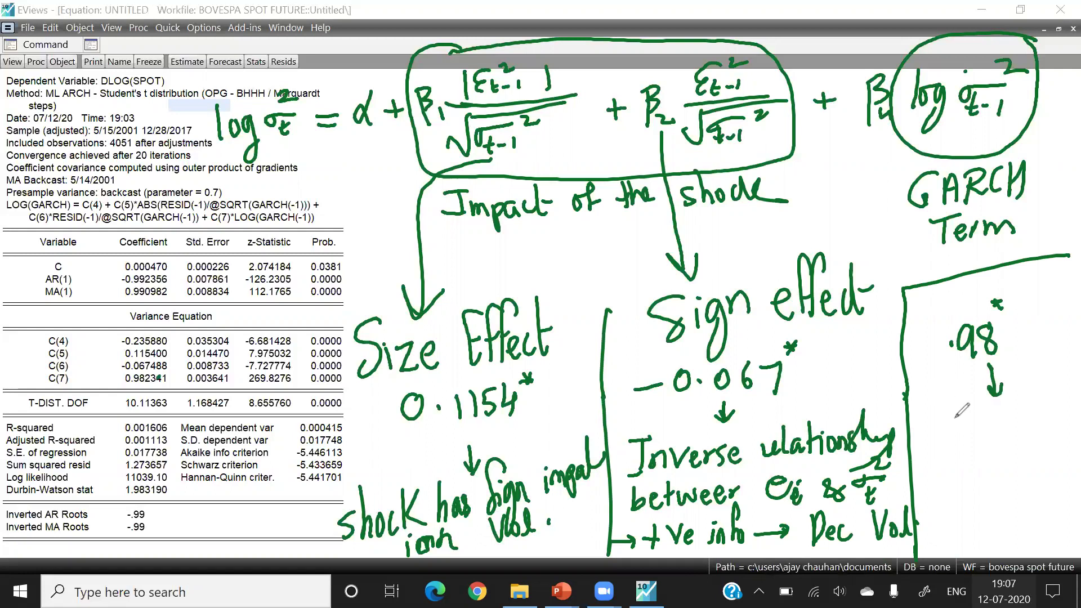
{"action": "mouse_move", "coordinate": [923, 413]}
{"action": "left_mouse_down"}
{"action": "mouse_move", "coordinate": [942, 413]}
{"action": "mouse_move", "coordinate": [970, 434]}
{"action": "mouse_move", "coordinate": [935, 473]}
{"action": "mouse_move", "coordinate": [1021, 422]}
{"action": "mouse_move", "coordinate": [1066, 425]}
{"action": "left_mouse_up"}
{"action": "left_click", "coordinate": [980, 418]}
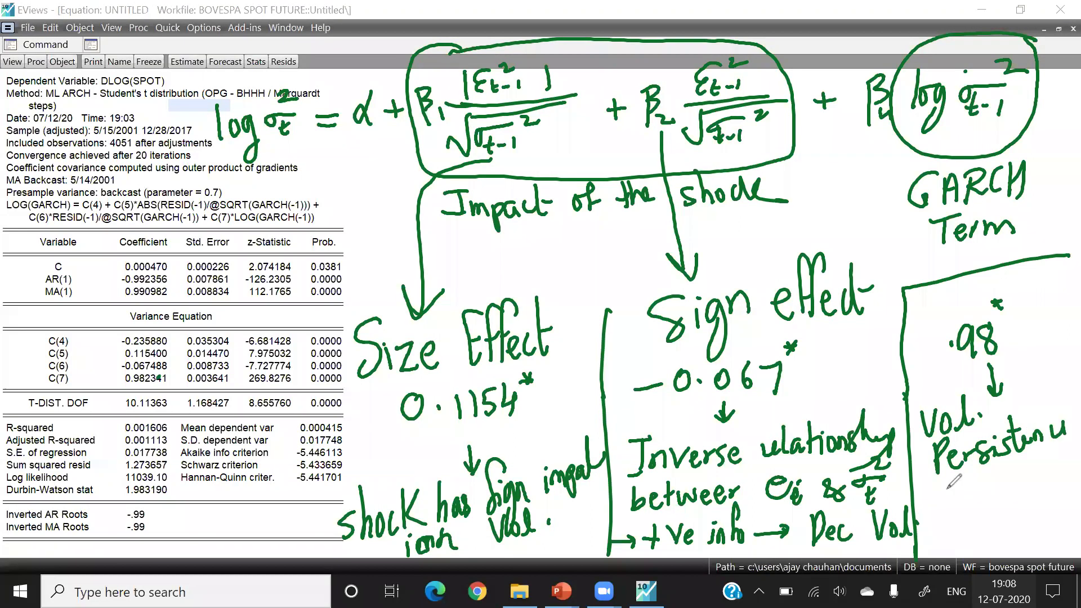
{"action": "left_click_drag", "start_coordinate": [929, 493], "coordinate": [935, 504]}
{"action": "mouse_move", "coordinate": [966, 466]}
{"action": "left_mouse_down"}
{"action": "mouse_move", "coordinate": [1009, 463]}
{"action": "mouse_move", "coordinate": [986, 509]}
{"action": "mouse_move", "coordinate": [1008, 504]}
{"action": "left_mouse_up"}
{"action": "left_click_drag", "start_coordinate": [1011, 485], "coordinate": [1016, 523]}
{"action": "mouse_move", "coordinate": [1039, 476]}
{"action": "left_mouse_down"}
{"action": "mouse_move", "coordinate": [1023, 532]}
{"action": "mouse_move", "coordinate": [1039, 509]}
{"action": "left_mouse_up"}
{"action": "left_click_drag", "start_coordinate": [1041, 495], "coordinate": [1057, 491]}
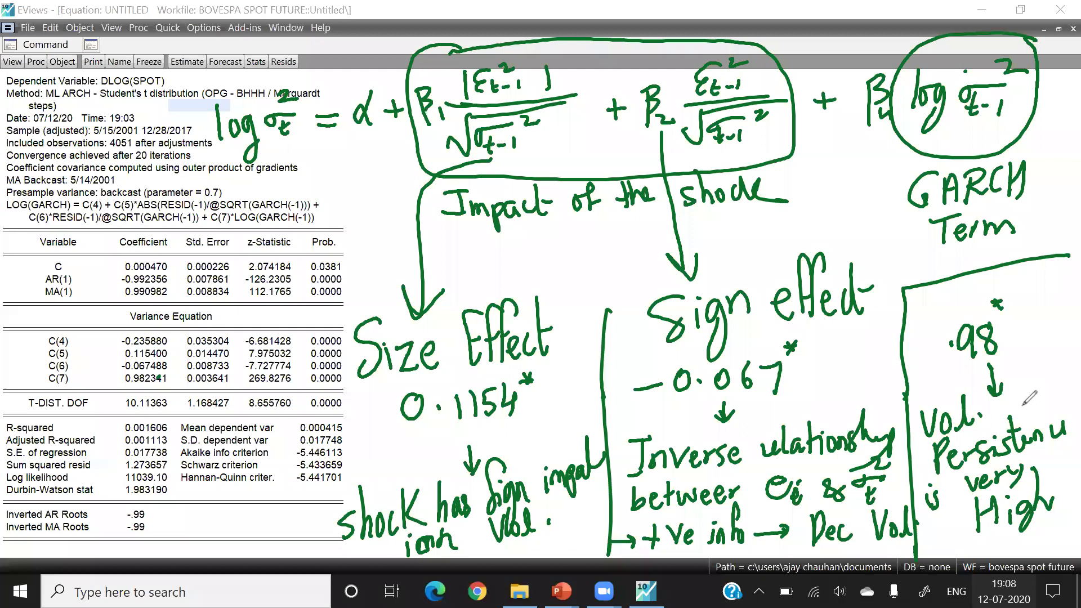
- Circle the handwritten labels "Size Effect", "Sign effect" and "GARCH Term"
{"action": "mouse_move", "coordinate": [425, 307]}
{"action": "left_mouse_down"}
{"action": "mouse_move", "coordinate": [371, 304]}
{"action": "mouse_move", "coordinate": [363, 382]}
{"action": "mouse_move", "coordinate": [507, 371]}
{"action": "mouse_move", "coordinate": [421, 304]}
{"action": "left_mouse_up"}
{"action": "mouse_move", "coordinate": [693, 277]}
{"action": "left_mouse_down"}
{"action": "mouse_move", "coordinate": [667, 368]}
{"action": "mouse_move", "coordinate": [878, 326]}
{"action": "mouse_move", "coordinate": [704, 273]}
{"action": "left_mouse_up"}
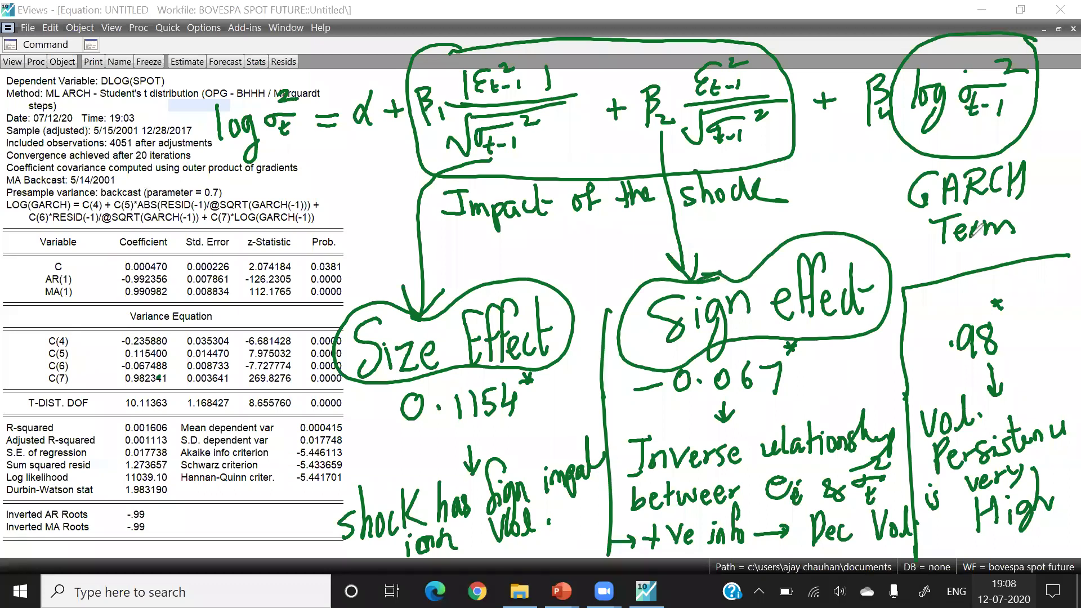
{"action": "mouse_move", "coordinate": [1042, 142]}
{"action": "left_mouse_down"}
{"action": "mouse_move", "coordinate": [909, 242]}
{"action": "mouse_move", "coordinate": [1036, 253]}
{"action": "mouse_move", "coordinate": [1043, 142]}
{"action": "left_mouse_up"}
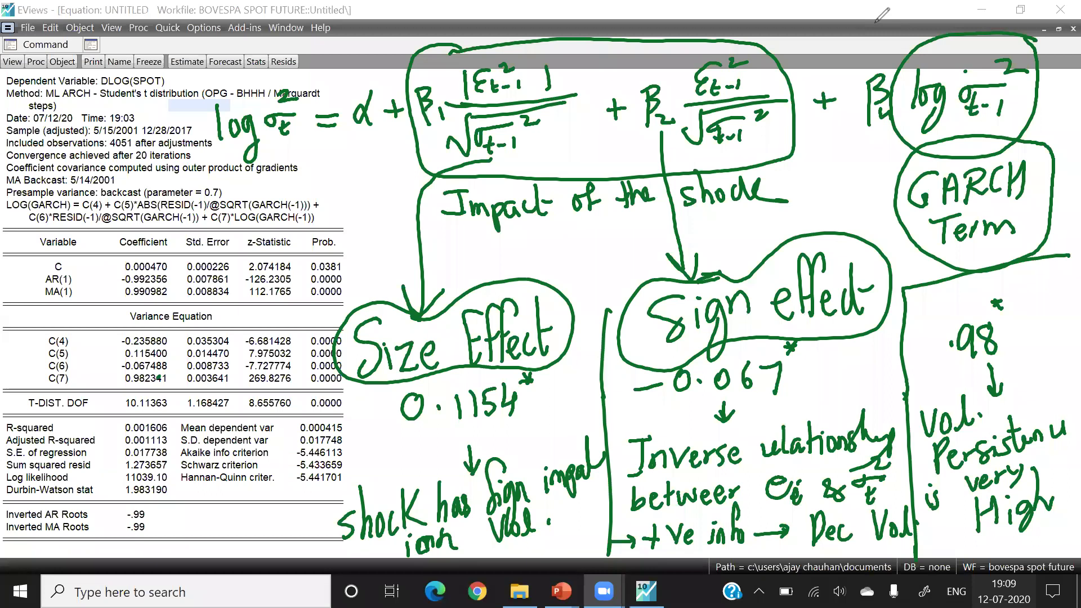
- Clear all annotations and respecify the equation's variance model as GARCH/TARCH with threshold order 0
{"action": "key", "text": "e"}
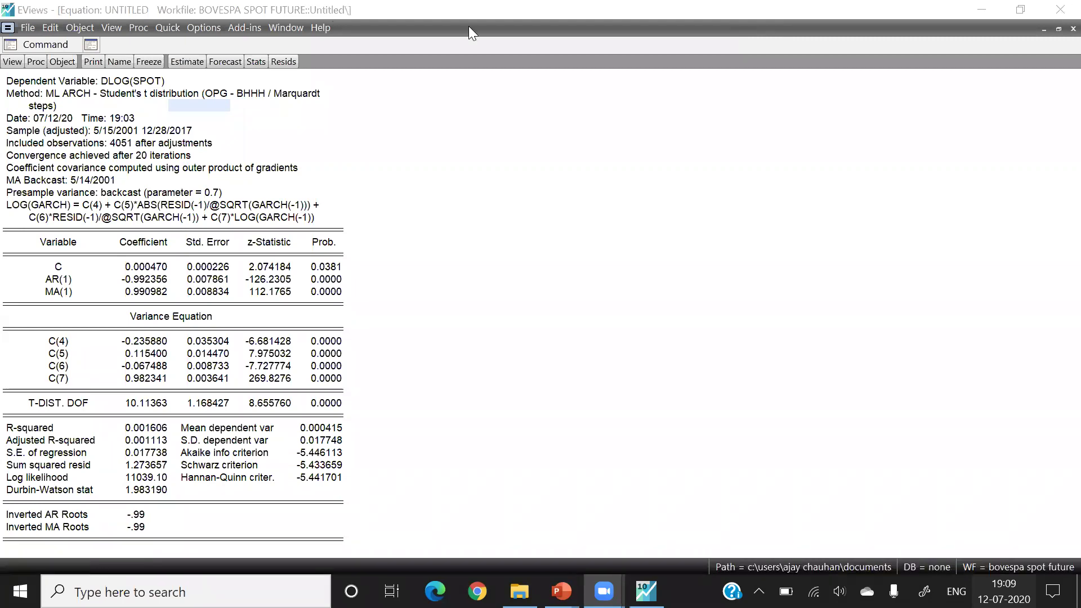
{"action": "left_click", "coordinate": [188, 59]}
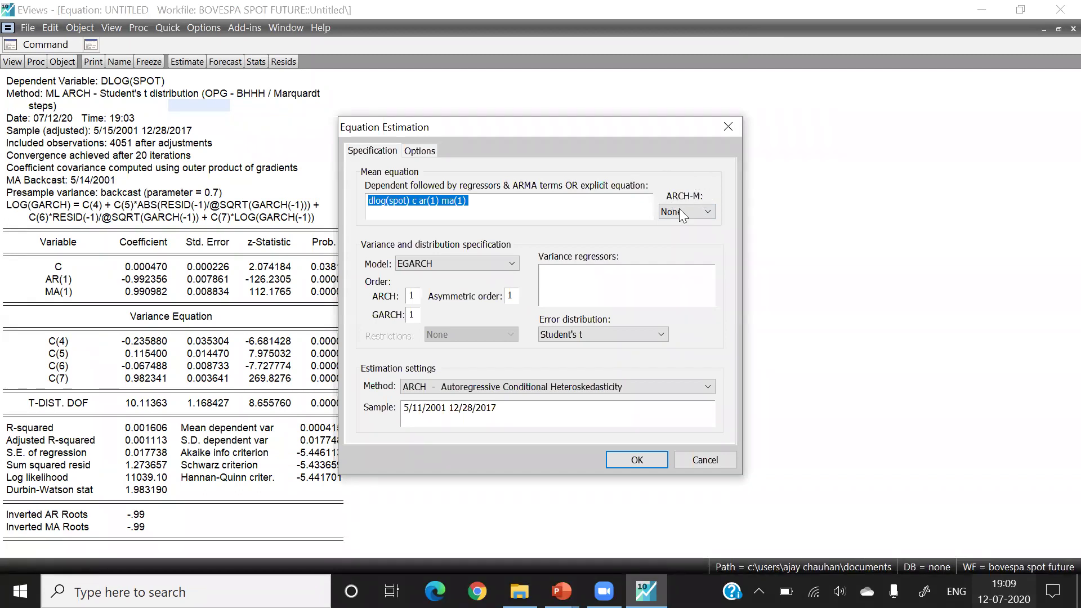
{"action": "left_click", "coordinate": [513, 264]}
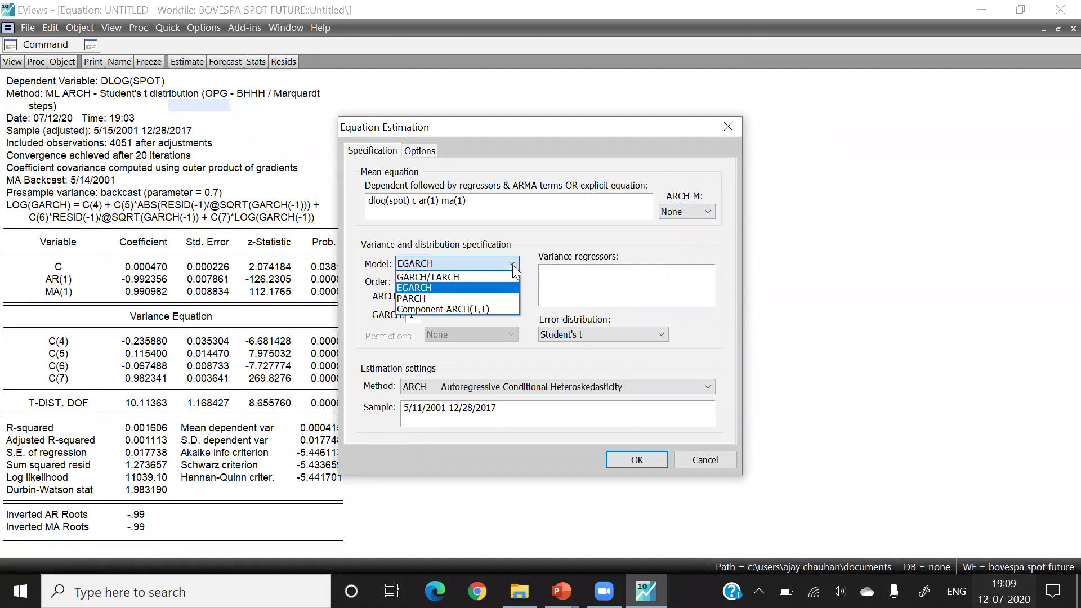
{"action": "left_click", "coordinate": [461, 272]}
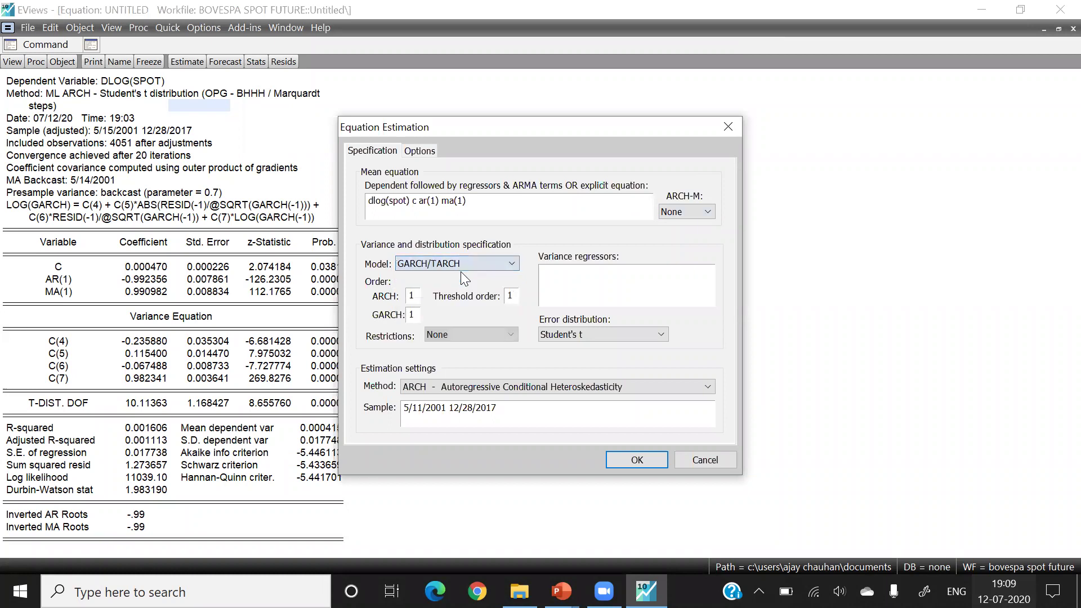
{"action": "double_click", "coordinate": [510, 296]}
{"action": "type", "text": "0"}
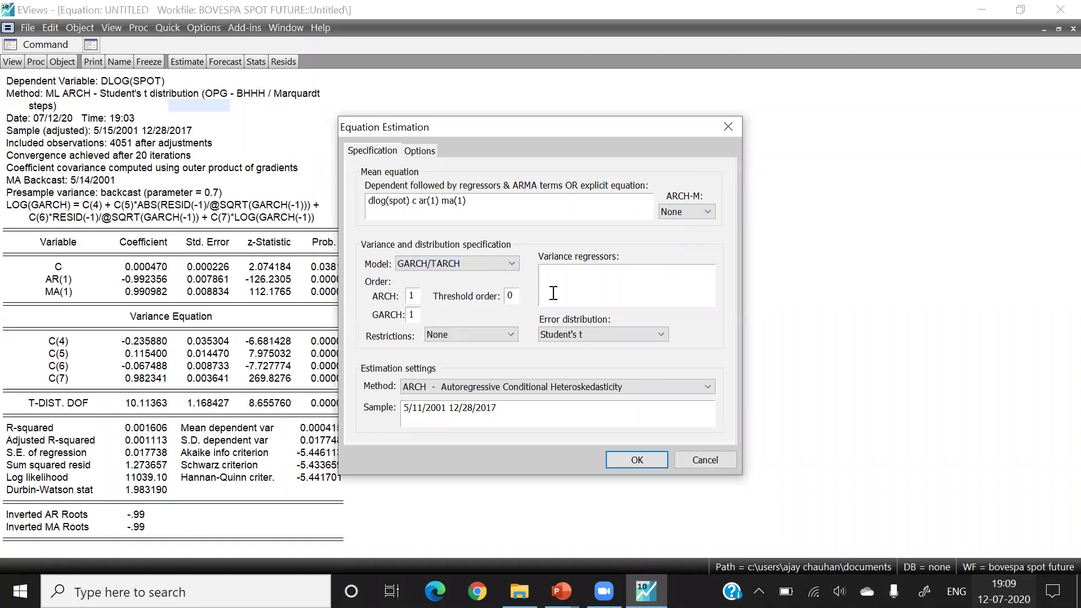
- Set the ARCH-M term to Variance and estimate the equation
{"action": "left_click", "coordinate": [706, 212]}
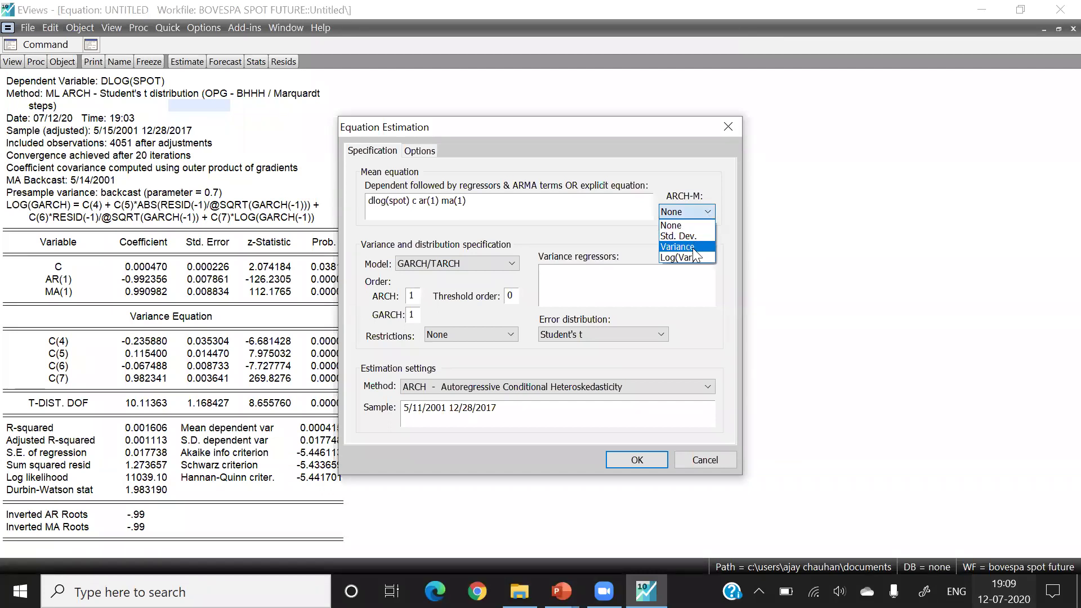
{"action": "left_click", "coordinate": [692, 248]}
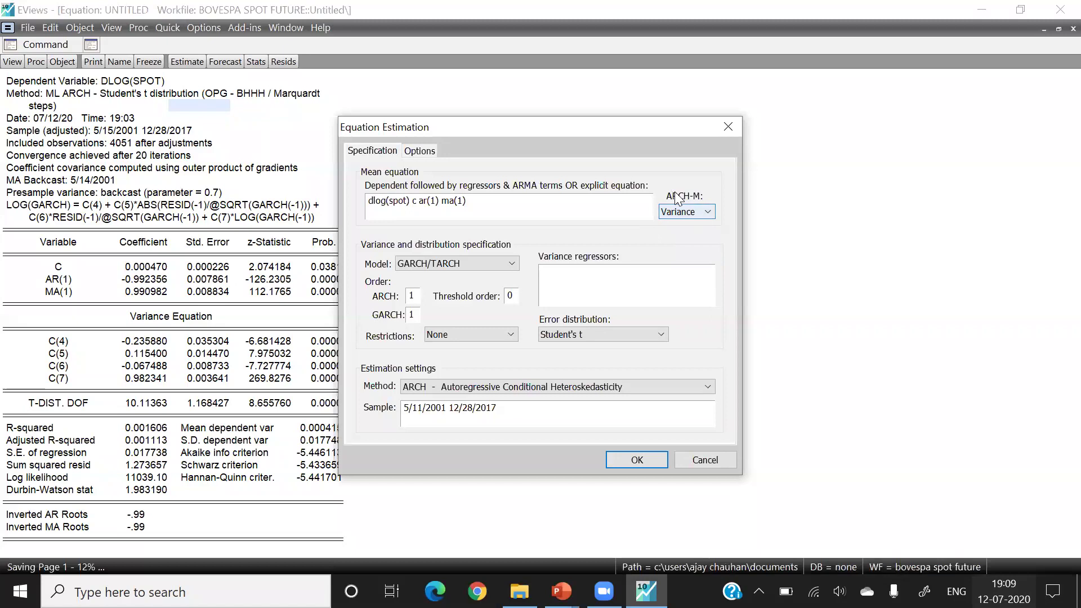
{"action": "left_click", "coordinate": [707, 213]}
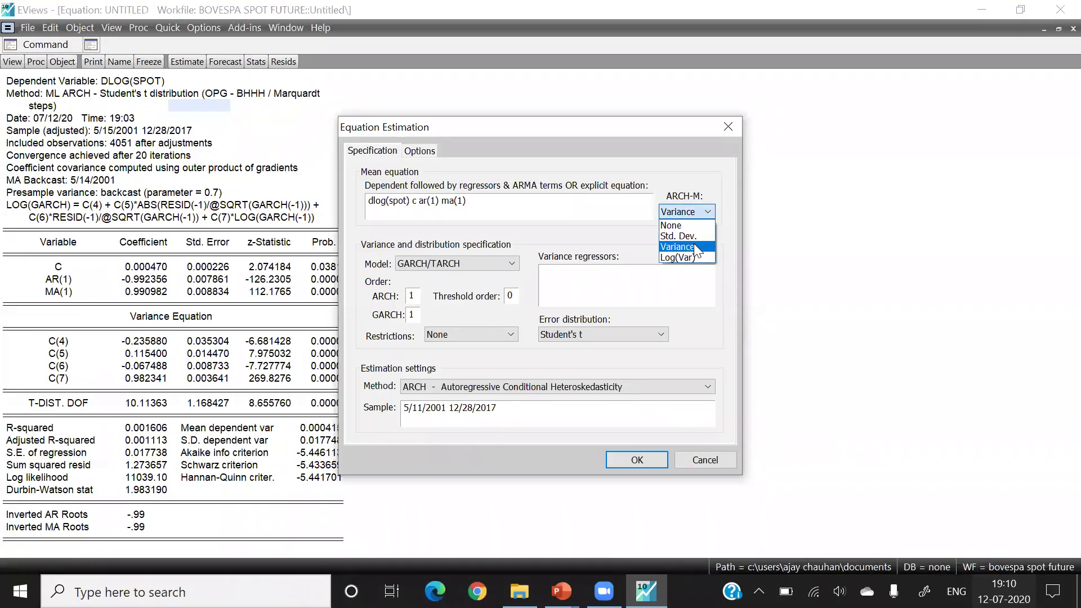
{"action": "left_click", "coordinate": [694, 243]}
{"action": "left_click", "coordinate": [706, 213]}
{"action": "left_click", "coordinate": [686, 250]}
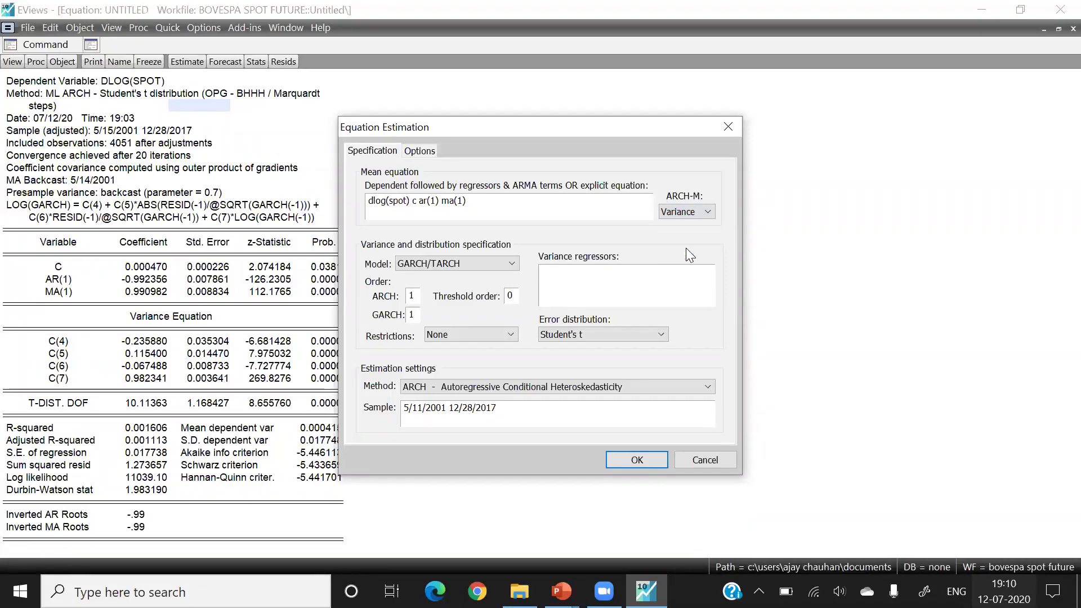
{"action": "left_click", "coordinate": [638, 460]}
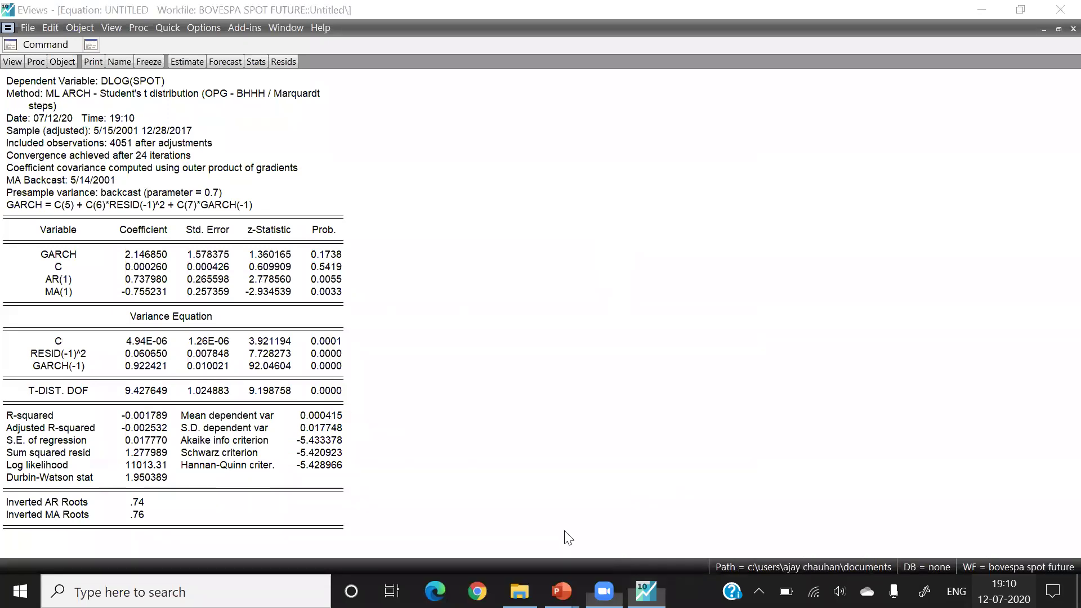
- Write the beginning of a question beside the output: "Q Can we say that Returns &"
{"action": "left_click_drag", "start_coordinate": [339, 88], "coordinate": [349, 115]}
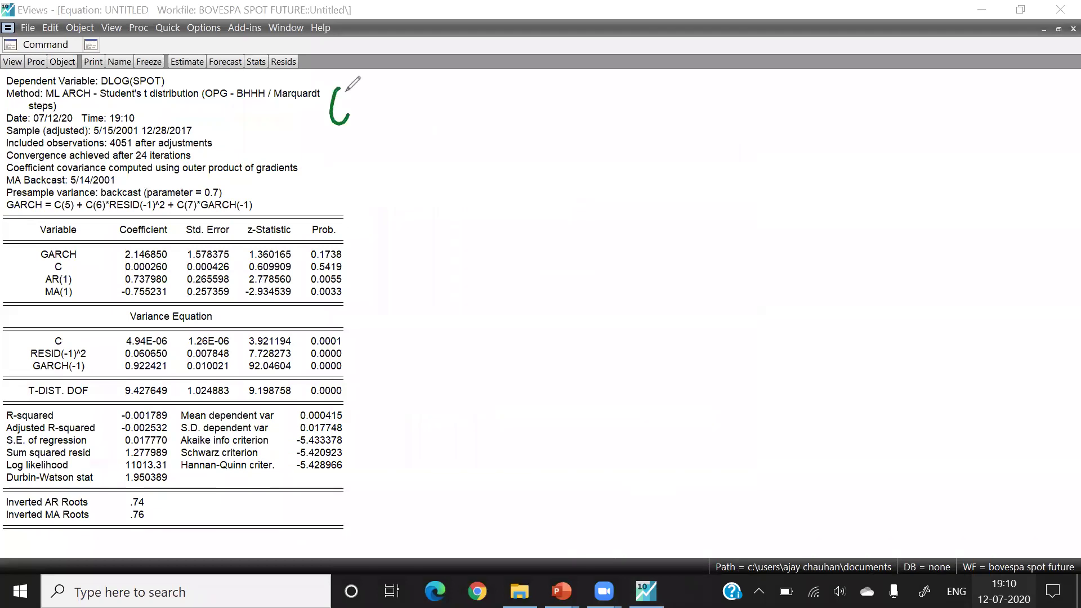
{"action": "left_click_drag", "start_coordinate": [344, 76], "coordinate": [341, 119]}
{"action": "mouse_move", "coordinate": [412, 73]}
{"action": "left_mouse_down"}
{"action": "mouse_move", "coordinate": [409, 106]}
{"action": "mouse_move", "coordinate": [507, 86]}
{"action": "mouse_move", "coordinate": [521, 99]}
{"action": "mouse_move", "coordinate": [580, 79]}
{"action": "mouse_move", "coordinate": [590, 102]}
{"action": "mouse_move", "coordinate": [582, 155]}
{"action": "left_mouse_up"}
{"action": "left_click", "coordinate": [639, 68]}
{"action": "left_click_drag", "start_coordinate": [639, 68], "coordinate": [641, 110]}
{"action": "left_click_drag", "start_coordinate": [630, 90], "coordinate": [659, 84]}
{"action": "left_click_drag", "start_coordinate": [656, 68], "coordinate": [669, 104]}
{"action": "left_click_drag", "start_coordinate": [684, 84], "coordinate": [690, 104]}
{"action": "left_click_drag", "start_coordinate": [697, 71], "coordinate": [740, 112]}
{"action": "left_click", "coordinate": [739, 73]}
{"action": "mouse_move", "coordinate": [741, 70]}
{"action": "left_mouse_down"}
{"action": "mouse_move", "coordinate": [753, 101]}
{"action": "mouse_move", "coordinate": [778, 104]}
{"action": "left_mouse_up"}
{"action": "mouse_move", "coordinate": [794, 67]}
{"action": "left_mouse_down"}
{"action": "mouse_move", "coordinate": [788, 93]}
{"action": "mouse_move", "coordinate": [828, 102]}
{"action": "mouse_move", "coordinate": [841, 84]}
{"action": "mouse_move", "coordinate": [900, 102]}
{"action": "left_mouse_up"}
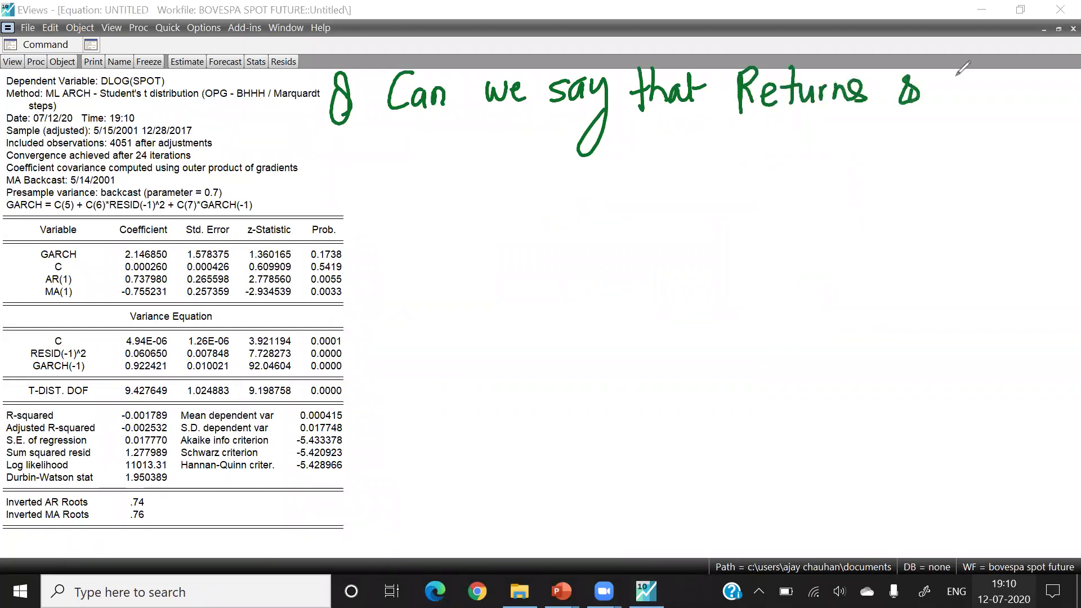
- Complete the handwritten question with "Volatility are related?"
{"action": "left_click_drag", "start_coordinate": [961, 68], "coordinate": [969, 101]}
{"action": "mouse_move", "coordinate": [969, 102]}
{"action": "left_mouse_down"}
{"action": "mouse_move", "coordinate": [979, 68]}
{"action": "mouse_move", "coordinate": [983, 100]}
{"action": "left_mouse_up"}
{"action": "mouse_move", "coordinate": [995, 65]}
{"action": "left_mouse_down"}
{"action": "mouse_move", "coordinate": [993, 102]}
{"action": "mouse_move", "coordinate": [1036, 101]}
{"action": "left_mouse_up"}
{"action": "left_click_drag", "start_coordinate": [1045, 61], "coordinate": [1042, 100]}
{"action": "left_click_drag", "start_coordinate": [1049, 81], "coordinate": [1049, 100]}
{"action": "left_click_drag", "start_coordinate": [1057, 61], "coordinate": [1058, 135]}
{"action": "left_click_drag", "start_coordinate": [1067, 93], "coordinate": [1078, 113]}
{"action": "mouse_move", "coordinate": [405, 144]}
{"action": "left_mouse_down"}
{"action": "mouse_move", "coordinate": [414, 141]}
{"action": "mouse_move", "coordinate": [415, 158]}
{"action": "left_mouse_up"}
{"action": "mouse_move", "coordinate": [422, 152]}
{"action": "left_mouse_down"}
{"action": "mouse_move", "coordinate": [429, 141]}
{"action": "mouse_move", "coordinate": [442, 157]}
{"action": "mouse_move", "coordinate": [580, 152]}
{"action": "mouse_move", "coordinate": [605, 116]}
{"action": "mouse_move", "coordinate": [638, 149]}
{"action": "left_mouse_up"}
{"action": "left_click", "coordinate": [637, 159]}
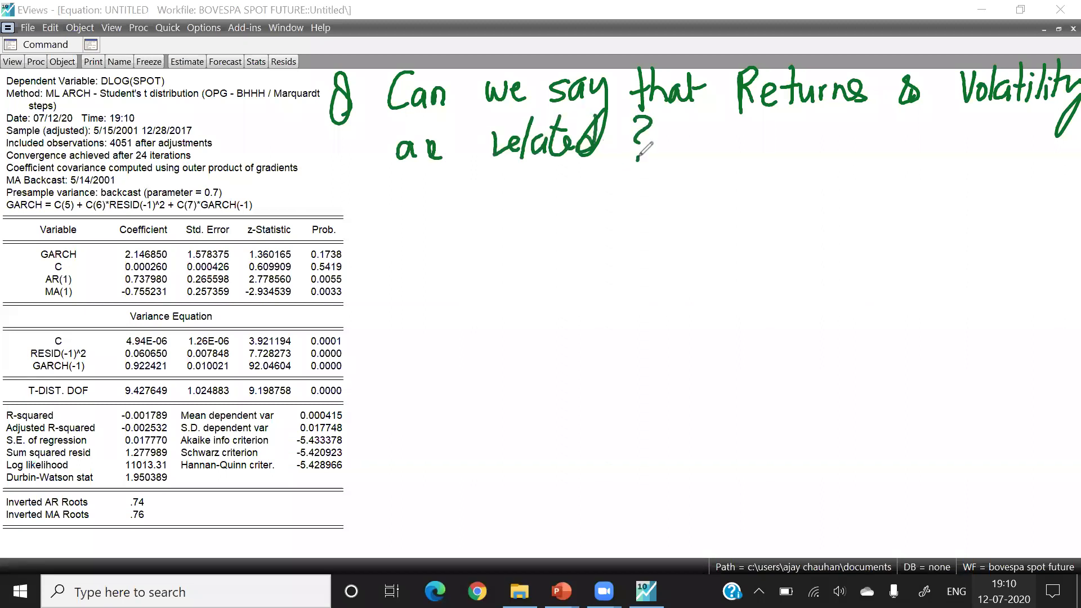
- Write "⇒ High Risk" below the question, followed by a right-pointing arrow
{"action": "left_click_drag", "start_coordinate": [363, 201], "coordinate": [394, 214]}
{"action": "left_click_drag", "start_coordinate": [382, 198], "coordinate": [385, 223]}
{"action": "left_click_drag", "start_coordinate": [448, 181], "coordinate": [448, 228]}
{"action": "left_click_drag", "start_coordinate": [448, 207], "coordinate": [468, 206]}
{"action": "mouse_move", "coordinate": [466, 181]}
{"action": "left_mouse_down"}
{"action": "mouse_move", "coordinate": [466, 224]}
{"action": "mouse_move", "coordinate": [506, 215]}
{"action": "mouse_move", "coordinate": [485, 264]}
{"action": "left_mouse_up"}
{"action": "left_click", "coordinate": [484, 195]}
{"action": "mouse_move", "coordinate": [510, 172]}
{"action": "left_mouse_down"}
{"action": "mouse_move", "coordinate": [510, 225]}
{"action": "mouse_move", "coordinate": [524, 225]}
{"action": "left_mouse_up"}
{"action": "left_click_drag", "start_coordinate": [568, 169], "coordinate": [568, 216]}
{"action": "mouse_move", "coordinate": [568, 172]}
{"action": "left_mouse_down"}
{"action": "mouse_move", "coordinate": [592, 211]}
{"action": "mouse_move", "coordinate": [612, 212]}
{"action": "left_mouse_up"}
{"action": "left_click_drag", "start_coordinate": [632, 175], "coordinate": [632, 218]}
{"action": "mouse_move", "coordinate": [647, 167]}
{"action": "left_mouse_down"}
{"action": "mouse_move", "coordinate": [649, 219]}
{"action": "mouse_move", "coordinate": [742, 197]}
{"action": "mouse_move", "coordinate": [735, 211]}
{"action": "left_mouse_up"}
- Write "High Return" after the arrow that follows "High Risk"
{"action": "mouse_move", "coordinate": [791, 157]}
{"action": "left_mouse_down"}
{"action": "mouse_move", "coordinate": [786, 208]}
{"action": "mouse_move", "coordinate": [810, 185]}
{"action": "mouse_move", "coordinate": [808, 204]}
{"action": "left_mouse_up"}
{"action": "left_click_drag", "start_coordinate": [820, 179], "coordinate": [820, 194]}
{"action": "mouse_move", "coordinate": [827, 195]}
{"action": "left_mouse_down"}
{"action": "mouse_move", "coordinate": [842, 179]}
{"action": "mouse_move", "coordinate": [818, 239]}
{"action": "left_mouse_up"}
{"action": "left_click_drag", "start_coordinate": [848, 146], "coordinate": [847, 195]}
{"action": "left_click_drag", "start_coordinate": [848, 186], "coordinate": [865, 197]}
{"action": "left_click_drag", "start_coordinate": [888, 141], "coordinate": [889, 200]}
{"action": "mouse_move", "coordinate": [889, 143]}
{"action": "left_mouse_down"}
{"action": "mouse_move", "coordinate": [918, 169]}
{"action": "mouse_move", "coordinate": [926, 197]}
{"action": "left_mouse_up"}
{"action": "left_click_drag", "start_coordinate": [942, 146], "coordinate": [954, 196]}
{"action": "mouse_move", "coordinate": [945, 160]}
{"action": "left_mouse_down"}
{"action": "mouse_move", "coordinate": [964, 158]}
{"action": "mouse_move", "coordinate": [985, 195]}
{"action": "mouse_move", "coordinate": [993, 169]}
{"action": "left_mouse_up"}
{"action": "left_click_drag", "start_coordinate": [995, 194], "coordinate": [1005, 195]}
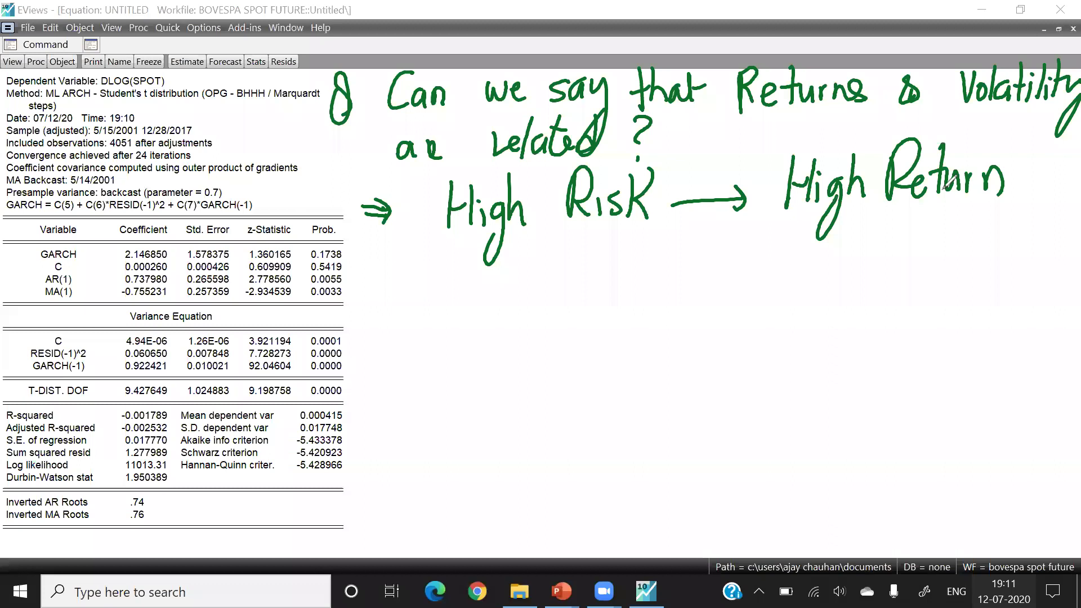
- Mark the word "Returns" and start the mean equation below with "r_p = α + β"
{"action": "left_click", "coordinate": [780, 116]}
{"action": "mouse_move", "coordinate": [412, 282]}
{"action": "left_mouse_down"}
{"action": "mouse_move", "coordinate": [422, 325]}
{"action": "mouse_move", "coordinate": [445, 273]}
{"action": "left_mouse_up"}
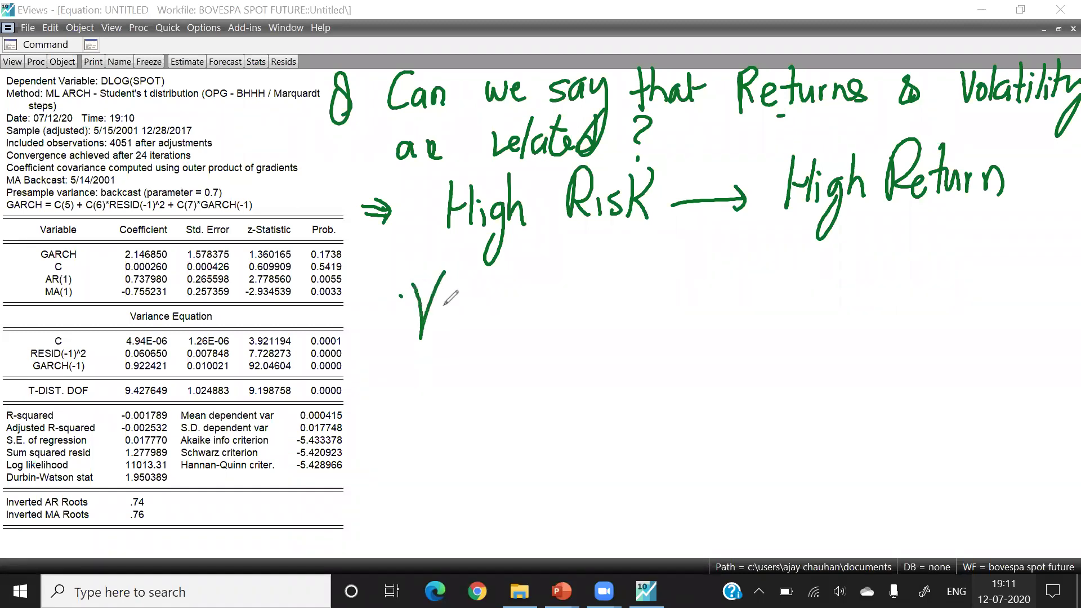
{"action": "mouse_move", "coordinate": [437, 319]}
{"action": "left_mouse_down"}
{"action": "mouse_move", "coordinate": [438, 352]}
{"action": "mouse_move", "coordinate": [444, 332]}
{"action": "mouse_move", "coordinate": [489, 299]}
{"action": "mouse_move", "coordinate": [491, 309]}
{"action": "left_mouse_up"}
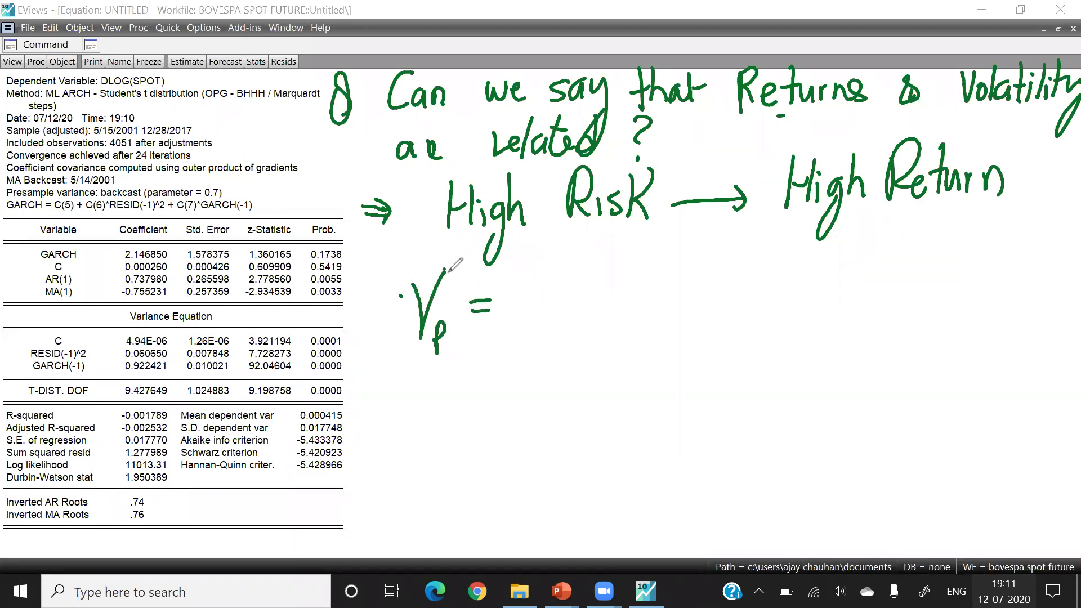
{"action": "left_click_drag", "start_coordinate": [449, 269], "coordinate": [452, 274]}
{"action": "mouse_move", "coordinate": [516, 297]}
{"action": "left_mouse_down"}
{"action": "mouse_move", "coordinate": [549, 272]}
{"action": "mouse_move", "coordinate": [540, 309]}
{"action": "left_mouse_up"}
{"action": "mouse_move", "coordinate": [565, 273]}
{"action": "left_mouse_down"}
{"action": "mouse_move", "coordinate": [564, 307]}
{"action": "mouse_move", "coordinate": [578, 289]}
{"action": "mouse_move", "coordinate": [608, 318]}
{"action": "left_mouse_up"}
{"action": "left_click_drag", "start_coordinate": [608, 273], "coordinate": [614, 293]}
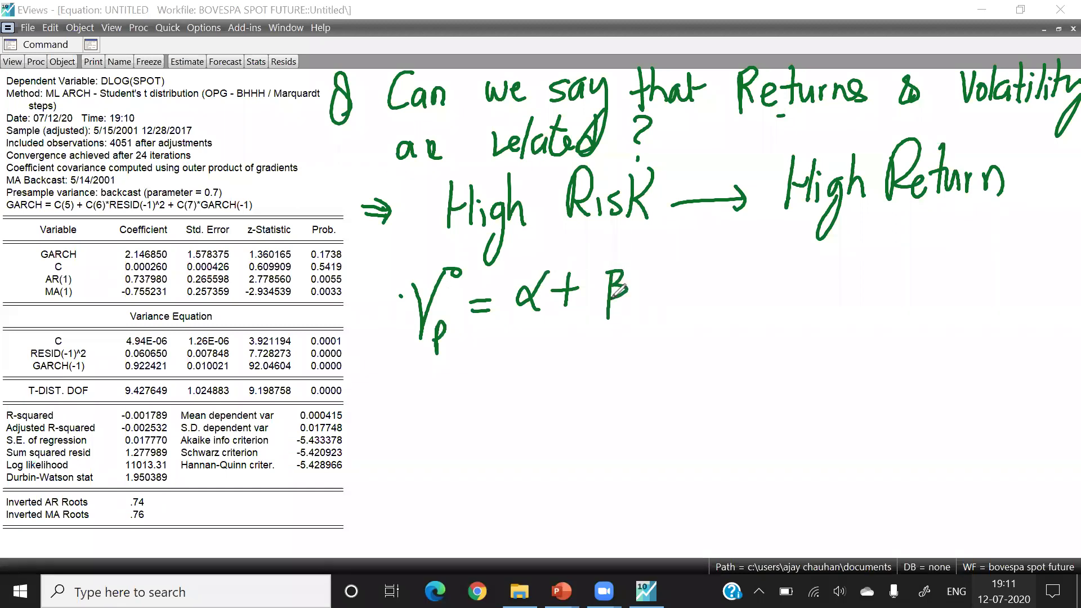
- Add the lagged term Y_t-1 and a plus sign, and give its β the subscript 1
{"action": "left_click_drag", "start_coordinate": [668, 260], "coordinate": [643, 335]}
{"action": "left_click_drag", "start_coordinate": [648, 282], "coordinate": [663, 323]}
{"action": "left_click_drag", "start_coordinate": [659, 308], "coordinate": [685, 311]}
{"action": "left_click_drag", "start_coordinate": [692, 304], "coordinate": [691, 321]}
{"action": "left_click_drag", "start_coordinate": [717, 269], "coordinate": [718, 304]}
{"action": "left_click_drag", "start_coordinate": [708, 288], "coordinate": [729, 286]}
{"action": "left_click_drag", "start_coordinate": [618, 307], "coordinate": [619, 324]}
- Add the lagged error term "β2 ε_t-1" to the mean equation
{"action": "left_click_drag", "start_coordinate": [749, 272], "coordinate": [750, 310]}
{"action": "left_click_drag", "start_coordinate": [752, 264], "coordinate": [752, 308]}
{"action": "left_click_drag", "start_coordinate": [761, 300], "coordinate": [771, 309]}
{"action": "left_click_drag", "start_coordinate": [801, 265], "coordinate": [797, 309]}
{"action": "left_click_drag", "start_coordinate": [806, 282], "coordinate": [807, 309]}
{"action": "left_click_drag", "start_coordinate": [801, 294], "coordinate": [835, 310]}
{"action": "left_click", "coordinate": [823, 298]}
- Complete the mean equation with the lagged variance term "+ β3 σ²_t-1"
{"action": "mouse_move", "coordinate": [879, 265]}
{"action": "left_mouse_down"}
{"action": "mouse_move", "coordinate": [880, 289]}
{"action": "mouse_move", "coordinate": [894, 275]}
{"action": "mouse_move", "coordinate": [920, 298]}
{"action": "left_mouse_up"}
{"action": "left_click_drag", "start_coordinate": [924, 251], "coordinate": [924, 300]}
{"action": "mouse_move", "coordinate": [980, 267]}
{"action": "left_mouse_down"}
{"action": "mouse_move", "coordinate": [1031, 259]}
{"action": "mouse_move", "coordinate": [984, 299]}
{"action": "mouse_move", "coordinate": [1009, 293]}
{"action": "left_mouse_up"}
{"action": "left_click_drag", "start_coordinate": [1017, 285], "coordinate": [1016, 299]}
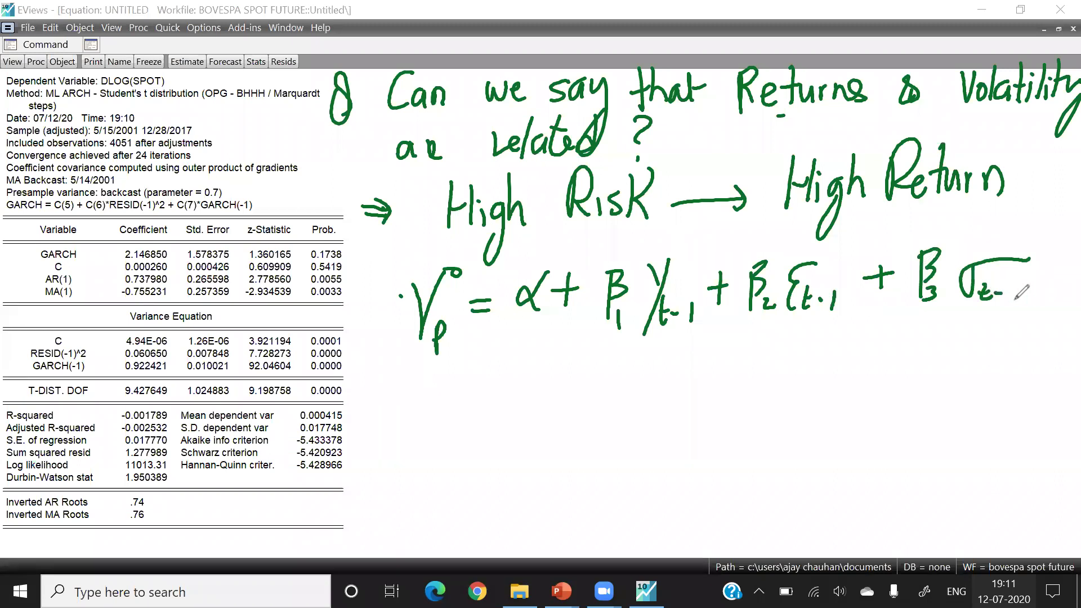
{"action": "left_click_drag", "start_coordinate": [992, 231], "coordinate": [1033, 236]}
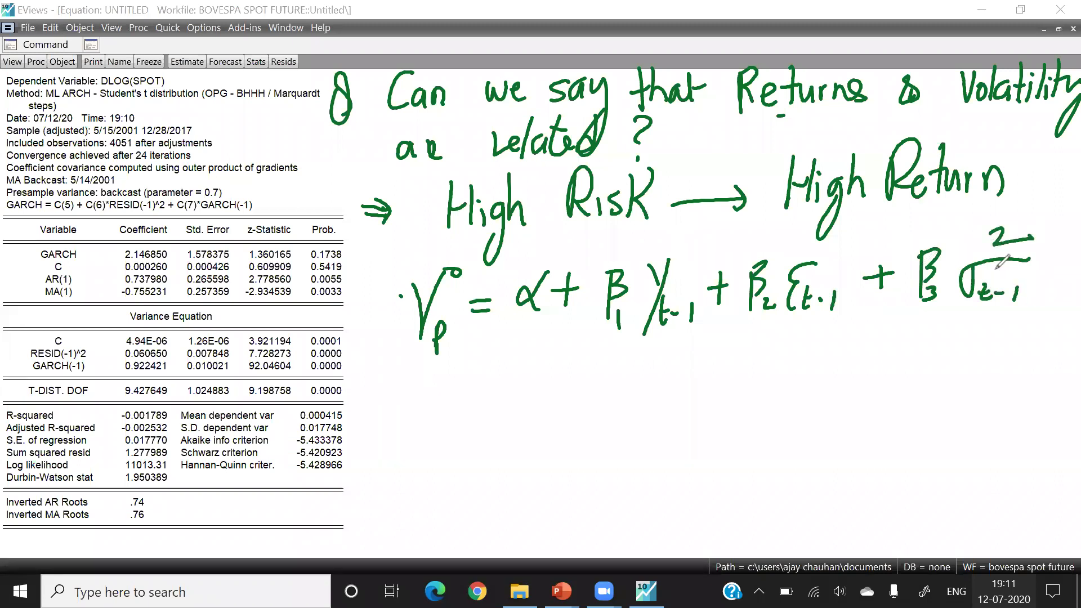
- Draw a box around the mean equation and label it "M-GARCH" underneath
{"action": "mouse_move", "coordinate": [1044, 210]}
{"action": "left_mouse_down"}
{"action": "mouse_move", "coordinate": [574, 231]}
{"action": "mouse_move", "coordinate": [383, 293]}
{"action": "mouse_move", "coordinate": [672, 338]}
{"action": "left_mouse_up"}
{"action": "left_click_drag", "start_coordinate": [1044, 209], "coordinate": [1053, 307]}
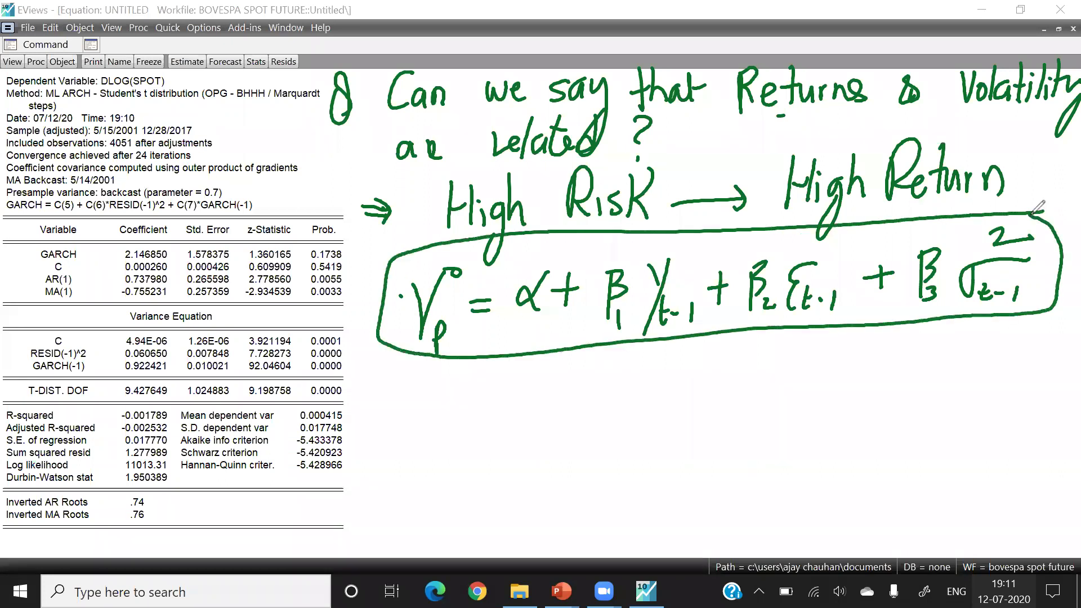
{"action": "mouse_move", "coordinate": [528, 372]}
{"action": "left_mouse_down"}
{"action": "mouse_move", "coordinate": [524, 410]}
{"action": "mouse_move", "coordinate": [579, 396]}
{"action": "mouse_move", "coordinate": [585, 381]}
{"action": "mouse_move", "coordinate": [685, 360]}
{"action": "mouse_move", "coordinate": [704, 371]}
{"action": "mouse_move", "coordinate": [732, 360]}
{"action": "mouse_move", "coordinate": [728, 373]}
{"action": "mouse_move", "coordinate": [742, 380]}
{"action": "left_mouse_up"}
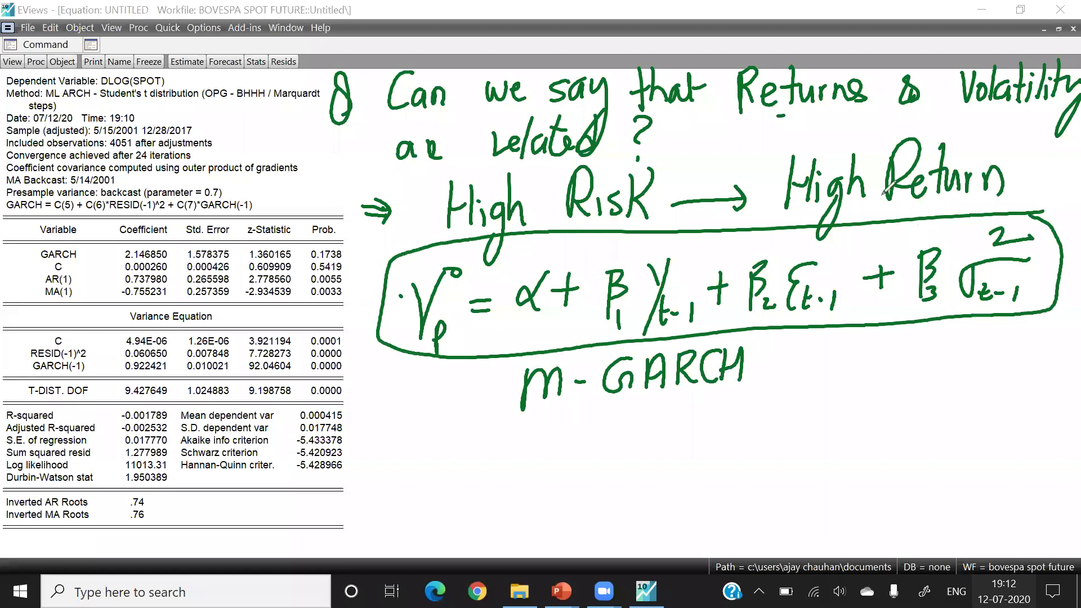
- In red, draw an arrow from β3 to r_p, then circle β3 and the GARCH term's probability in the output
{"action": "mouse_move", "coordinate": [926, 237]}
{"action": "left_mouse_down"}
{"action": "mouse_move", "coordinate": [851, 229]}
{"action": "mouse_move", "coordinate": [506, 253]}
{"action": "mouse_move", "coordinate": [476, 277]}
{"action": "mouse_move", "coordinate": [496, 286]}
{"action": "left_mouse_up"}
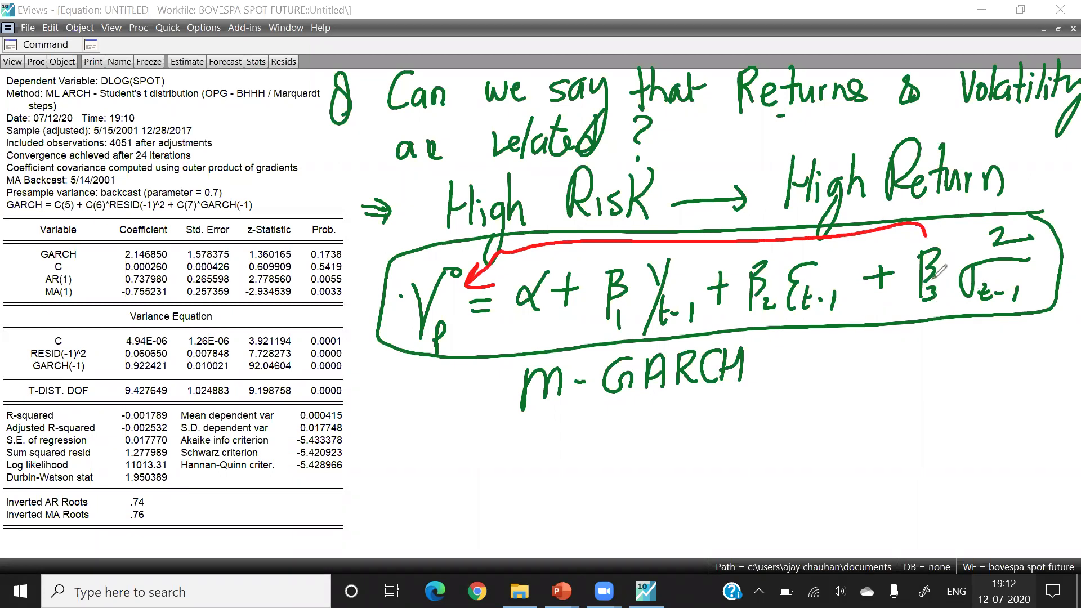
{"action": "left_click_drag", "start_coordinate": [957, 239], "coordinate": [960, 245]}
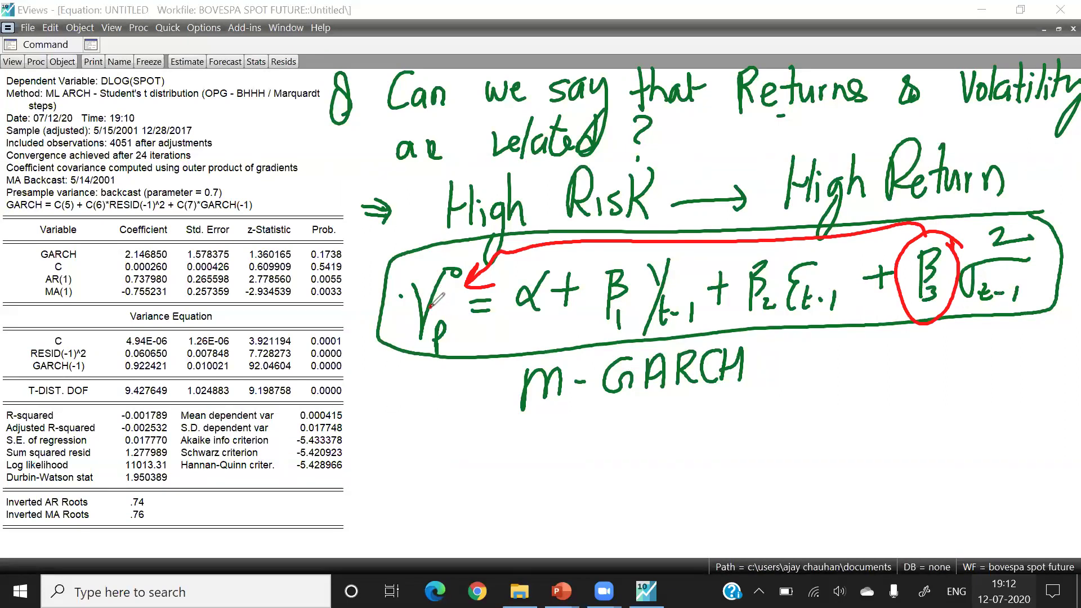
{"action": "mouse_move", "coordinate": [301, 242]}
{"action": "left_mouse_down"}
{"action": "mouse_move", "coordinate": [308, 268]}
{"action": "mouse_move", "coordinate": [327, 270]}
{"action": "mouse_move", "coordinate": [356, 258]}
{"action": "mouse_move", "coordinate": [333, 231]}
{"action": "left_mouse_up"}
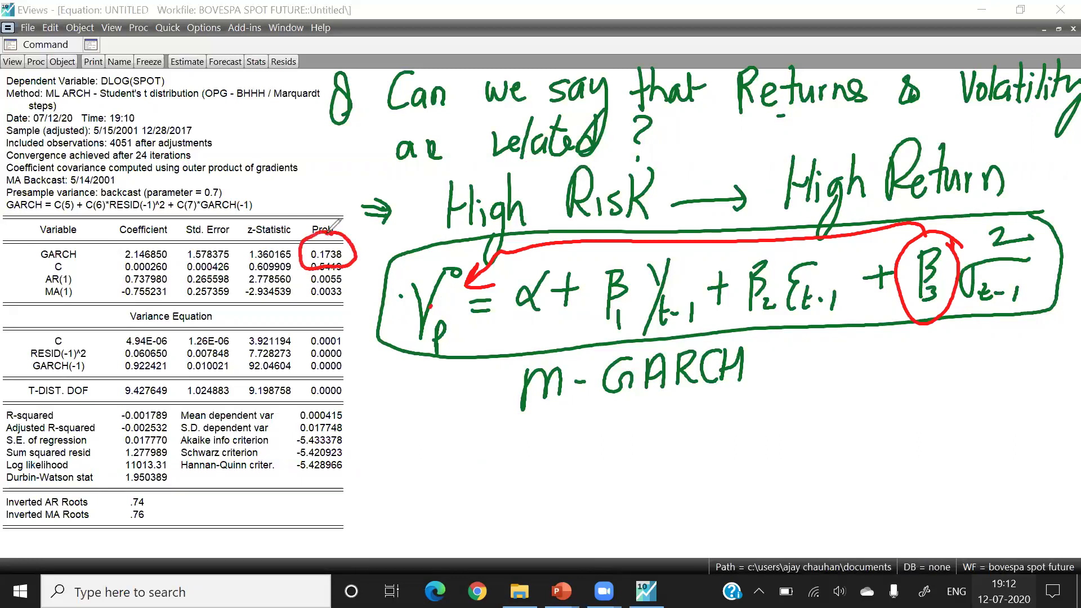
- Underline the red "Ans:-" heading below the equation and write "No" after it
{"action": "mouse_move", "coordinate": [381, 513]}
{"action": "left_mouse_down"}
{"action": "mouse_move", "coordinate": [407, 503]}
{"action": "mouse_move", "coordinate": [411, 474]}
{"action": "mouse_move", "coordinate": [442, 462]}
{"action": "mouse_move", "coordinate": [443, 499]}
{"action": "left_mouse_up"}
{"action": "left_click_drag", "start_coordinate": [383, 529], "coordinate": [434, 513]}
{"action": "mouse_move", "coordinate": [456, 457]}
{"action": "left_mouse_down"}
{"action": "mouse_move", "coordinate": [446, 498]}
{"action": "mouse_move", "coordinate": [463, 470]}
{"action": "left_mouse_up"}
{"action": "left_click", "coordinate": [454, 494]}
{"action": "mouse_move", "coordinate": [510, 438]}
{"action": "left_mouse_down"}
{"action": "mouse_move", "coordinate": [506, 492]}
{"action": "mouse_move", "coordinate": [513, 432]}
{"action": "mouse_move", "coordinate": [542, 436]}
{"action": "mouse_move", "coordinate": [543, 454]}
{"action": "left_mouse_up"}
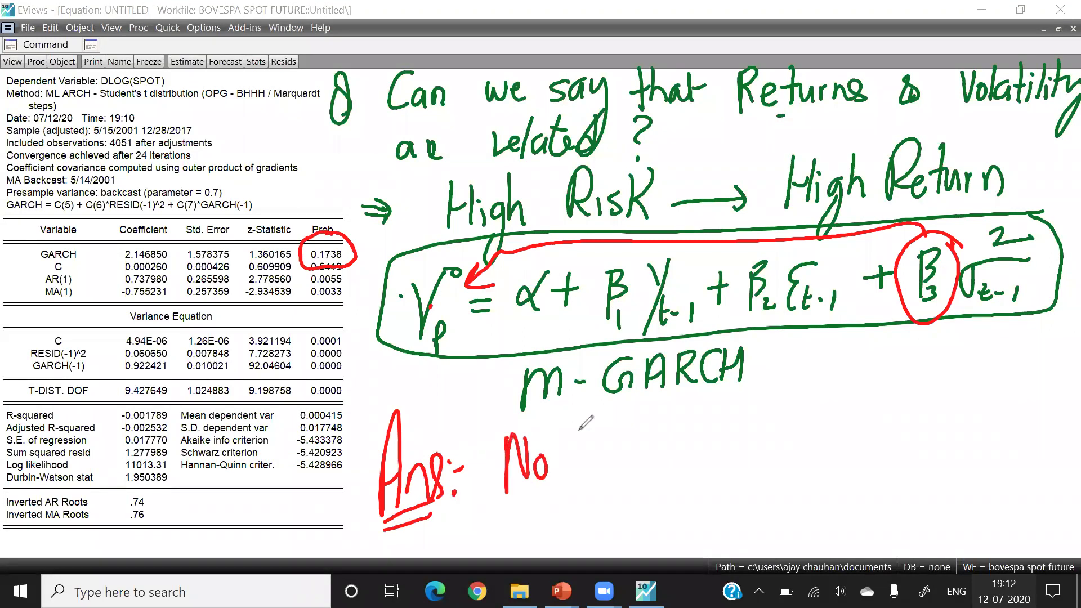
- Continue the red answer with "there is no sig relationship"
{"action": "mouse_move", "coordinate": [591, 429]}
{"action": "left_mouse_down"}
{"action": "mouse_move", "coordinate": [589, 466]}
{"action": "mouse_move", "coordinate": [599, 454]}
{"action": "left_mouse_up"}
{"action": "left_click_drag", "start_coordinate": [604, 429], "coordinate": [602, 465]}
{"action": "mouse_move", "coordinate": [601, 452]}
{"action": "left_mouse_down"}
{"action": "mouse_move", "coordinate": [616, 448]}
{"action": "mouse_move", "coordinate": [620, 464]}
{"action": "mouse_move", "coordinate": [666, 450]}
{"action": "mouse_move", "coordinate": [694, 456]}
{"action": "left_mouse_up"}
{"action": "left_click_drag", "start_coordinate": [743, 429], "coordinate": [753, 449]}
{"action": "left_click_drag", "start_coordinate": [764, 434], "coordinate": [761, 435]}
{"action": "mouse_move", "coordinate": [830, 418]}
{"action": "left_mouse_down"}
{"action": "mouse_move", "coordinate": [813, 449]}
{"action": "mouse_move", "coordinate": [843, 445]}
{"action": "mouse_move", "coordinate": [832, 504]}
{"action": "left_mouse_up"}
{"action": "left_click_drag", "start_coordinate": [889, 443], "coordinate": [900, 428]}
{"action": "left_click_drag", "start_coordinate": [902, 435], "coordinate": [917, 433]}
{"action": "mouse_move", "coordinate": [926, 387]}
{"action": "left_mouse_down"}
{"action": "mouse_move", "coordinate": [920, 442]}
{"action": "mouse_move", "coordinate": [957, 437]}
{"action": "left_mouse_up"}
{"action": "mouse_move", "coordinate": [962, 419]}
{"action": "left_mouse_down"}
{"action": "mouse_move", "coordinate": [970, 438]}
{"action": "mouse_move", "coordinate": [1008, 423]}
{"action": "mouse_move", "coordinate": [1003, 431]}
{"action": "left_mouse_up"}
{"action": "left_click_drag", "start_coordinate": [1035, 370], "coordinate": [1026, 433]}
{"action": "mouse_move", "coordinate": [1030, 419]}
{"action": "left_mouse_down"}
{"action": "mouse_move", "coordinate": [1058, 429]}
{"action": "mouse_move", "coordinate": [1052, 457]}
{"action": "left_mouse_up"}
{"action": "left_click", "coordinate": [1054, 385]}
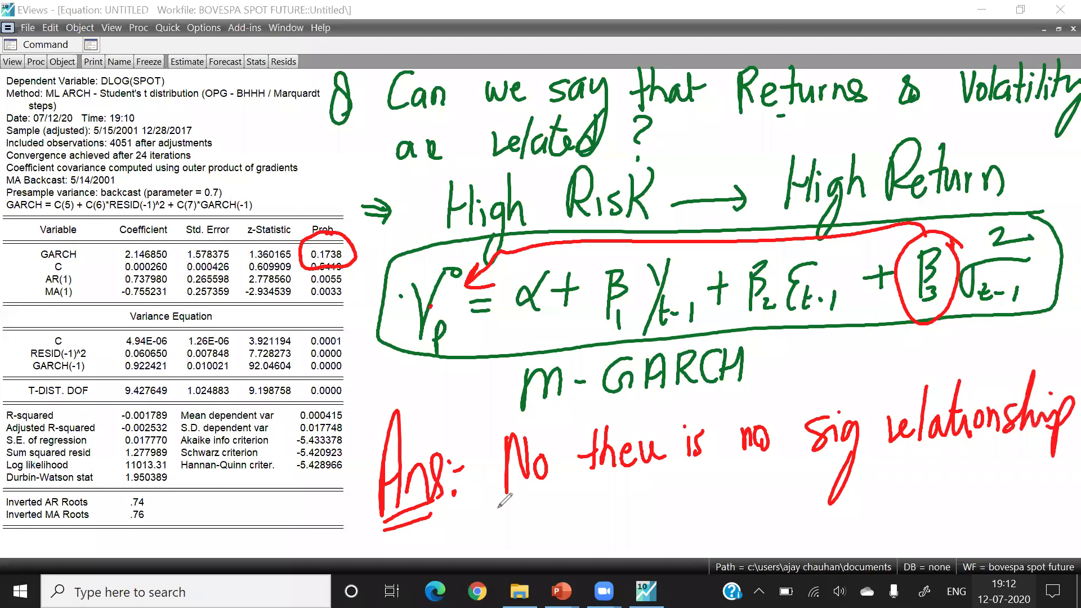
- Finish the red answer with "between σ² & Yt" and circle the M-GARCH label above it
{"action": "left_click_drag", "start_coordinate": [491, 502], "coordinate": [513, 540]}
{"action": "left_click_drag", "start_coordinate": [530, 496], "coordinate": [526, 541]}
{"action": "left_click_drag", "start_coordinate": [518, 515], "coordinate": [542, 509]}
{"action": "mouse_move", "coordinate": [543, 521]}
{"action": "left_mouse_down"}
{"action": "mouse_move", "coordinate": [563, 535]}
{"action": "mouse_move", "coordinate": [581, 511]}
{"action": "left_mouse_up"}
{"action": "left_click_drag", "start_coordinate": [574, 524], "coordinate": [623, 529]}
{"action": "mouse_move", "coordinate": [695, 502]}
{"action": "left_mouse_down"}
{"action": "mouse_move", "coordinate": [735, 495]}
{"action": "mouse_move", "coordinate": [695, 505]}
{"action": "left_mouse_up"}
{"action": "left_click_drag", "start_coordinate": [708, 470], "coordinate": [729, 480]}
{"action": "left_click", "coordinate": [714, 532]}
{"action": "left_click_drag", "start_coordinate": [806, 483], "coordinate": [811, 494]}
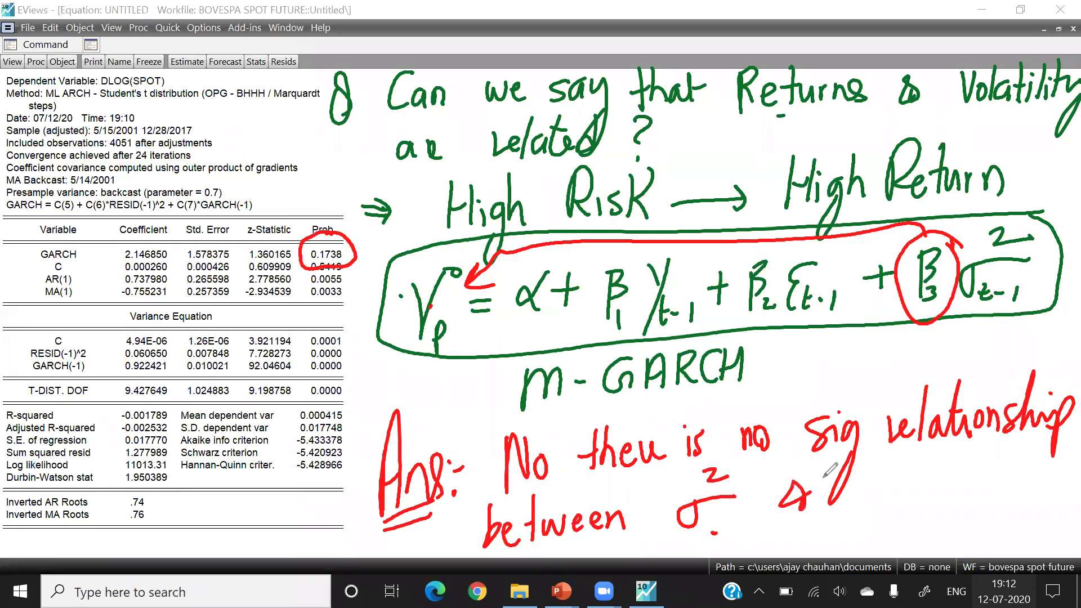
{"action": "mouse_move", "coordinate": [872, 471]}
{"action": "left_mouse_down"}
{"action": "mouse_move", "coordinate": [895, 490]}
{"action": "mouse_move", "coordinate": [891, 514]}
{"action": "mouse_move", "coordinate": [917, 508]}
{"action": "left_mouse_up"}
{"action": "left_click_drag", "start_coordinate": [900, 455], "coordinate": [928, 480]}
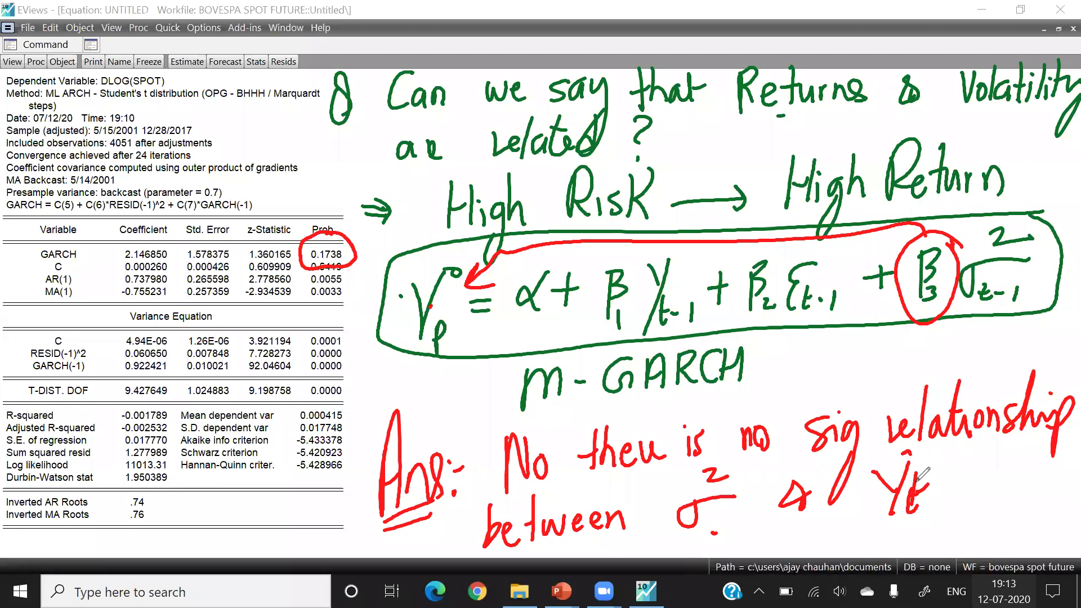
{"action": "mouse_move", "coordinate": [625, 337]}
{"action": "left_mouse_down"}
{"action": "mouse_move", "coordinate": [566, 341]}
{"action": "mouse_move", "coordinate": [528, 414]}
{"action": "mouse_move", "coordinate": [821, 366]}
{"action": "mouse_move", "coordinate": [507, 367]}
{"action": "left_mouse_up"}
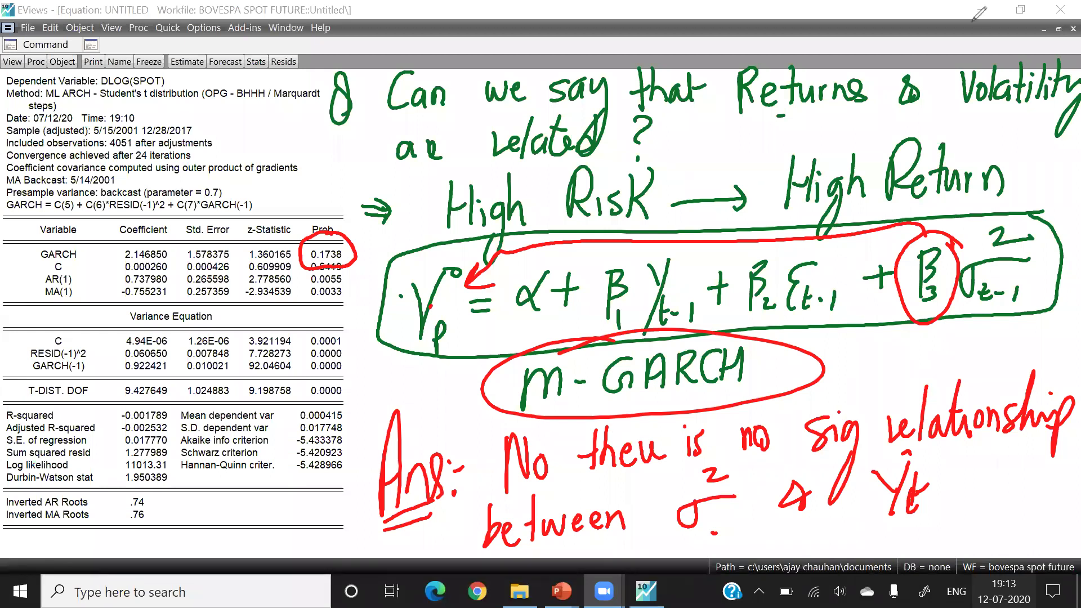
- Clear all drawings and write circled item 1, "Impact of an Event on the Volatility", in red beside the output
{"action": "key", "text": "Escape"}
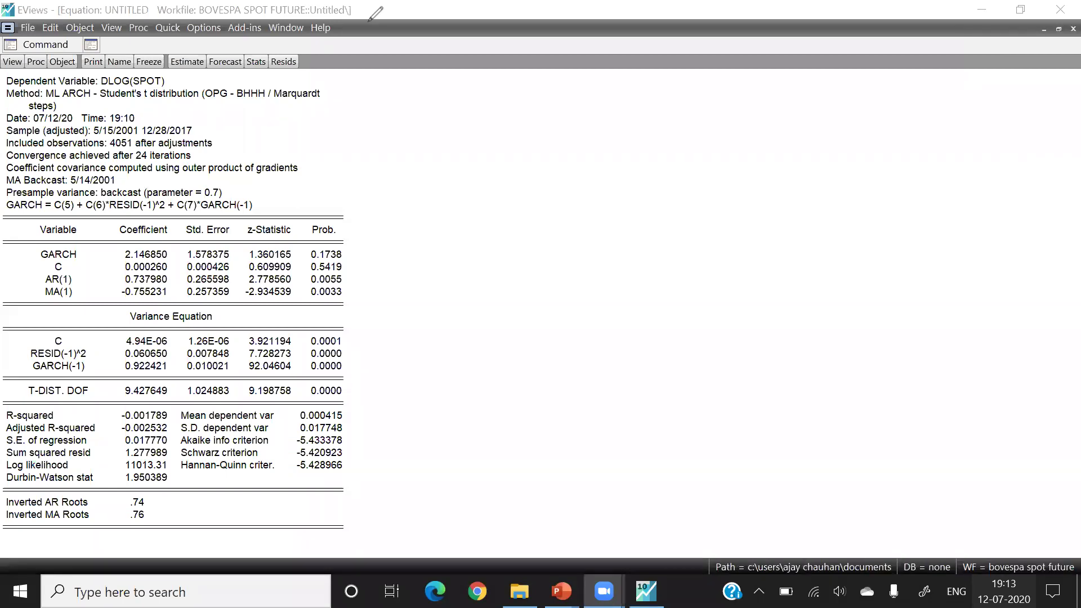
{"action": "left_click_drag", "start_coordinate": [363, 73], "coordinate": [375, 85]}
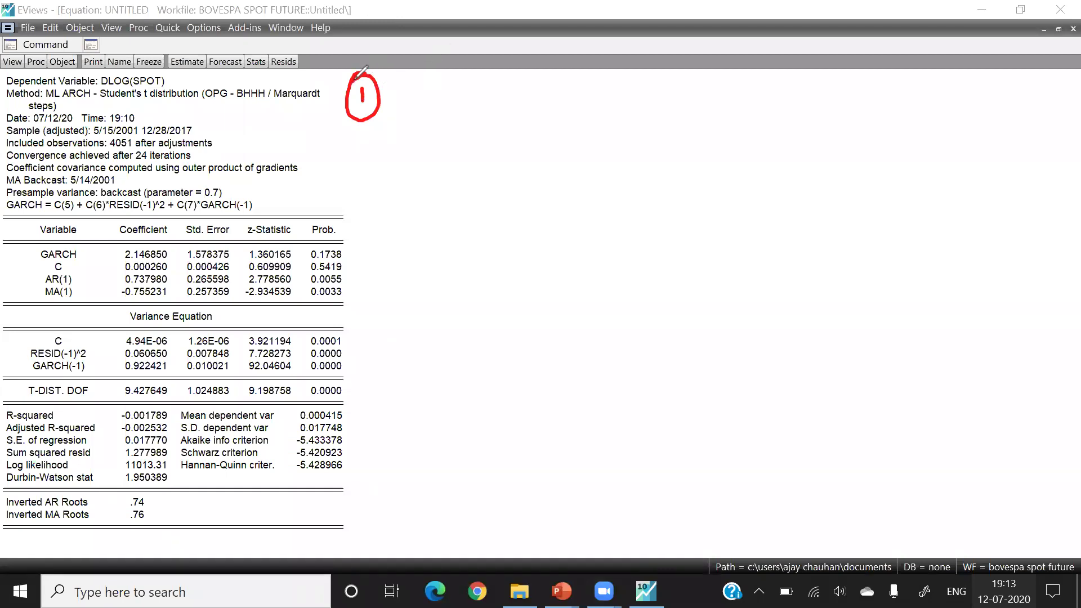
{"action": "mouse_move", "coordinate": [405, 76]}
{"action": "left_mouse_down"}
{"action": "mouse_move", "coordinate": [473, 135]}
{"action": "mouse_move", "coordinate": [501, 85]}
{"action": "mouse_move", "coordinate": [523, 85]}
{"action": "mouse_move", "coordinate": [537, 105]}
{"action": "mouse_move", "coordinate": [549, 84]}
{"action": "mouse_move", "coordinate": [605, 59]}
{"action": "left_mouse_up"}
{"action": "mouse_move", "coordinate": [631, 101]}
{"action": "left_mouse_down"}
{"action": "mouse_move", "coordinate": [695, 102]}
{"action": "mouse_move", "coordinate": [732, 78]}
{"action": "mouse_move", "coordinate": [772, 93]}
{"action": "mouse_move", "coordinate": [816, 70]}
{"action": "mouse_move", "coordinate": [851, 76]}
{"action": "mouse_move", "coordinate": [856, 92]}
{"action": "left_mouse_up"}
{"action": "mouse_move", "coordinate": [895, 59]}
{"action": "left_mouse_down"}
{"action": "mouse_move", "coordinate": [885, 82]}
{"action": "mouse_move", "coordinate": [957, 76]}
{"action": "mouse_move", "coordinate": [1016, 64]}
{"action": "mouse_move", "coordinate": [1036, 38]}
{"action": "mouse_move", "coordinate": [1061, 74]}
{"action": "mouse_move", "coordinate": [1047, 110]}
{"action": "left_mouse_up"}
- Write circled item 2, "Seasonality in the Volatility", below the first item
{"action": "left_click_drag", "start_coordinate": [367, 145], "coordinate": [373, 176]}
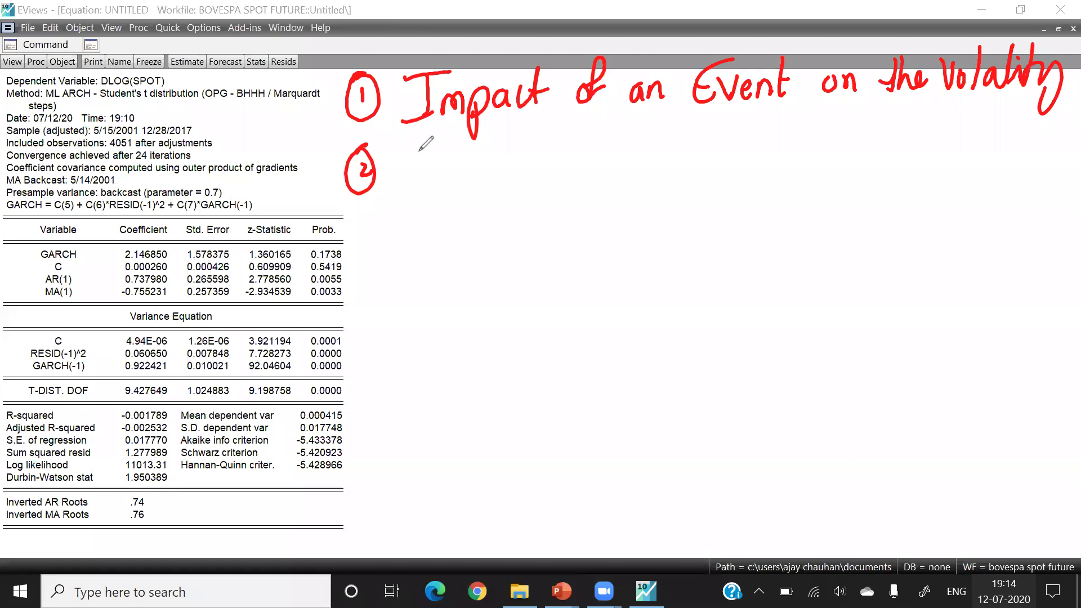
{"action": "mouse_move", "coordinate": [436, 144]}
{"action": "left_mouse_down"}
{"action": "mouse_move", "coordinate": [538, 169]}
{"action": "mouse_move", "coordinate": [624, 161]}
{"action": "left_mouse_up"}
{"action": "mouse_move", "coordinate": [632, 112]}
{"action": "left_mouse_down"}
{"action": "mouse_move", "coordinate": [626, 165]}
{"action": "mouse_move", "coordinate": [642, 197]}
{"action": "left_mouse_up"}
{"action": "left_click", "coordinate": [719, 125]}
{"action": "mouse_move", "coordinate": [712, 138]}
{"action": "left_mouse_down"}
{"action": "mouse_move", "coordinate": [714, 155]}
{"action": "mouse_move", "coordinate": [735, 152]}
{"action": "left_mouse_up"}
{"action": "mouse_move", "coordinate": [788, 106]}
{"action": "left_mouse_down"}
{"action": "mouse_move", "coordinate": [780, 152]}
{"action": "mouse_move", "coordinate": [800, 118]}
{"action": "mouse_move", "coordinate": [809, 148]}
{"action": "mouse_move", "coordinate": [825, 147]}
{"action": "left_mouse_up"}
{"action": "mouse_move", "coordinate": [850, 110]}
{"action": "left_mouse_down"}
{"action": "mouse_move", "coordinate": [878, 104]}
{"action": "mouse_move", "coordinate": [882, 128]}
{"action": "left_mouse_up"}
{"action": "mouse_move", "coordinate": [898, 102]}
{"action": "left_mouse_down"}
{"action": "mouse_move", "coordinate": [901, 143]}
{"action": "mouse_move", "coordinate": [923, 144]}
{"action": "left_mouse_up"}
{"action": "mouse_move", "coordinate": [932, 96]}
{"action": "left_mouse_down"}
{"action": "mouse_move", "coordinate": [949, 138]}
{"action": "mouse_move", "coordinate": [994, 140]}
{"action": "left_mouse_up"}
- Start circled item 3 below with the words "Short-term or"
{"action": "left_click_drag", "start_coordinate": [376, 211], "coordinate": [354, 245]}
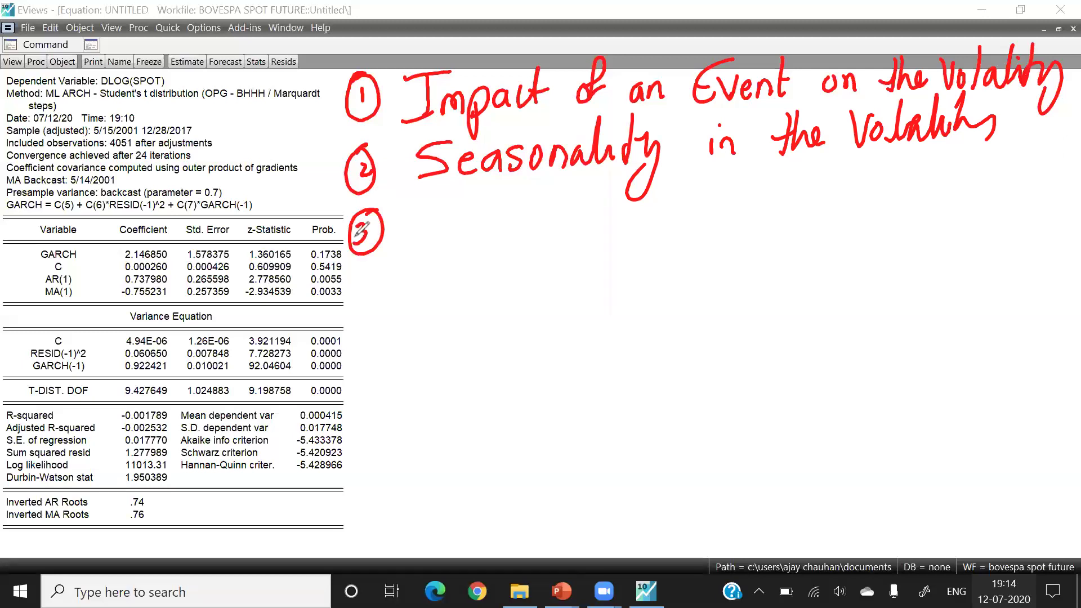
{"action": "mouse_move", "coordinate": [437, 202]}
{"action": "left_mouse_down"}
{"action": "mouse_move", "coordinate": [414, 231]}
{"action": "mouse_move", "coordinate": [487, 211]}
{"action": "mouse_move", "coordinate": [496, 231]}
{"action": "left_mouse_up"}
{"action": "mouse_move", "coordinate": [488, 204]}
{"action": "left_mouse_down"}
{"action": "mouse_move", "coordinate": [510, 201]}
{"action": "mouse_move", "coordinate": [519, 218]}
{"action": "left_mouse_up"}
{"action": "mouse_move", "coordinate": [542, 183]}
{"action": "left_mouse_down"}
{"action": "mouse_move", "coordinate": [538, 231]}
{"action": "mouse_move", "coordinate": [530, 212]}
{"action": "mouse_move", "coordinate": [557, 225]}
{"action": "left_mouse_up"}
{"action": "mouse_move", "coordinate": [560, 226]}
{"action": "left_mouse_down"}
{"action": "mouse_move", "coordinate": [577, 209]}
{"action": "mouse_move", "coordinate": [596, 224]}
{"action": "left_mouse_up"}
{"action": "mouse_move", "coordinate": [656, 194]}
{"action": "left_mouse_down"}
{"action": "mouse_move", "coordinate": [647, 214]}
{"action": "mouse_move", "coordinate": [658, 194]}
{"action": "left_mouse_up"}
{"action": "left_click_drag", "start_coordinate": [667, 218], "coordinate": [684, 199]}
- Complete item 3 with the words "long-term Volatility"
{"action": "mouse_move", "coordinate": [721, 168]}
{"action": "left_mouse_down"}
{"action": "mouse_move", "coordinate": [713, 212]}
{"action": "mouse_move", "coordinate": [769, 186]}
{"action": "mouse_move", "coordinate": [754, 253]}
{"action": "left_mouse_up"}
{"action": "left_click_drag", "start_coordinate": [779, 195], "coordinate": [790, 194]}
{"action": "mouse_move", "coordinate": [798, 164]}
{"action": "left_mouse_down"}
{"action": "mouse_move", "coordinate": [795, 201]}
{"action": "mouse_move", "coordinate": [813, 188]}
{"action": "mouse_move", "coordinate": [851, 200]}
{"action": "left_mouse_up"}
{"action": "mouse_move", "coordinate": [888, 163]}
{"action": "left_mouse_down"}
{"action": "mouse_move", "coordinate": [895, 179]}
{"action": "mouse_move", "coordinate": [910, 160]}
{"action": "mouse_move", "coordinate": [920, 180]}
{"action": "left_mouse_up"}
{"action": "mouse_move", "coordinate": [931, 153]}
{"action": "left_mouse_down"}
{"action": "mouse_move", "coordinate": [923, 192]}
{"action": "mouse_move", "coordinate": [967, 189]}
{"action": "left_mouse_up"}
{"action": "left_click_drag", "start_coordinate": [979, 169], "coordinate": [983, 182]}
{"action": "left_click_drag", "start_coordinate": [990, 144], "coordinate": [994, 183]}
{"action": "mouse_move", "coordinate": [981, 168]}
{"action": "left_mouse_down"}
{"action": "mouse_move", "coordinate": [1005, 163]}
{"action": "mouse_move", "coordinate": [1018, 206]}
{"action": "left_mouse_up"}
{"action": "left_click_drag", "start_coordinate": [1017, 169], "coordinate": [997, 204]}
{"action": "left_click_drag", "start_coordinate": [1026, 179], "coordinate": [1038, 177]}
- Write circled item 4, "Volatility Spillovers.", below the third item
{"action": "left_click_drag", "start_coordinate": [372, 249], "coordinate": [375, 303]}
{"action": "mouse_move", "coordinate": [432, 254]}
{"action": "left_mouse_down"}
{"action": "mouse_move", "coordinate": [439, 300]}
{"action": "mouse_move", "coordinate": [450, 264]}
{"action": "mouse_move", "coordinate": [456, 273]}
{"action": "left_mouse_up"}
{"action": "mouse_move", "coordinate": [477, 247]}
{"action": "left_mouse_down"}
{"action": "mouse_move", "coordinate": [475, 299]}
{"action": "mouse_move", "coordinate": [500, 295]}
{"action": "left_mouse_up"}
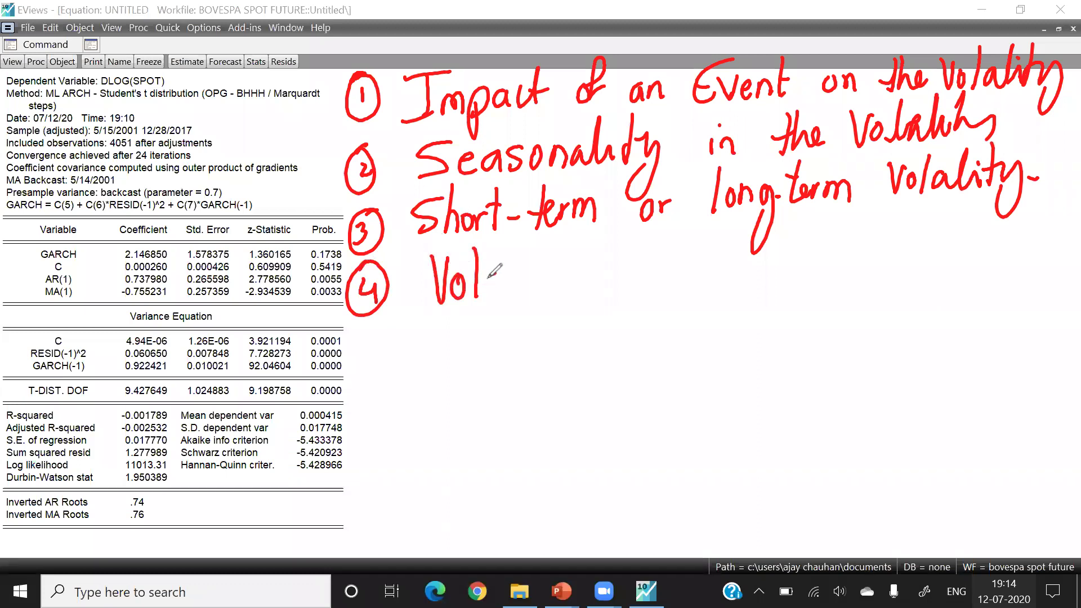
{"action": "left_click_drag", "start_coordinate": [517, 245], "coordinate": [518, 295]}
{"action": "mouse_move", "coordinate": [537, 240]}
{"action": "left_mouse_down"}
{"action": "mouse_move", "coordinate": [531, 293]}
{"action": "mouse_move", "coordinate": [557, 290]}
{"action": "mouse_move", "coordinate": [574, 349]}
{"action": "left_mouse_up"}
{"action": "mouse_move", "coordinate": [672, 226]}
{"action": "left_mouse_down"}
{"action": "mouse_move", "coordinate": [654, 244]}
{"action": "mouse_move", "coordinate": [656, 279]}
{"action": "left_mouse_up"}
{"action": "mouse_move", "coordinate": [675, 251]}
{"action": "left_mouse_down"}
{"action": "mouse_move", "coordinate": [678, 301]}
{"action": "mouse_move", "coordinate": [684, 276]}
{"action": "left_mouse_up"}
{"action": "left_click_drag", "start_coordinate": [699, 251], "coordinate": [701, 269]}
{"action": "left_click_drag", "start_coordinate": [715, 228], "coordinate": [716, 269]}
{"action": "mouse_move", "coordinate": [731, 231]}
{"action": "left_mouse_down"}
{"action": "mouse_move", "coordinate": [729, 271]}
{"action": "mouse_move", "coordinate": [753, 239]}
{"action": "mouse_move", "coordinate": [788, 227]}
{"action": "left_mouse_up"}
{"action": "mouse_move", "coordinate": [791, 242]}
{"action": "left_mouse_down"}
{"action": "mouse_move", "coordinate": [806, 250]}
{"action": "mouse_move", "coordinate": [827, 236]}
{"action": "left_mouse_up"}
{"action": "left_click_drag", "start_coordinate": [844, 234], "coordinate": [844, 236]}
{"action": "left_click", "coordinate": [874, 248]}
- Write circled item 5, "Dynamic Conditional Corr.", below the fourth item
{"action": "mouse_move", "coordinate": [375, 339]}
{"action": "left_mouse_down"}
{"action": "mouse_move", "coordinate": [351, 401]}
{"action": "mouse_move", "coordinate": [378, 341]}
{"action": "mouse_move", "coordinate": [356, 388]}
{"action": "mouse_move", "coordinate": [373, 360]}
{"action": "left_mouse_up"}
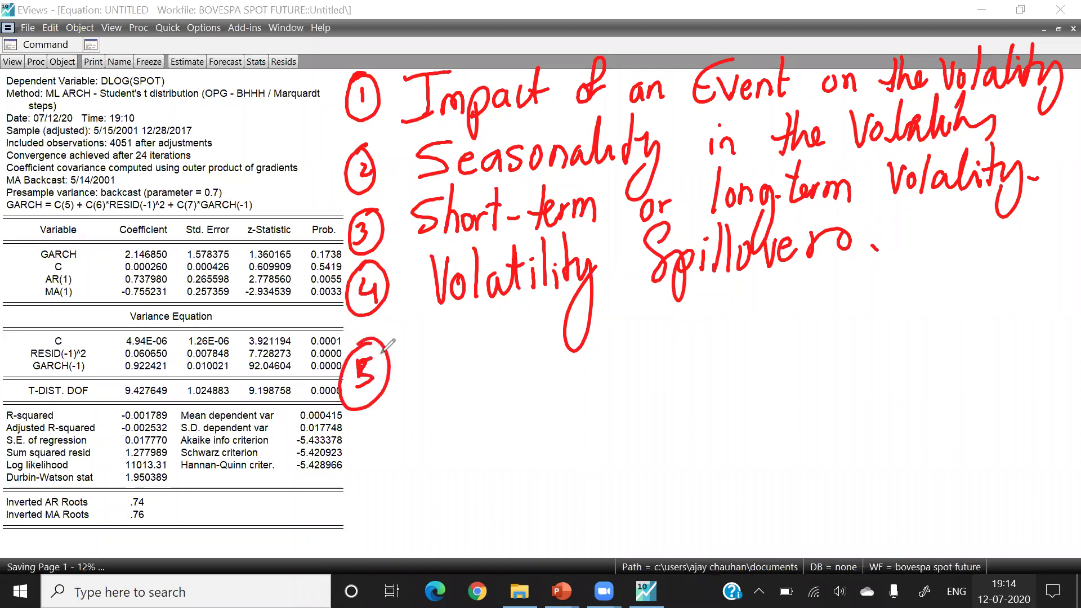
{"action": "mouse_move", "coordinate": [440, 390]}
{"action": "left_mouse_down"}
{"action": "mouse_move", "coordinate": [451, 323]}
{"action": "mouse_move", "coordinate": [441, 391]}
{"action": "left_mouse_up"}
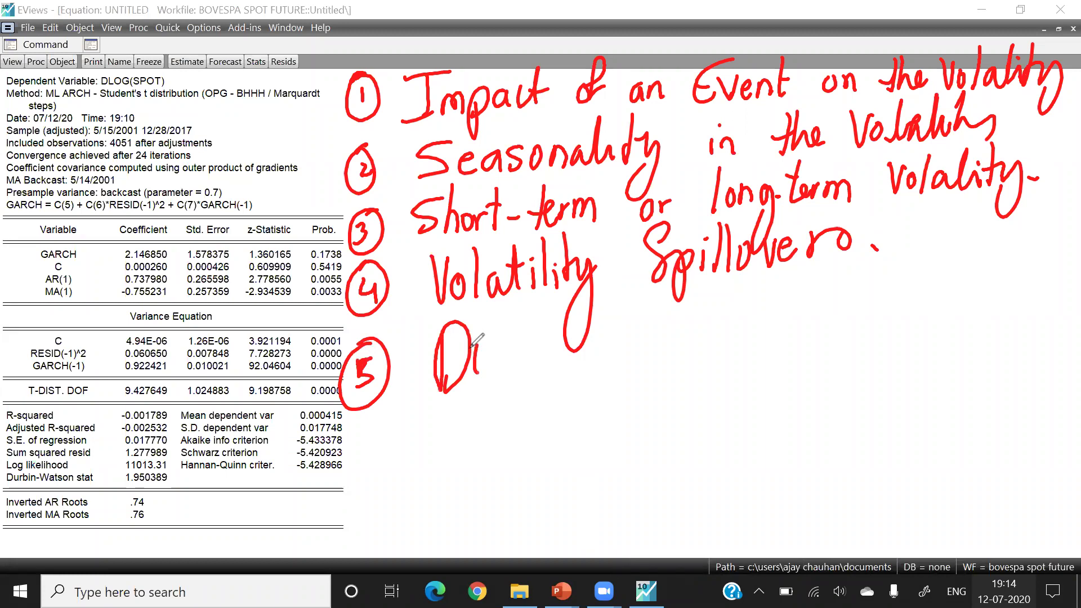
{"action": "left_click_drag", "start_coordinate": [484, 337], "coordinate": [451, 459]}
{"action": "left_click_drag", "start_coordinate": [501, 371], "coordinate": [541, 372]}
{"action": "mouse_move", "coordinate": [551, 357]}
{"action": "left_mouse_down"}
{"action": "mouse_move", "coordinate": [551, 373]}
{"action": "mouse_move", "coordinate": [592, 372]}
{"action": "left_mouse_up"}
{"action": "left_click_drag", "start_coordinate": [615, 340], "coordinate": [613, 365]}
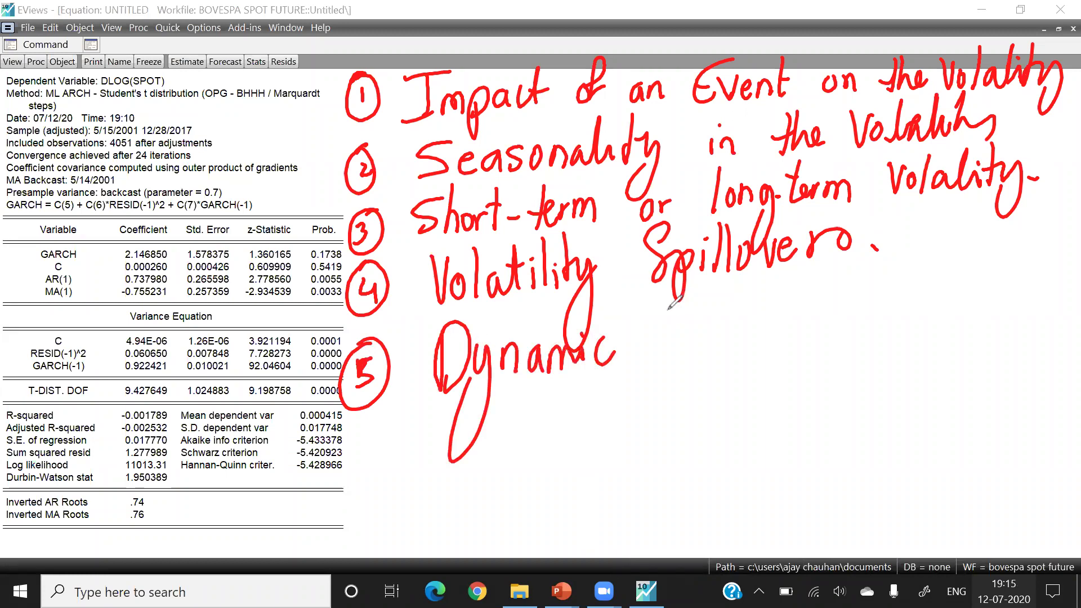
{"action": "mouse_move", "coordinate": [673, 313]}
{"action": "left_mouse_down"}
{"action": "mouse_move", "coordinate": [674, 352]}
{"action": "mouse_move", "coordinate": [690, 333]}
{"action": "mouse_move", "coordinate": [704, 353]}
{"action": "left_mouse_up"}
{"action": "mouse_move", "coordinate": [720, 289]}
{"action": "left_mouse_down"}
{"action": "mouse_move", "coordinate": [719, 355]}
{"action": "mouse_move", "coordinate": [757, 352]}
{"action": "mouse_move", "coordinate": [785, 331]}
{"action": "left_mouse_up"}
{"action": "left_click", "coordinate": [765, 311]}
{"action": "mouse_move", "coordinate": [795, 332]}
{"action": "left_mouse_down"}
{"action": "mouse_move", "coordinate": [811, 354]}
{"action": "mouse_move", "coordinate": [830, 341]}
{"action": "left_mouse_up"}
{"action": "left_click_drag", "start_coordinate": [846, 279], "coordinate": [837, 341]}
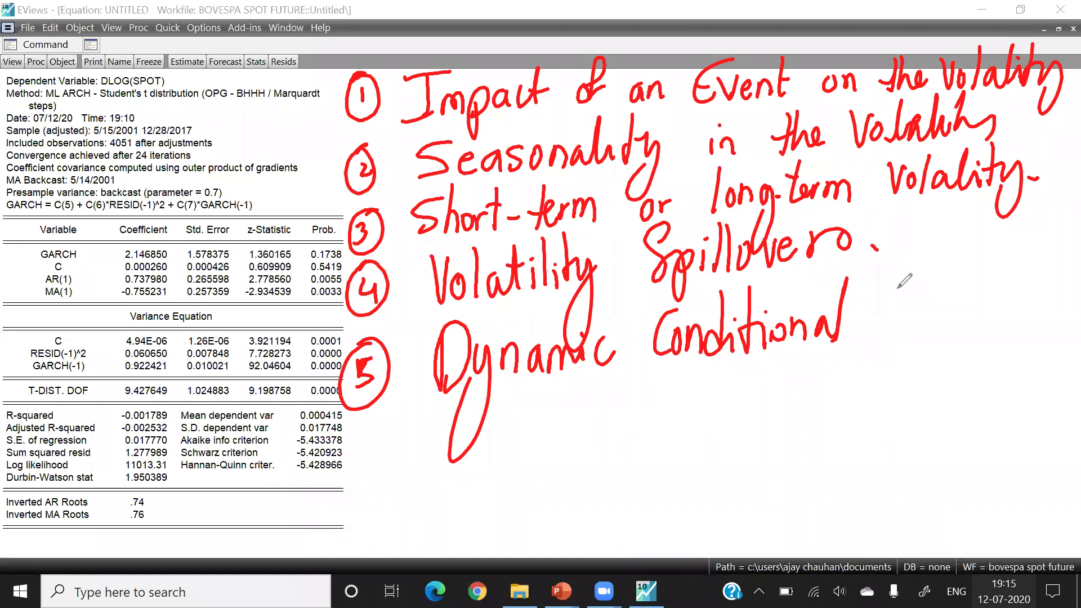
{"action": "left_click_drag", "start_coordinate": [907, 284], "coordinate": [900, 338]}
{"action": "left_click_drag", "start_coordinate": [913, 315], "coordinate": [948, 308]}
- Add "DCC Model." on a line beneath the Dynamic Conditional Corr. item
{"action": "left_click_drag", "start_coordinate": [592, 383], "coordinate": [592, 427]}
{"action": "left_click_drag", "start_coordinate": [591, 383], "coordinate": [596, 425]}
{"action": "mouse_move", "coordinate": [635, 388]}
{"action": "left_mouse_down"}
{"action": "mouse_move", "coordinate": [639, 425]}
{"action": "mouse_move", "coordinate": [667, 415]}
{"action": "left_mouse_up"}
{"action": "mouse_move", "coordinate": [719, 374]}
{"action": "left_mouse_down"}
{"action": "mouse_move", "coordinate": [734, 404]}
{"action": "mouse_move", "coordinate": [755, 398]}
{"action": "left_mouse_up"}
{"action": "left_click_drag", "start_coordinate": [767, 377], "coordinate": [791, 353]}
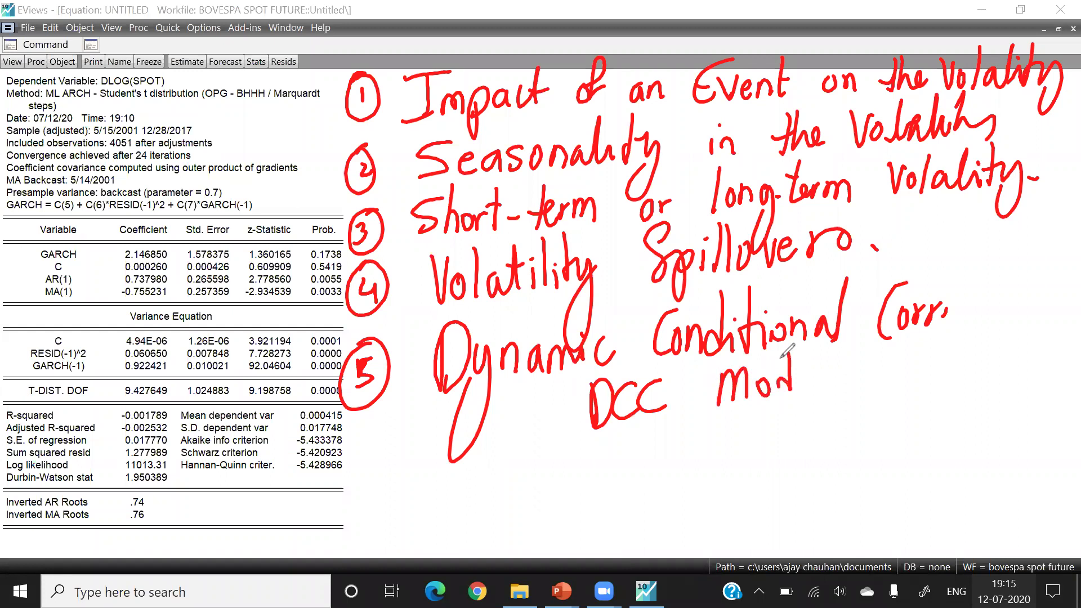
{"action": "left_click_drag", "start_coordinate": [801, 389], "coordinate": [829, 387]}
{"action": "left_click", "coordinate": [854, 365]}
- Start circled item 6 below with "BEKK,"
{"action": "left_click_drag", "start_coordinate": [378, 441], "coordinate": [364, 479]}
{"action": "left_click_drag", "start_coordinate": [478, 445], "coordinate": [478, 507]}
{"action": "mouse_move", "coordinate": [480, 446]}
{"action": "left_mouse_down"}
{"action": "mouse_move", "coordinate": [495, 473]}
{"action": "mouse_move", "coordinate": [480, 507]}
{"action": "left_mouse_up"}
{"action": "mouse_move", "coordinate": [536, 445]}
{"action": "left_mouse_down"}
{"action": "mouse_move", "coordinate": [513, 470]}
{"action": "mouse_move", "coordinate": [537, 495]}
{"action": "left_mouse_up"}
{"action": "left_click_drag", "start_coordinate": [562, 443], "coordinate": [562, 499]}
{"action": "left_click_drag", "start_coordinate": [591, 437], "coordinate": [597, 497]}
{"action": "mouse_move", "coordinate": [622, 438]}
{"action": "left_mouse_down"}
{"action": "mouse_move", "coordinate": [631, 487]}
{"action": "mouse_move", "coordinate": [652, 493]}
{"action": "left_mouse_up"}
- Complete item 6 with "BECH Model." after BEKK
{"action": "left_click_drag", "start_coordinate": [725, 433], "coordinate": [726, 486]}
{"action": "left_click_drag", "start_coordinate": [725, 433], "coordinate": [727, 483]}
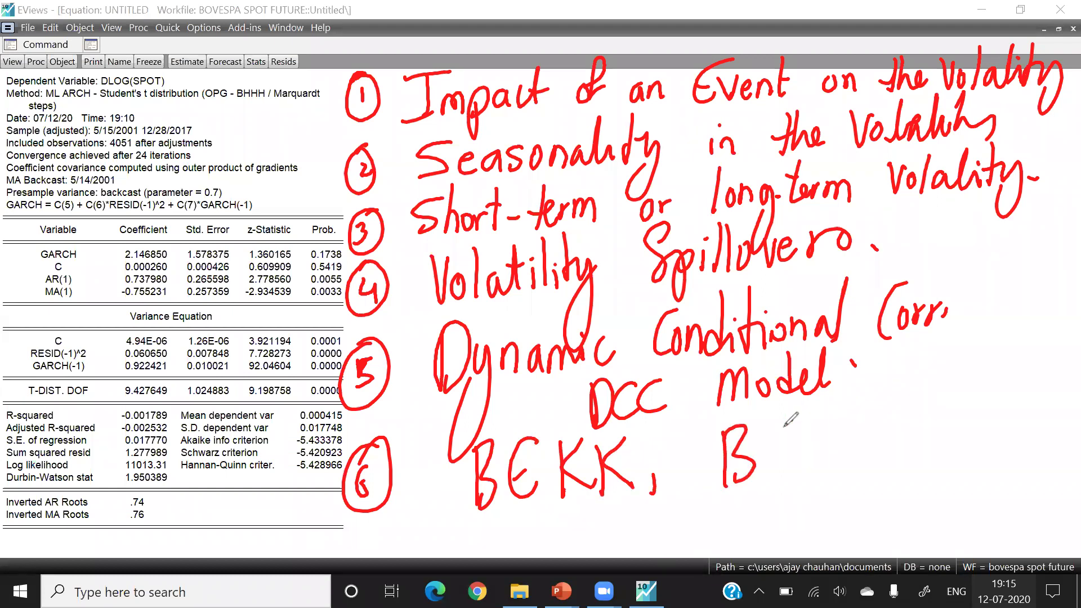
{"action": "left_click_drag", "start_coordinate": [785, 435], "coordinate": [787, 480]}
{"action": "left_click_drag", "start_coordinate": [832, 430], "coordinate": [830, 468]}
{"action": "left_click_drag", "start_coordinate": [851, 414], "coordinate": [847, 467]}
{"action": "left_click_drag", "start_coordinate": [849, 442], "coordinate": [875, 440]}
{"action": "left_click_drag", "start_coordinate": [879, 405], "coordinate": [877, 465]}
{"action": "mouse_move", "coordinate": [942, 444]}
{"action": "left_mouse_down"}
{"action": "mouse_move", "coordinate": [1001, 434]}
{"action": "mouse_move", "coordinate": [1007, 419]}
{"action": "left_mouse_up"}
{"action": "mouse_move", "coordinate": [1022, 417]}
{"action": "left_mouse_down"}
{"action": "mouse_move", "coordinate": [1029, 360]}
{"action": "mouse_move", "coordinate": [1039, 419]}
{"action": "left_mouse_up"}
{"action": "left_click_drag", "start_coordinate": [1051, 369], "coordinate": [1054, 416]}
{"action": "left_click", "coordinate": [1067, 399]}
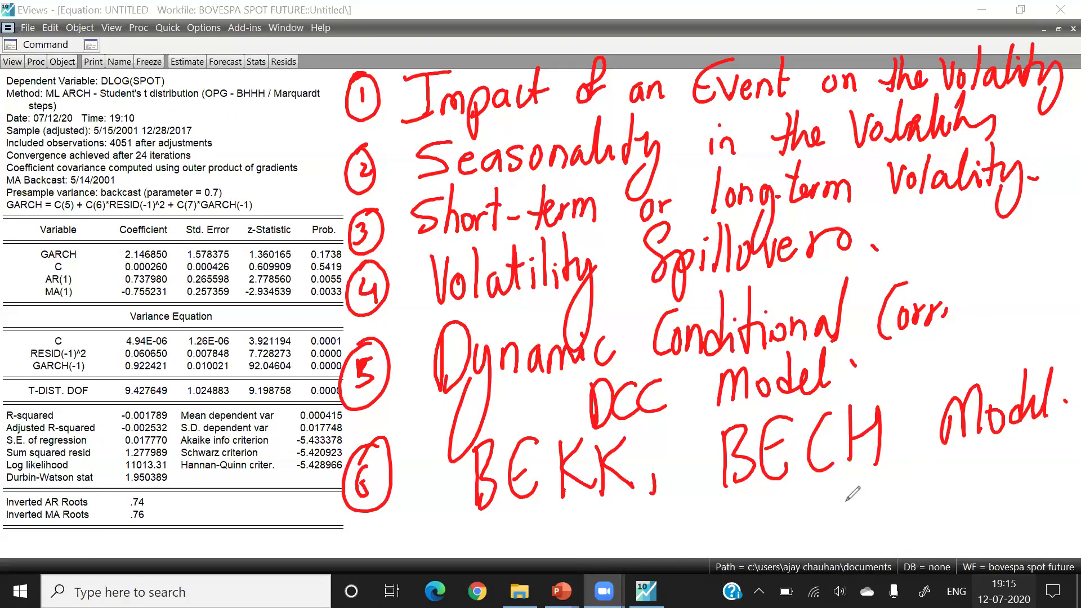
- Write circled item 7, "Exogenous GARCH Model", at the end of the list
{"action": "mouse_move", "coordinate": [389, 517]}
{"action": "left_mouse_down"}
{"action": "mouse_move", "coordinate": [401, 521]}
{"action": "mouse_move", "coordinate": [378, 546]}
{"action": "left_mouse_up"}
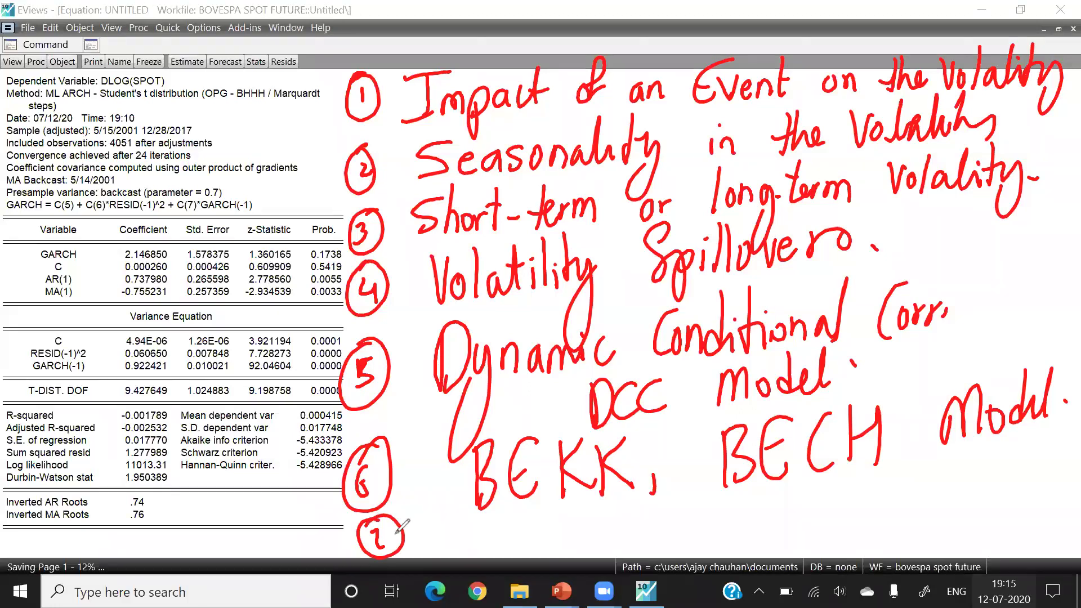
{"action": "left_click_drag", "start_coordinate": [504, 515], "coordinate": [498, 554]}
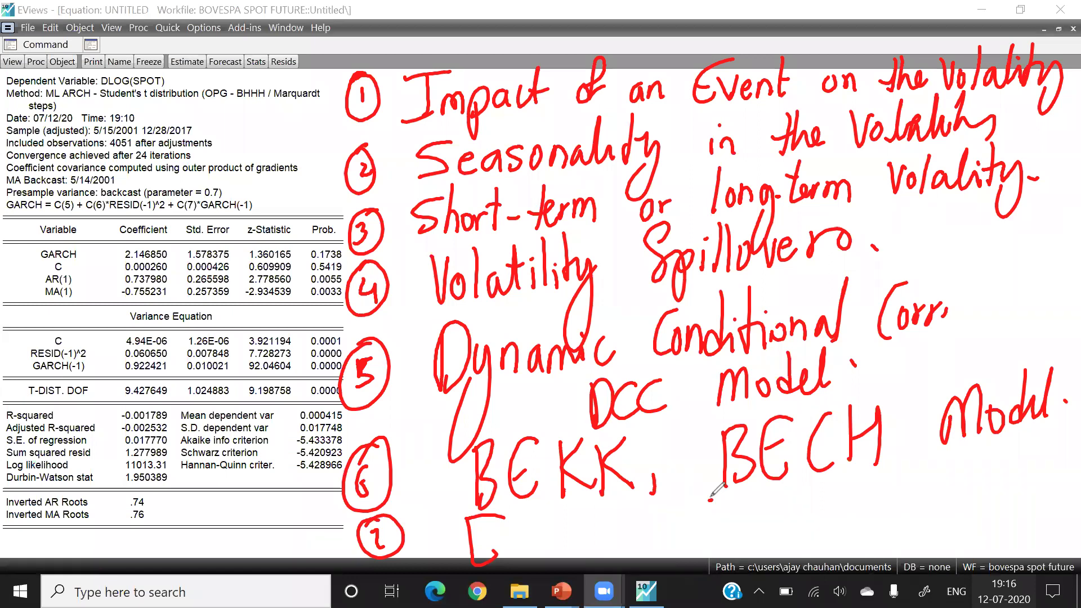
{"action": "mouse_move", "coordinate": [472, 535]}
{"action": "left_mouse_down"}
{"action": "mouse_move", "coordinate": [552, 526]}
{"action": "mouse_move", "coordinate": [588, 540]}
{"action": "mouse_move", "coordinate": [784, 495]}
{"action": "mouse_move", "coordinate": [901, 489]}
{"action": "mouse_move", "coordinate": [935, 450]}
{"action": "mouse_move", "coordinate": [967, 461]}
{"action": "left_mouse_up"}
{"action": "left_click_drag", "start_coordinate": [811, 491], "coordinate": [834, 488]}
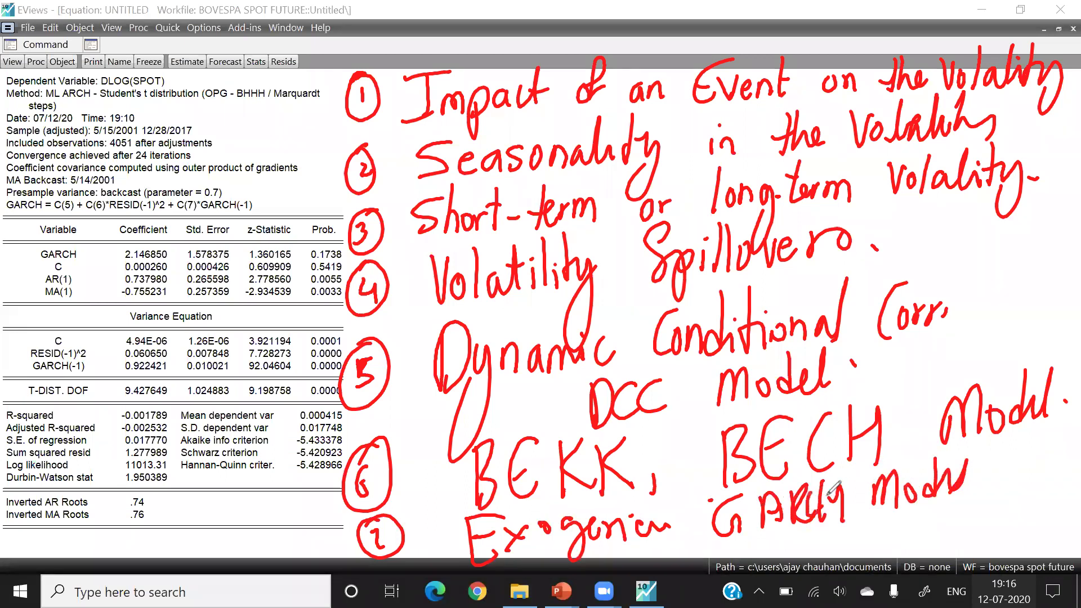
- Write "VaR-GARCH" under a dividing line beside item 7, circle VaR, and erase all drawings
{"action": "left_click_drag", "start_coordinate": [819, 543], "coordinate": [1078, 471]}
{"action": "mouse_move", "coordinate": [853, 529]}
{"action": "left_mouse_down"}
{"action": "mouse_move", "coordinate": [854, 560]}
{"action": "mouse_move", "coordinate": [891, 530]}
{"action": "mouse_move", "coordinate": [909, 550]}
{"action": "mouse_move", "coordinate": [932, 526]}
{"action": "mouse_move", "coordinate": [988, 526]}
{"action": "mouse_move", "coordinate": [1013, 494]}
{"action": "mouse_move", "coordinate": [1022, 524]}
{"action": "mouse_move", "coordinate": [1064, 483]}
{"action": "left_mouse_up"}
{"action": "left_click_drag", "start_coordinate": [1050, 519], "coordinate": [1063, 496]}
{"action": "mouse_move", "coordinate": [930, 500]}
{"action": "left_mouse_down"}
{"action": "mouse_move", "coordinate": [898, 503]}
{"action": "mouse_move", "coordinate": [857, 557]}
{"action": "mouse_move", "coordinate": [923, 565]}
{"action": "mouse_move", "coordinate": [951, 541]}
{"action": "mouse_move", "coordinate": [937, 502]}
{"action": "left_mouse_up"}
{"action": "mouse_move", "coordinate": [1005, 510]}
{"action": "left_mouse_down"}
{"action": "mouse_move", "coordinate": [1028, 487]}
{"action": "mouse_move", "coordinate": [1013, 535]}
{"action": "left_mouse_up"}
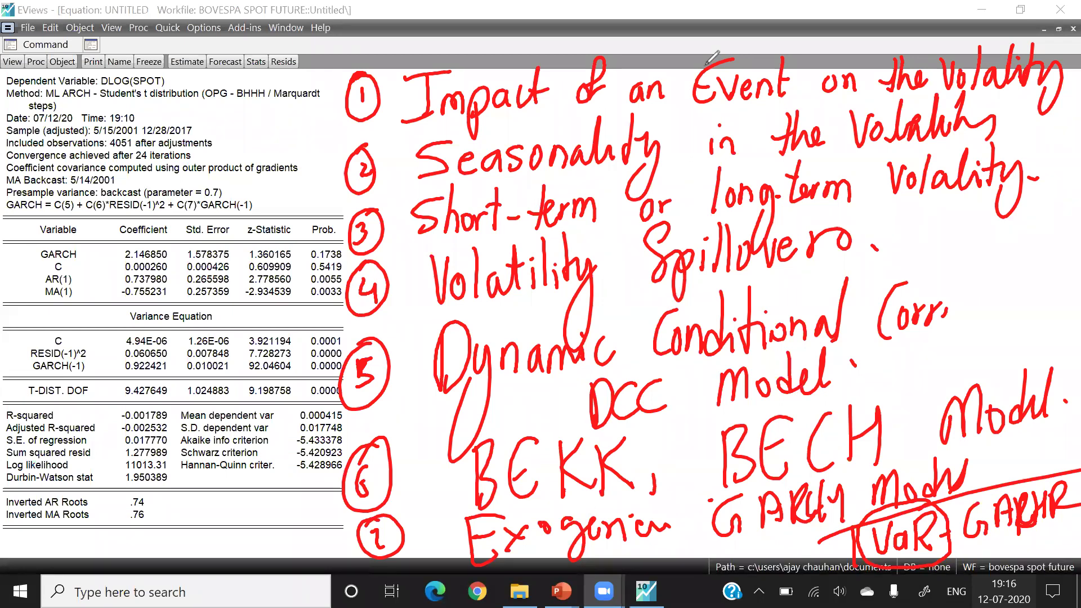
{"action": "key", "text": "e"}
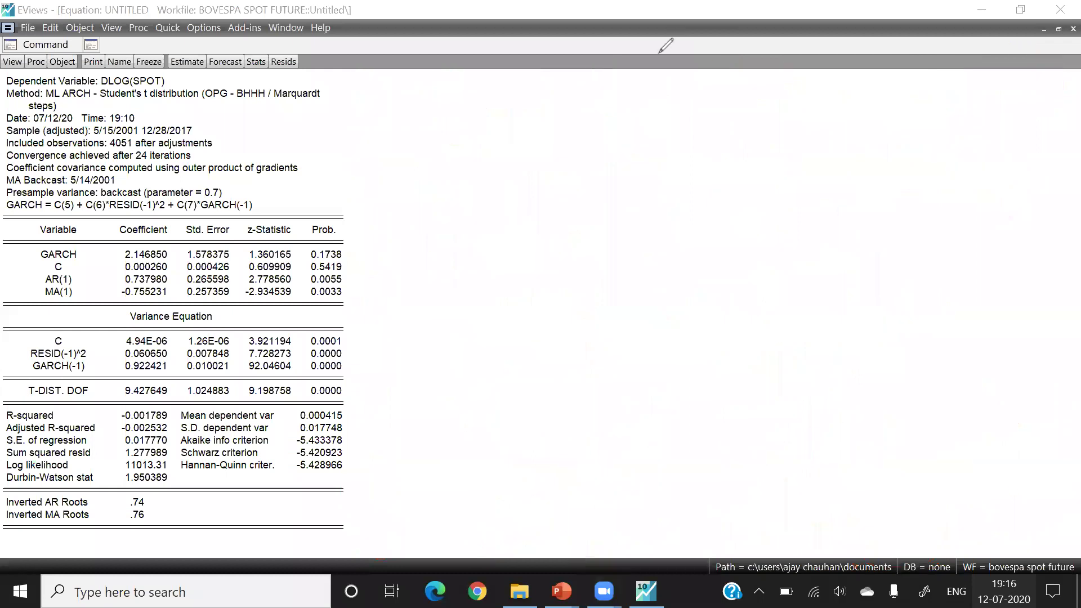